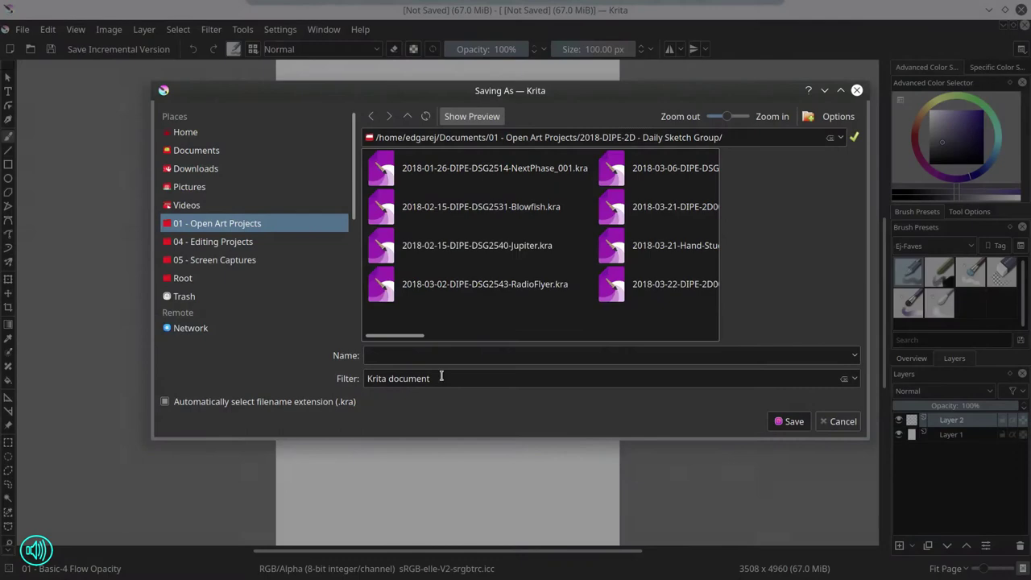
- Save the new document under the name 2018-08-09-Robot-Painting as a Krita document
right_click(442, 358)
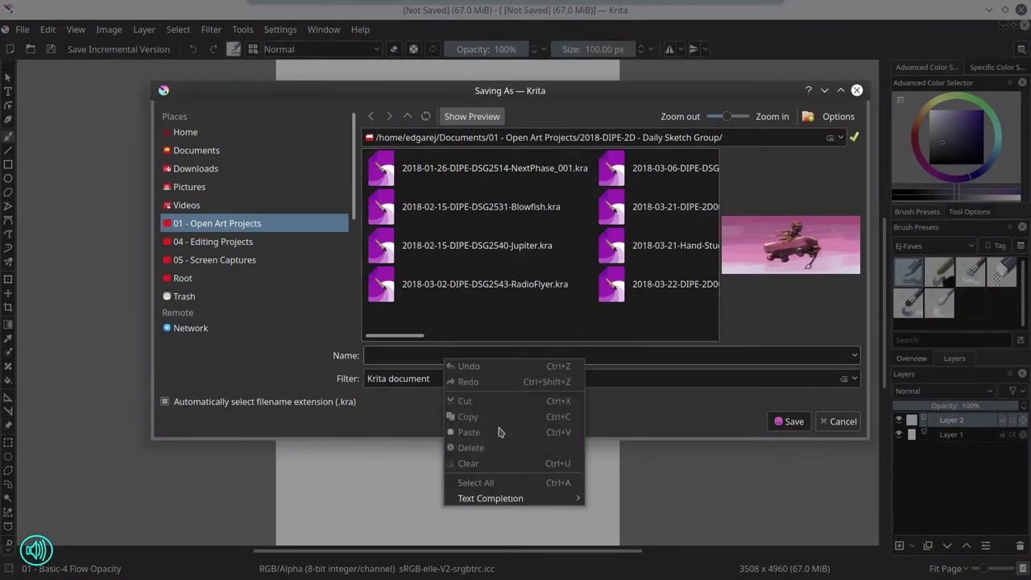
left_click(615, 352)
right_click(615, 351)
left_click(501, 354)
type("2018-08-09-Robot-Painting")
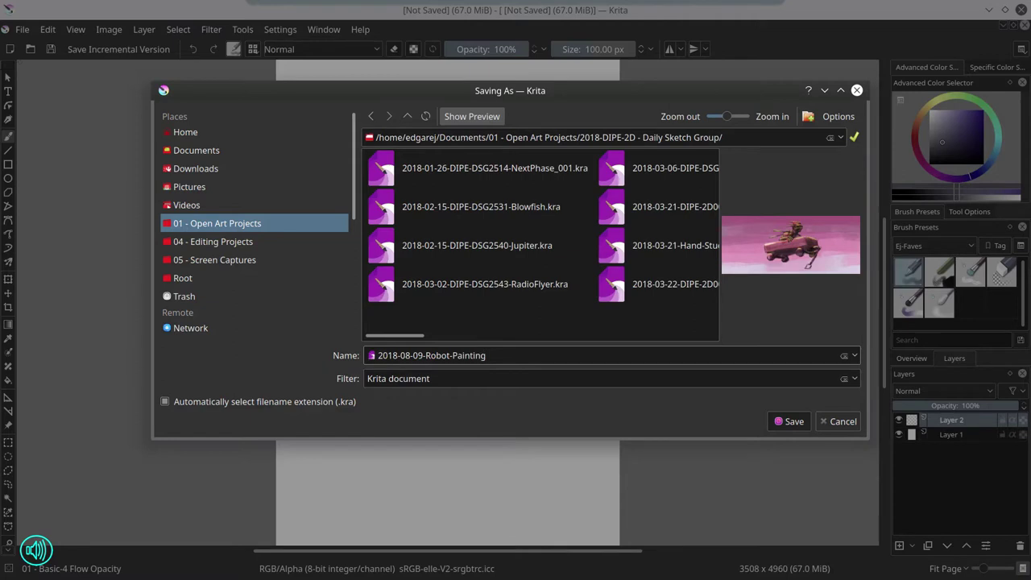
left_click(789, 422)
- On Layer 1, paint crossing purple strokes in the upper middle with the Chalk Details brush at 609.95 px
left_click(966, 435)
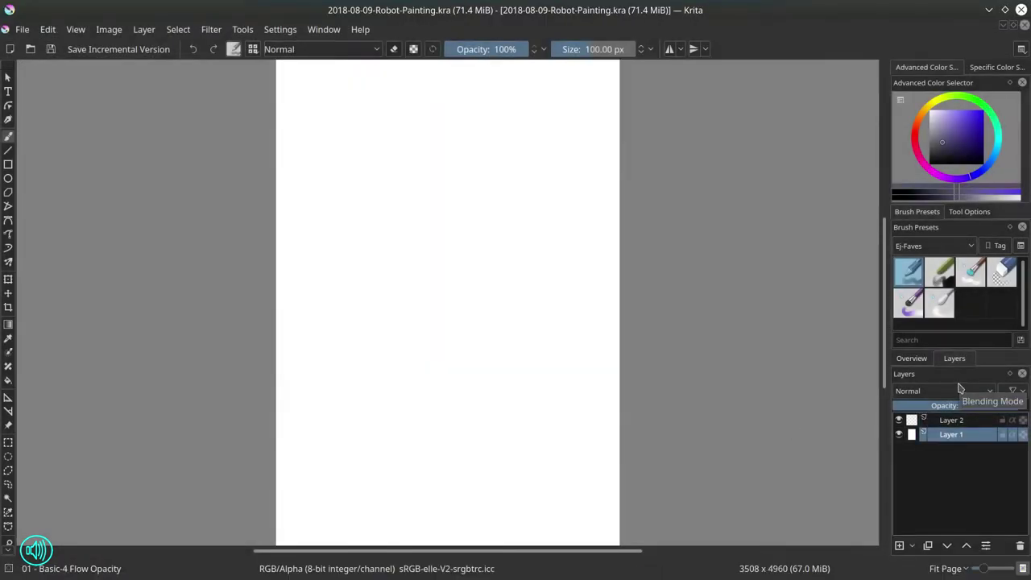
left_click(939, 272)
left_click(964, 131)
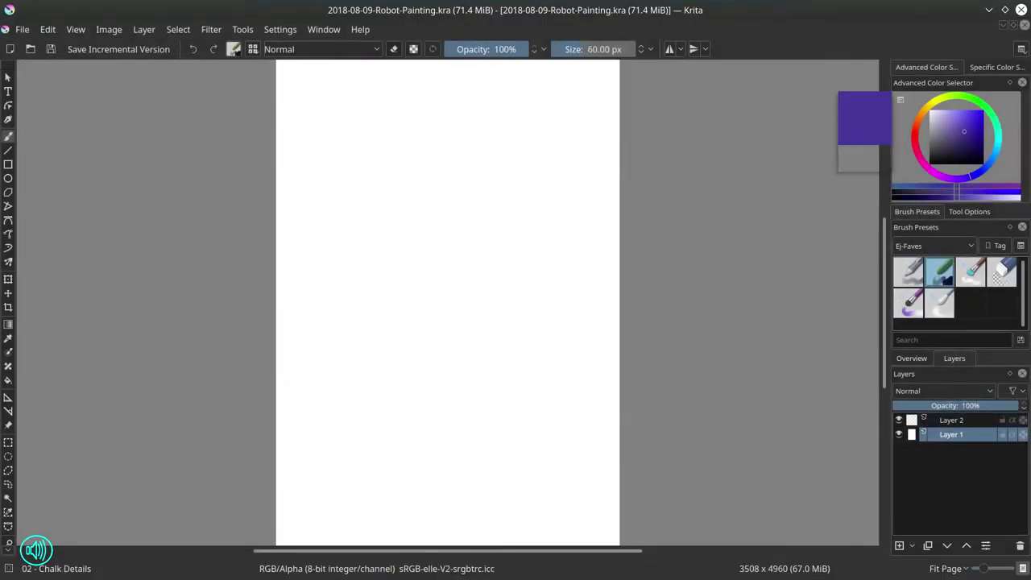
mouse_move(390, 199)
left_mouse_down()
mouse_move(443, 198)
mouse_move(531, 175)
mouse_move(523, 169)
left_mouse_up()
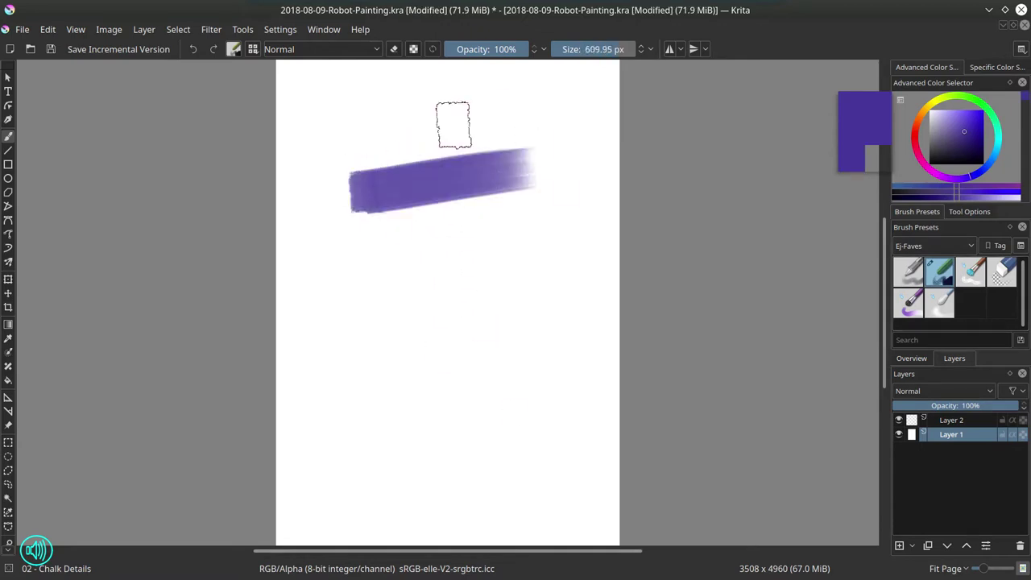
left_click_drag(452, 145, 462, 253)
left_click_drag(486, 254, 486, 146)
left_click_drag(405, 235, 493, 239)
left_click_drag(386, 286, 515, 278)
- Add darker, muted purple vertical and horizontal strokes over and below the first purple block
left_click(953, 138)
left_click_drag(429, 181, 431, 282)
left_click_drag(391, 203, 392, 324)
left_click_drag(360, 222, 377, 371)
left_click_drag(348, 292, 487, 304)
left_click_drag(375, 348, 487, 342)
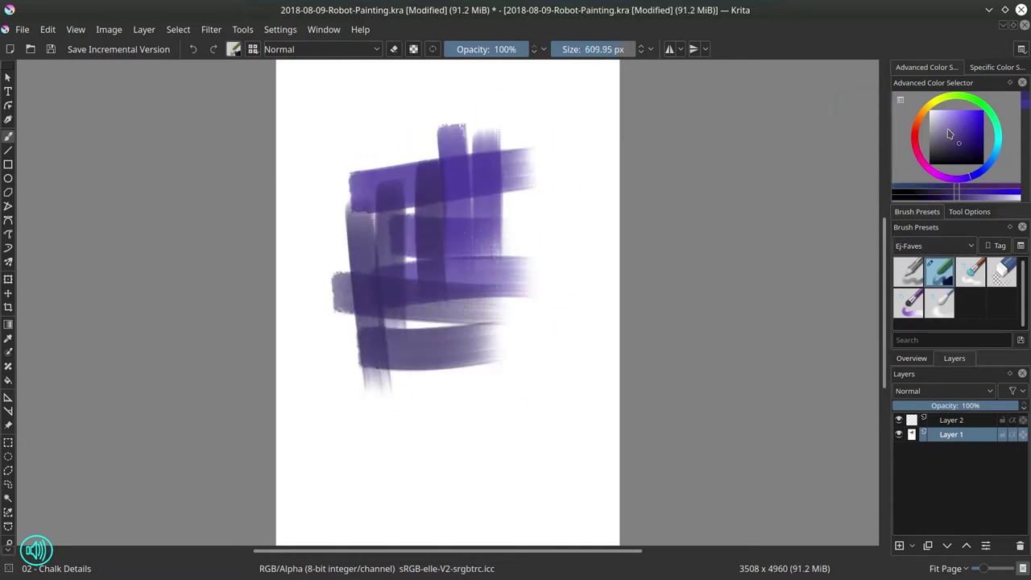
- Add one brighter purple stroke, plus blue strokes along the upper left and right edges of the purple block
left_click(960, 128)
left_click_drag(398, 179, 402, 235)
left_click(984, 166)
left_click_drag(355, 163, 439, 171)
left_click_drag(520, 193, 521, 280)
left_click_drag(507, 186, 507, 246)
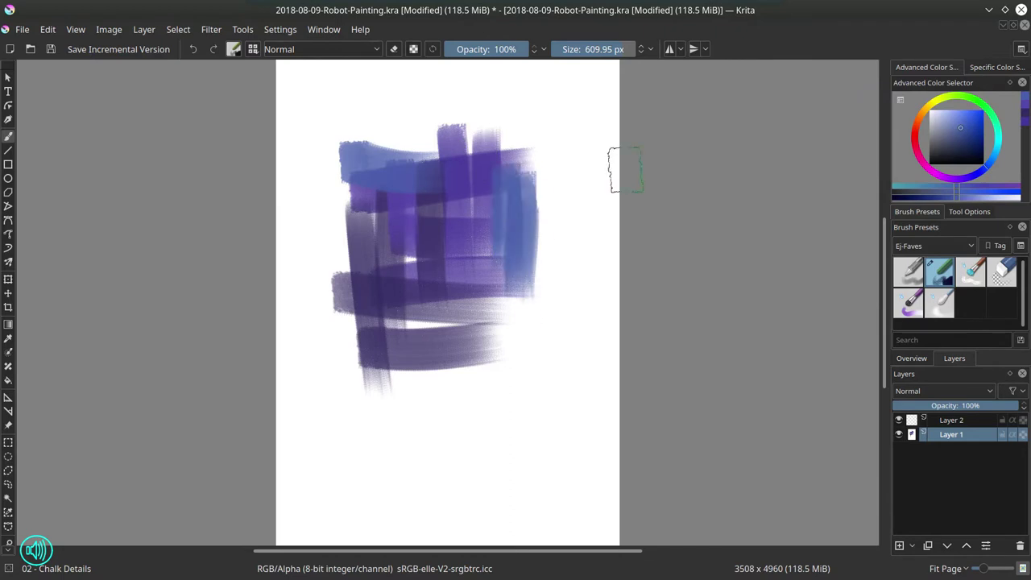
- Paint teal horizontal strokes across the middle and teal vertical strokes down the block's right side
left_click(998, 141)
left_click_drag(387, 265, 481, 268)
left_click_drag(425, 319, 485, 318)
left_click_drag(533, 259, 533, 338)
left_click_drag(509, 266, 509, 339)
- Paint light green strokes below the purple block, extending to the lower left of the canvas
left_click(990, 111)
left_click_drag(433, 338, 436, 412)
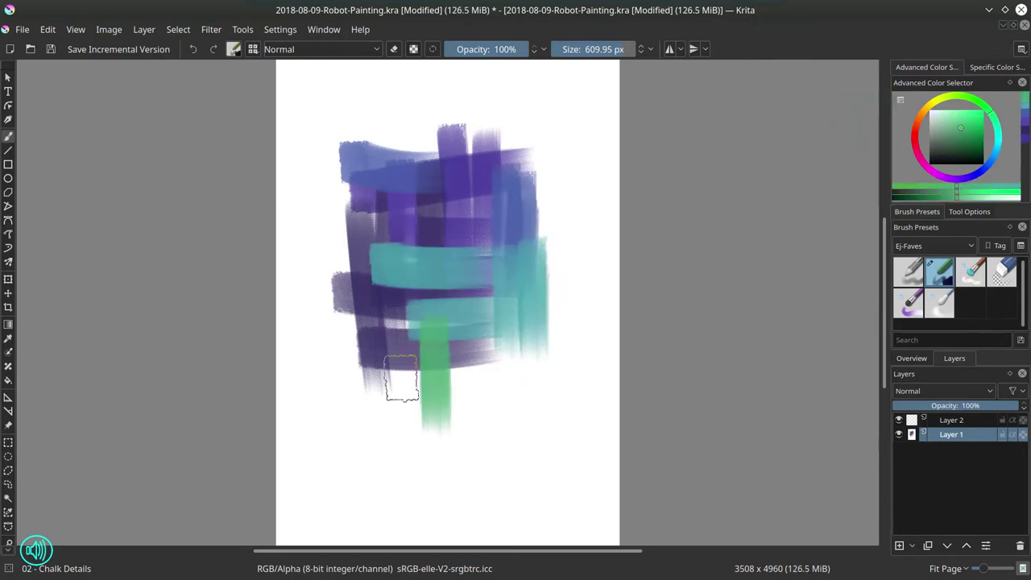
left_click_drag(405, 324, 407, 390)
left_click_drag(330, 414, 396, 418)
left_click_drag(338, 460, 494, 462)
mouse_move(380, 400)
left_mouse_down()
mouse_move(438, 409)
mouse_move(417, 455)
left_mouse_up()
- Paint dark green vertical strokes at the lower right, then mid-green horizontal strokes on the left side
left_click(963, 148)
left_click_drag(446, 395, 448, 454)
left_click_drag(470, 359, 471, 456)
left_click_drag(495, 348, 497, 459)
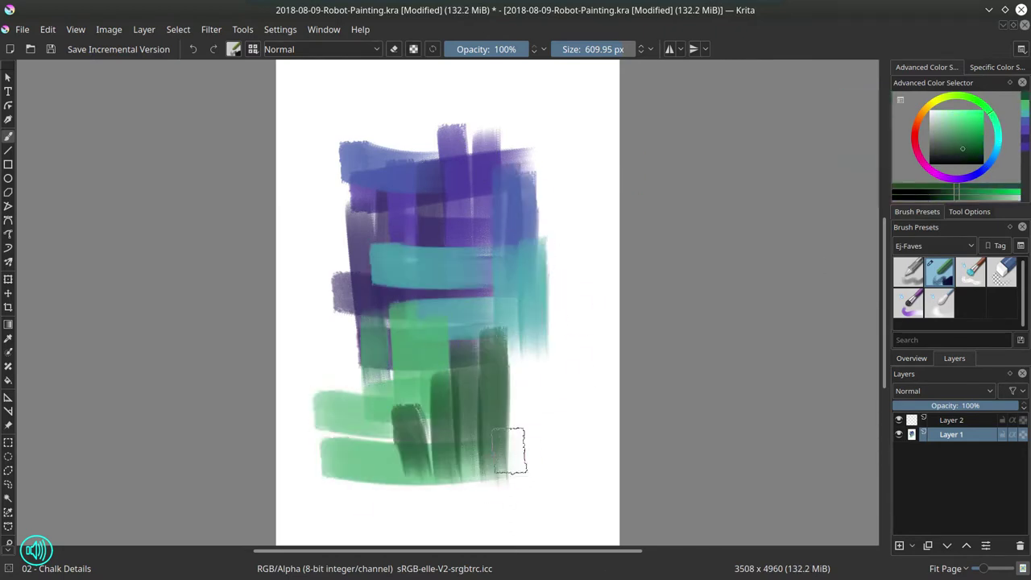
left_click_drag(531, 331, 533, 443)
left_click(954, 131)
left_click_drag(329, 380, 480, 385)
left_click_drag(350, 322, 398, 322)
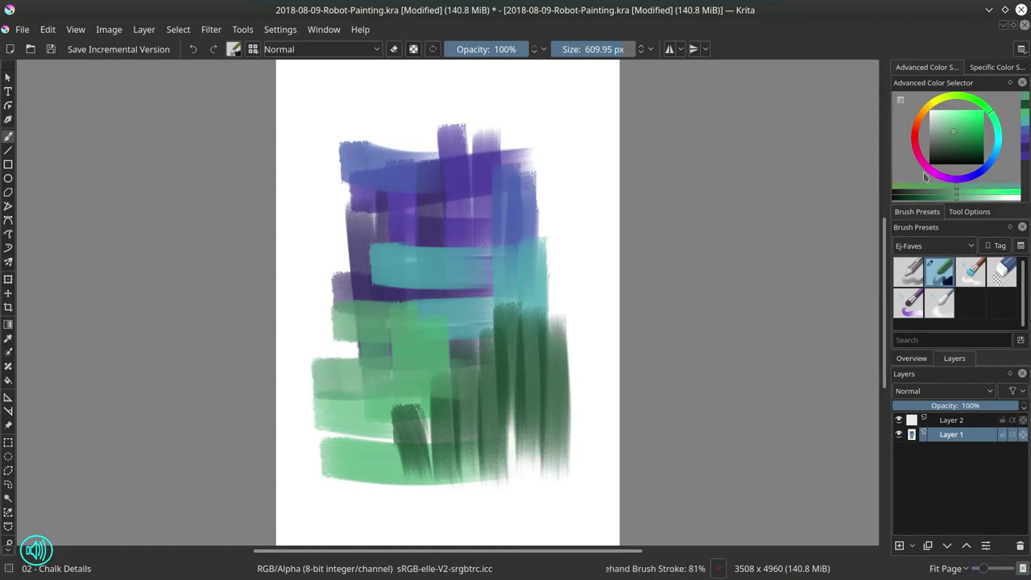
- Paint muted magenta vertical strokes along the left side and stronger magenta horizontal strokes across the middle
left_click(935, 172)
left_click_drag(337, 230, 330, 322)
left_click_drag(344, 183, 351, 229)
left_click_drag(380, 190, 382, 232)
left_click(964, 125)
left_click_drag(337, 354, 410, 358)
left_click_drag(360, 269, 392, 270)
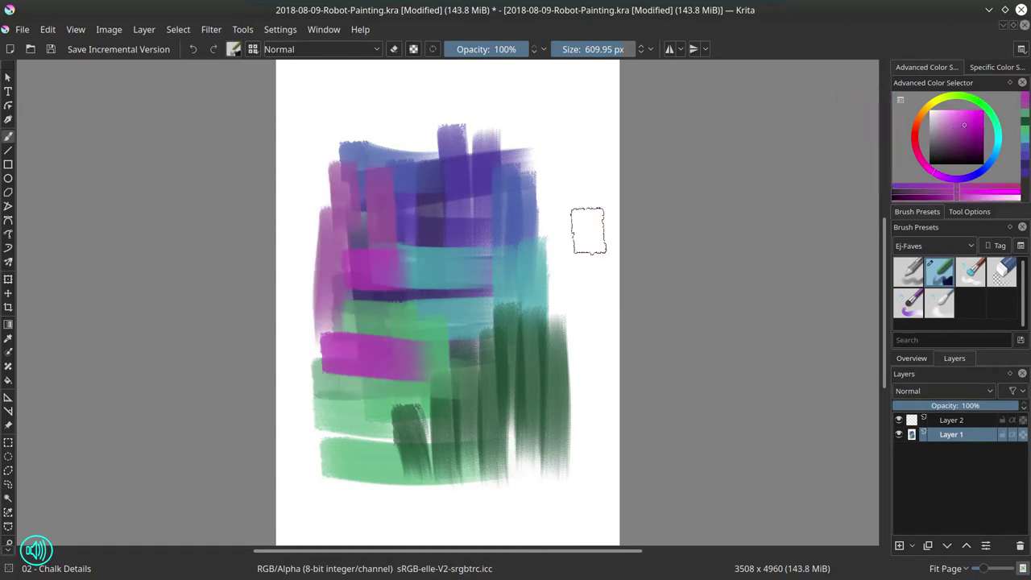
left_click_drag(451, 212, 495, 211)
- Paint bright magenta strokes across the top, down the upper right side and over the right middle
left_click(967, 118)
left_click_drag(428, 111, 428, 140)
left_click_drag(465, 99, 462, 165)
left_click_drag(383, 138, 425, 143)
left_click_drag(383, 109, 424, 109)
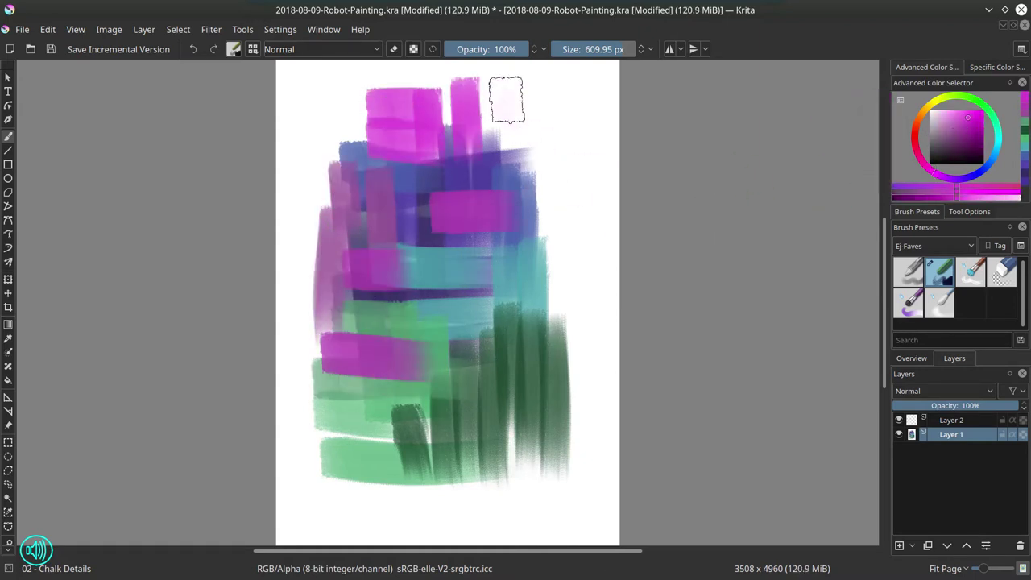
left_click_drag(507, 102, 494, 197)
left_click_drag(556, 131, 552, 248)
left_click_drag(500, 229, 531, 229)
left_click_drag(488, 321, 573, 326)
- Add hot pink vertical accents in the center, then maroon strokes across the lower half and lower left
left_click(918, 156)
left_click_drag(443, 233, 442, 278)
left_click_drag(420, 207, 420, 226)
left_click(966, 136)
mouse_move(421, 316)
left_mouse_down()
mouse_move(426, 365)
mouse_move(514, 348)
left_mouse_up()
left_click_drag(415, 404, 480, 404)
left_click_drag(320, 420, 382, 419)
left_click_drag(336, 383, 376, 382)
left_click_drag(382, 435, 384, 512)
left_click_drag(340, 435, 346, 495)
- Add a short dark blue stroke and a short green stroke near the center of the painting
left_click(980, 172)
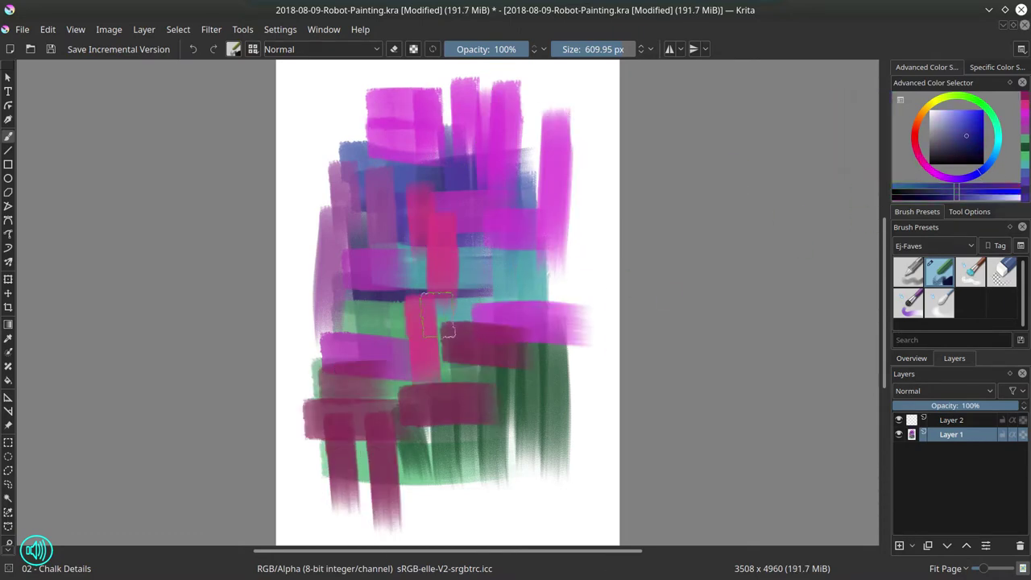
left_click_drag(419, 246, 417, 278)
left_click(995, 118)
left_click_drag(401, 214, 403, 237)
- Scatter green strokes over the upper middle, left edge and lower right of the painting
left_click(971, 136)
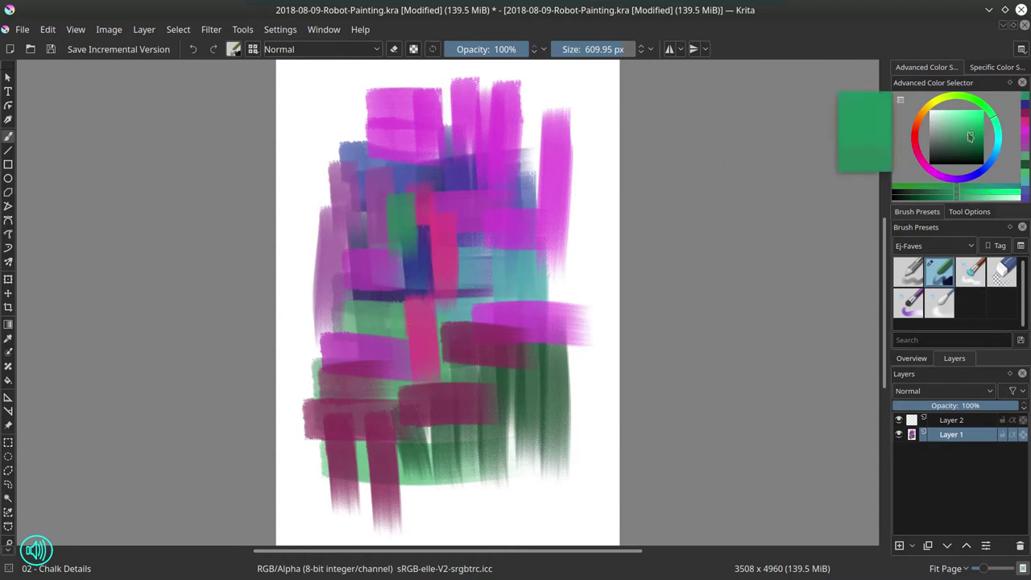
left_click_drag(498, 233, 498, 272)
left_click_drag(470, 212, 470, 225)
left_click_drag(448, 165, 450, 171)
left_click_drag(354, 150, 351, 148)
left_click_drag(312, 319, 390, 320)
left_click_drag(433, 379, 459, 380)
left_click_drag(387, 425, 408, 425)
mouse_move(529, 369)
left_mouse_down()
mouse_move(530, 440)
mouse_move(505, 486)
left_mouse_up()
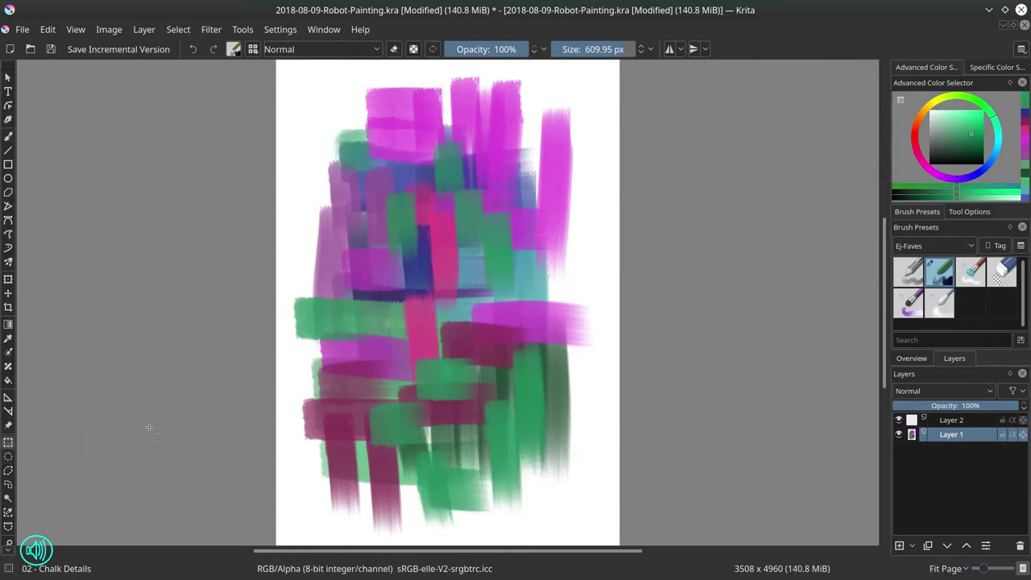
- Select the painted area with a rectangle and stretch it with the Transform tool to fill the canvas
mouse_move(584, 529)
left_mouse_down()
mouse_move(355, 270)
mouse_move(302, 71)
left_mouse_up()
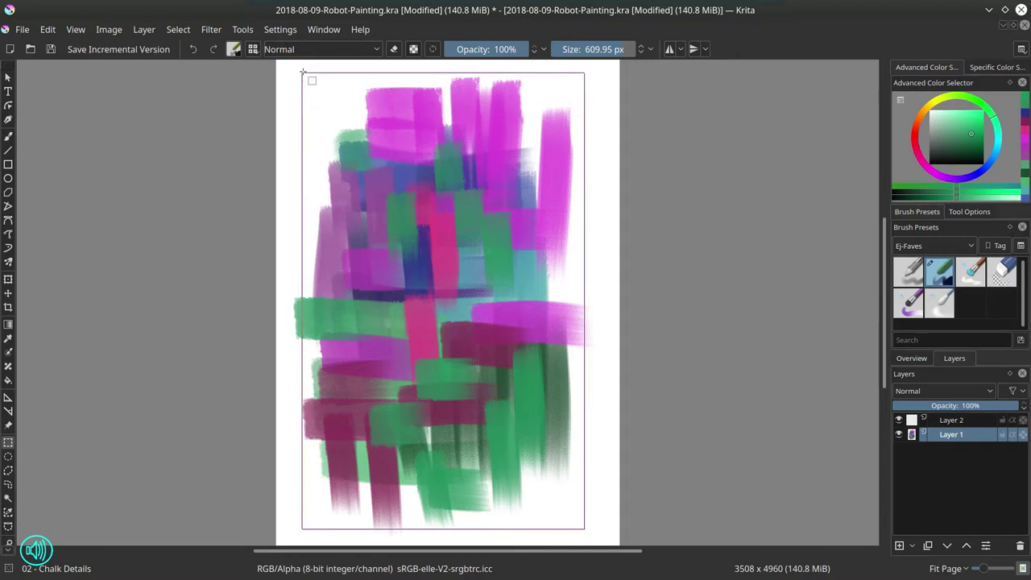
left_click(8, 280)
left_click_drag(585, 300, 625, 306)
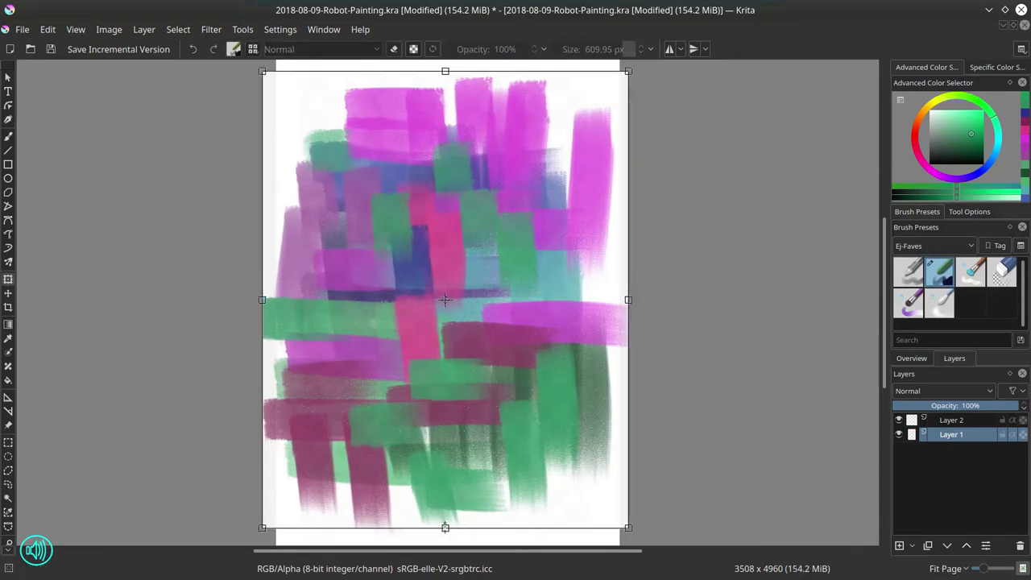
left_click_drag(445, 527, 445, 539)
left_click_drag(445, 71, 446, 63)
key("Return")
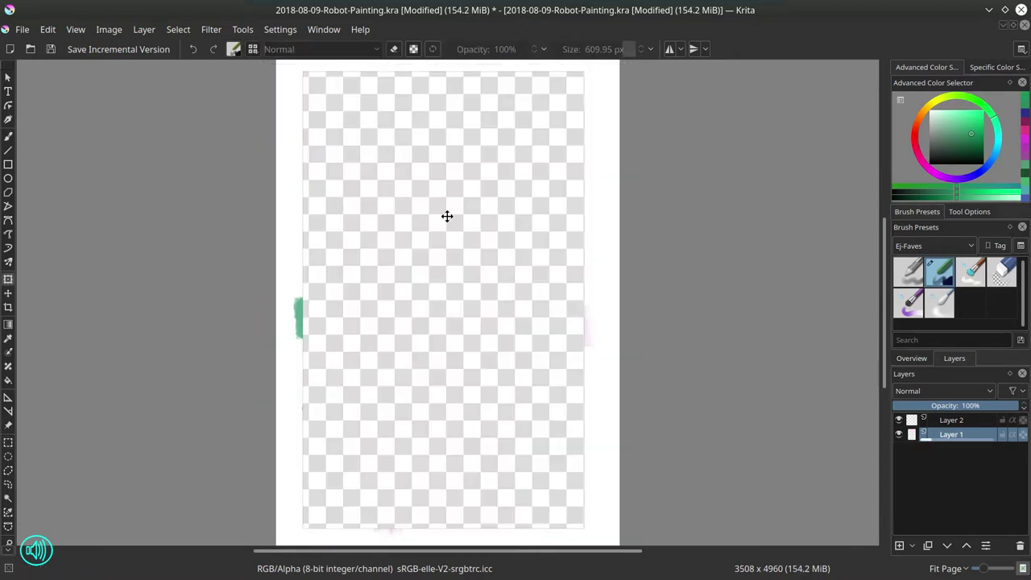
- Clear the selection and blend the color patches around the center with Blender Textured Soft at 189.07 px
left_click(967, 275)
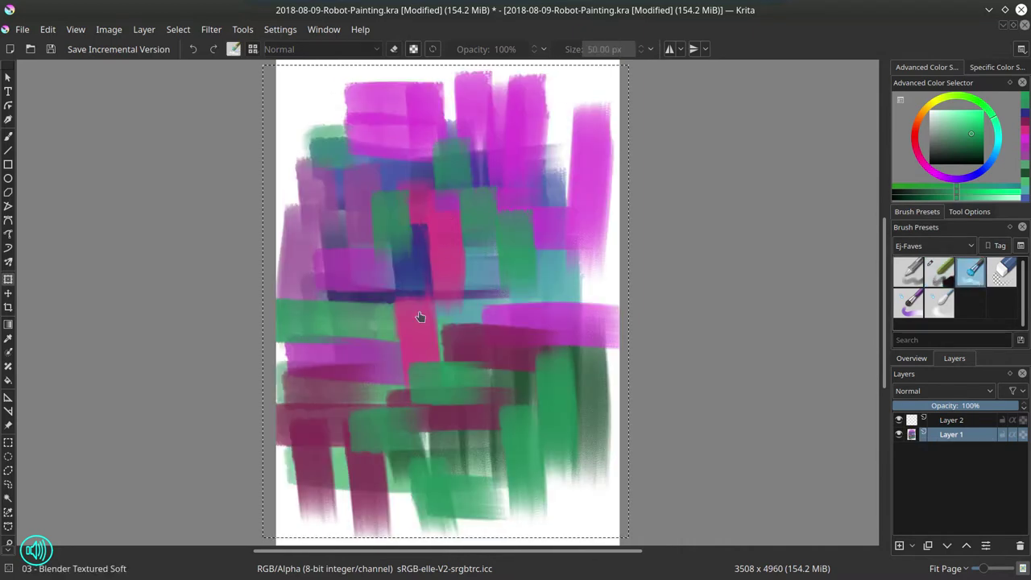
left_click(191, 32)
left_click(190, 64)
left_click(8, 137)
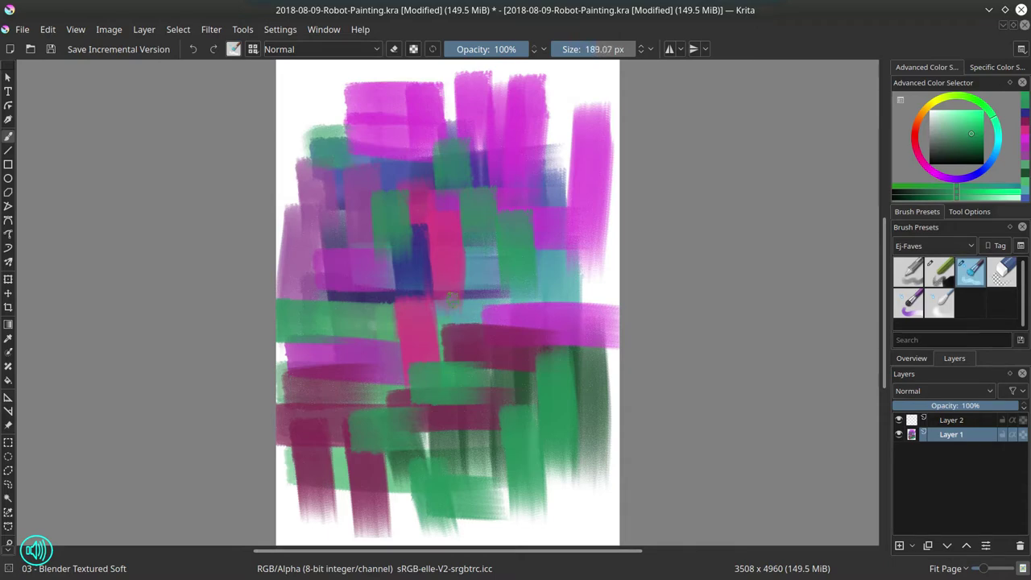
left_click_drag(453, 301, 494, 294)
mouse_move(434, 272)
left_mouse_down()
mouse_move(406, 229)
mouse_move(411, 276)
left_mouse_up()
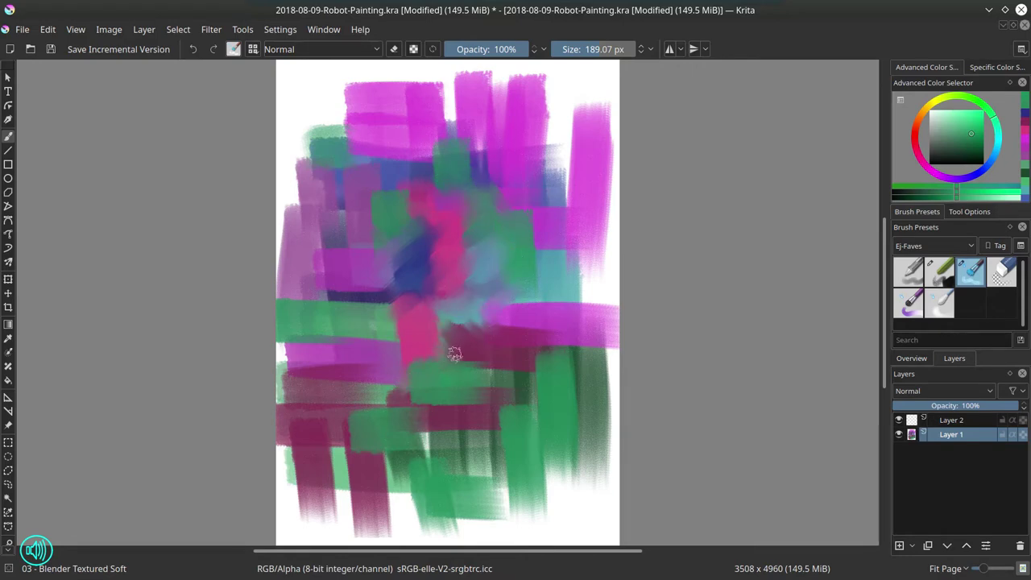
mouse_move(477, 364)
left_mouse_down()
mouse_move(513, 384)
mouse_move(541, 371)
left_mouse_up()
mouse_move(520, 322)
left_mouse_down()
mouse_move(548, 296)
mouse_move(607, 298)
left_mouse_up()
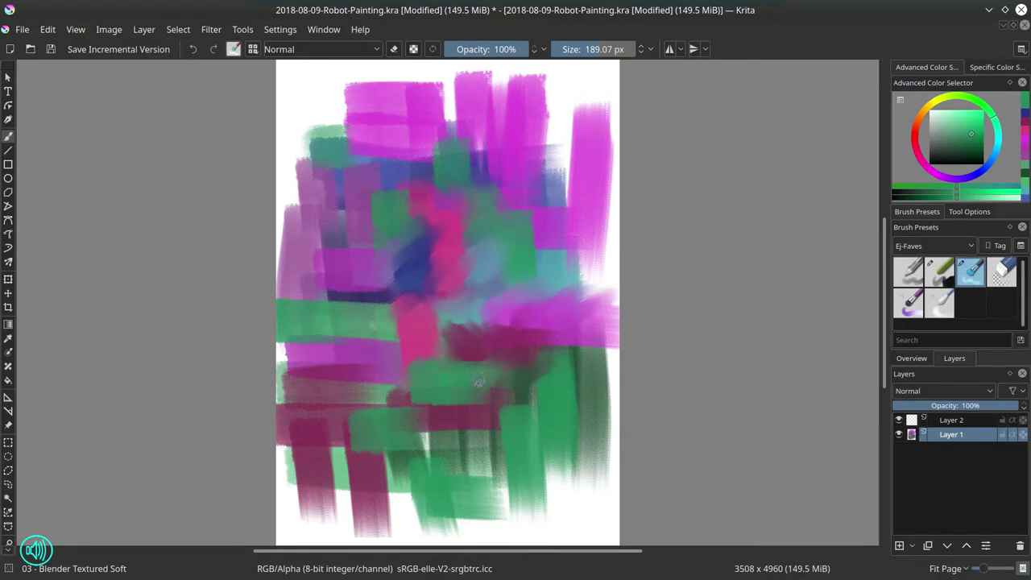
- Blend the green and maroon patches in the lower half and soften the left and middle areas
mouse_move(403, 443)
left_mouse_down()
mouse_move(451, 459)
mouse_move(382, 399)
mouse_move(347, 451)
mouse_move(378, 457)
mouse_move(459, 426)
mouse_move(488, 455)
mouse_move(515, 401)
left_mouse_up()
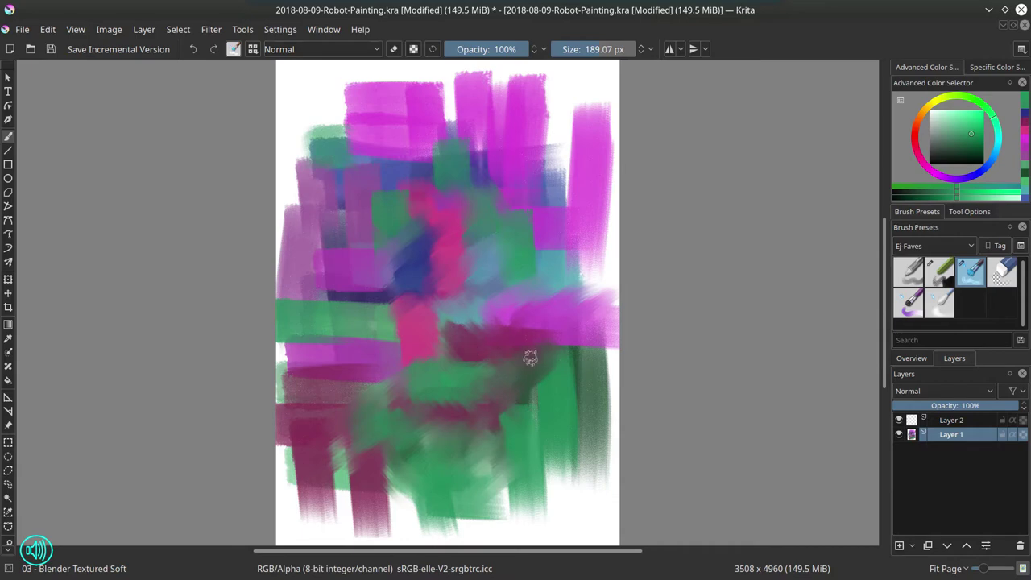
mouse_move(558, 360)
left_mouse_down()
mouse_move(580, 402)
mouse_move(563, 463)
mouse_move(520, 482)
left_mouse_up()
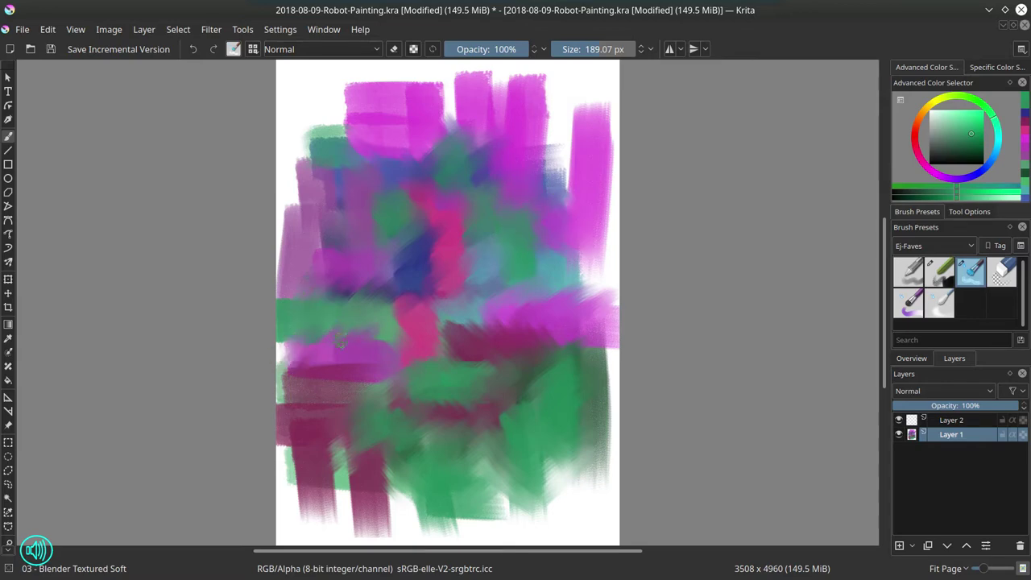
left_click_drag(331, 437, 344, 474)
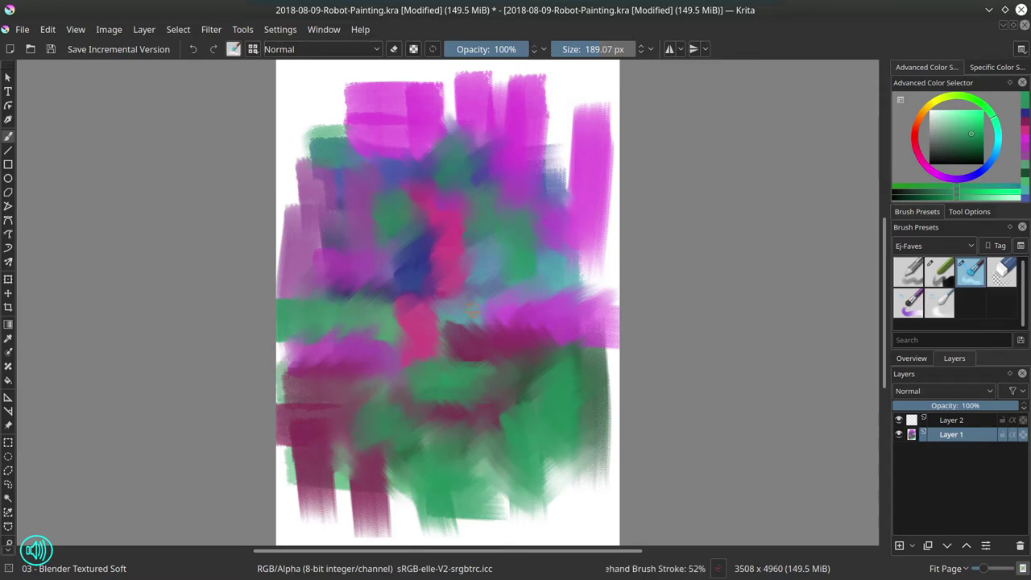
left_click_drag(477, 328, 526, 272)
- Blend the pink, maroon and green color edges near the center in detail with an 80.81 px brush
mouse_move(359, 231)
left_mouse_down()
mouse_move(461, 350)
mouse_move(483, 281)
left_mouse_up()
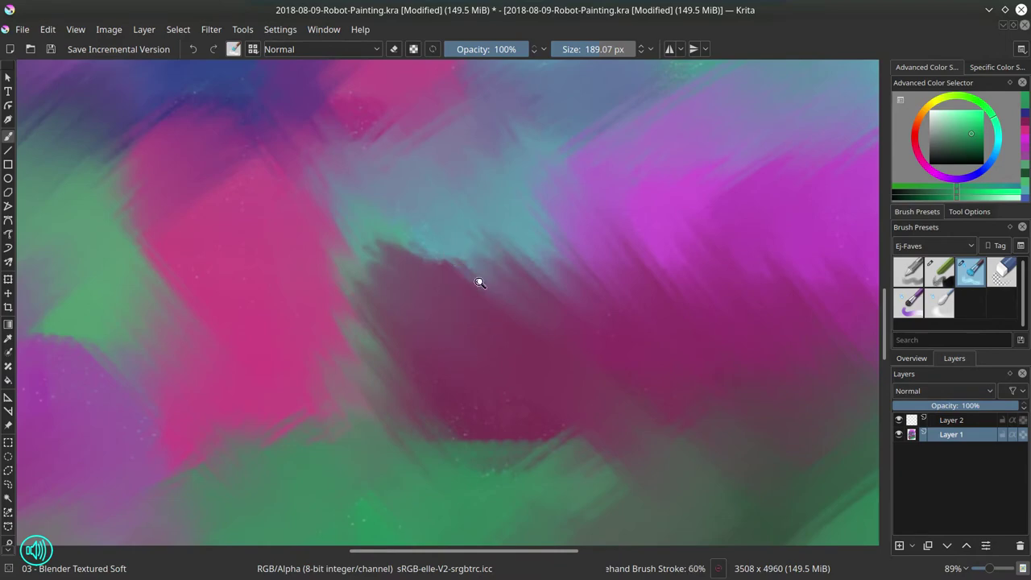
scroll(483, 282, "down", 2)
left_click_drag(566, 301, 503, 301)
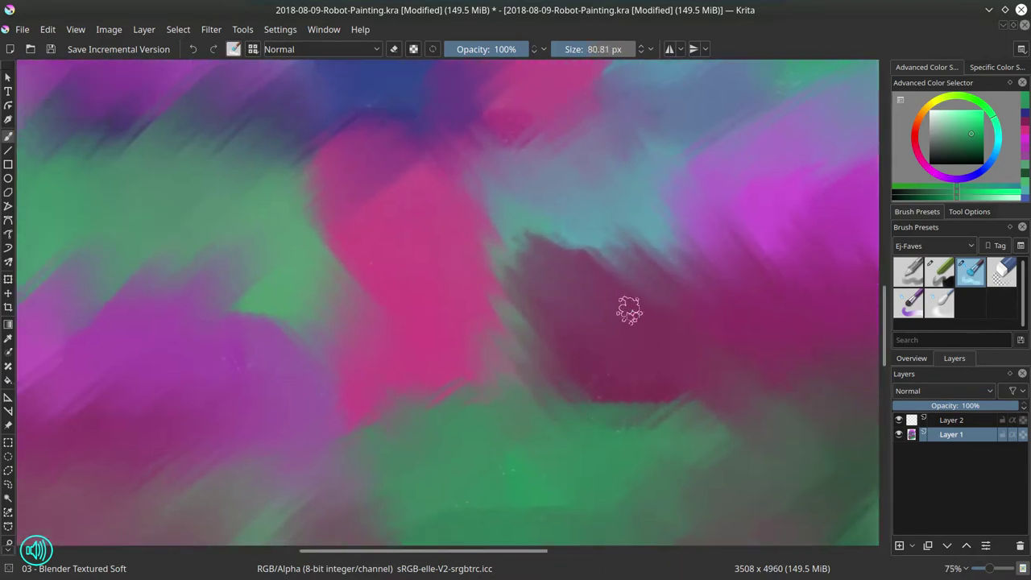
left_click_drag(613, 411, 576, 424)
left_click(595, 361)
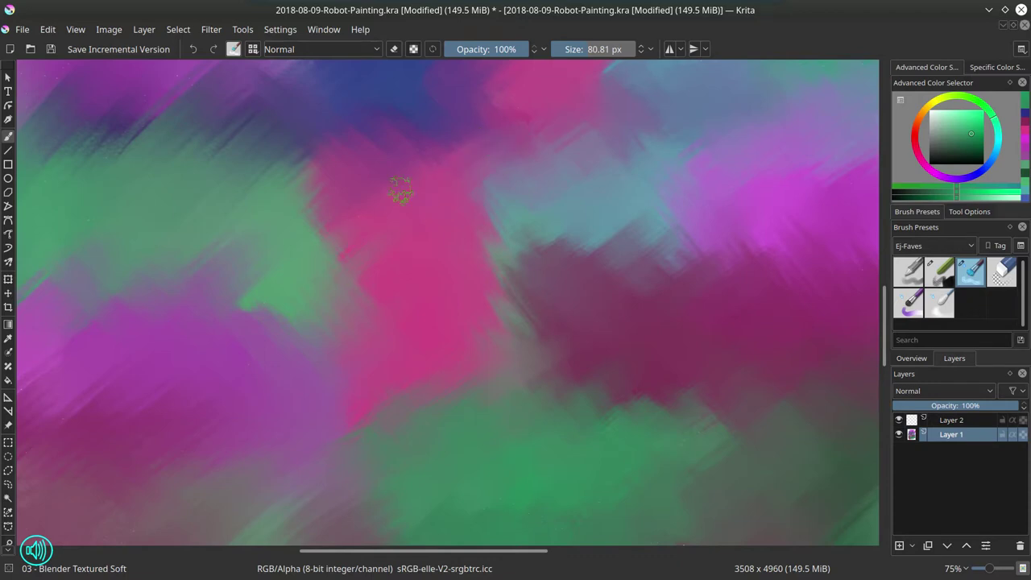
- Show the Nature-Speed-Paint brush presets and pick the Shapes Mecha brush
left_click(970, 251)
left_click(966, 288)
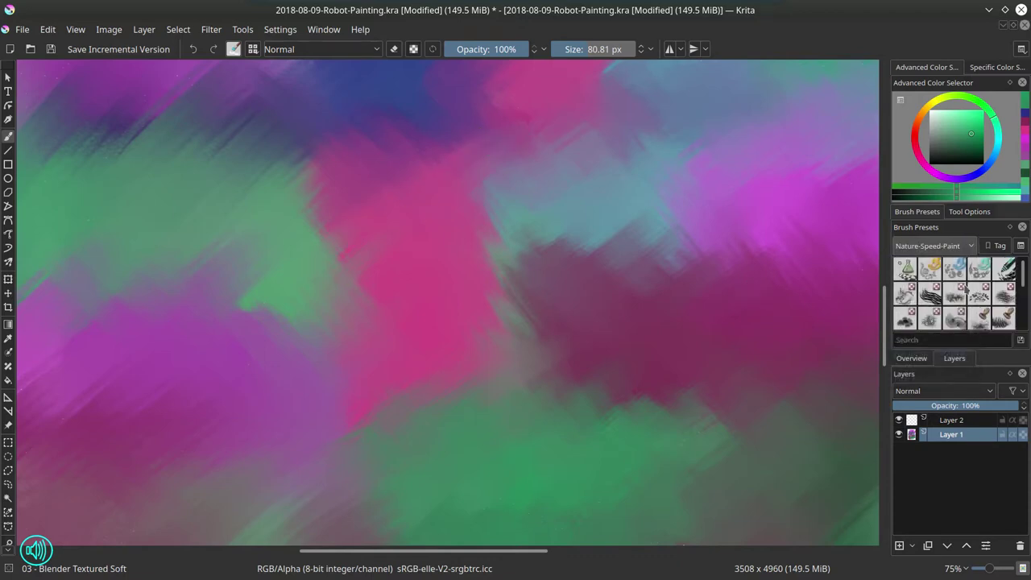
left_click(930, 268)
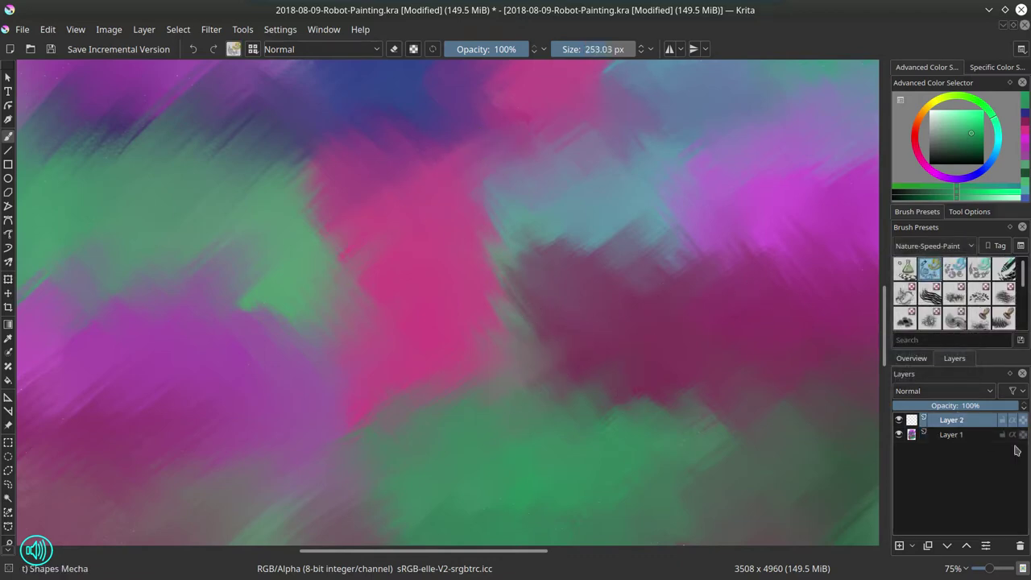
- Lock Layer 1, make Layer 2 active and choose a less saturated green as the painting color
left_click(1000, 435)
left_click(962, 420)
left_click_drag(964, 140, 959, 133)
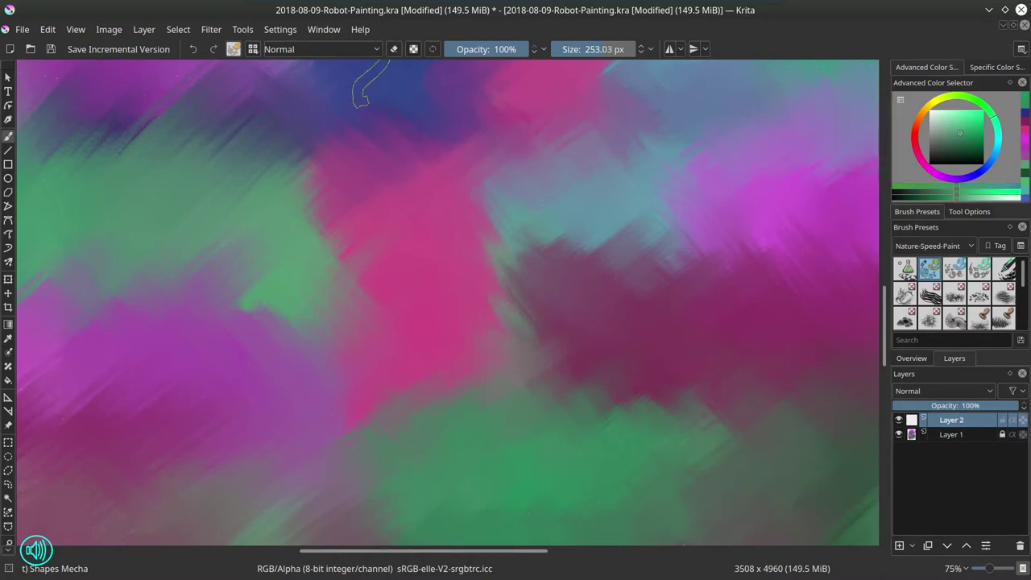
- Examine the Shapes Mecha brush's tip and Hue settings in the brush editor
left_click(253, 50)
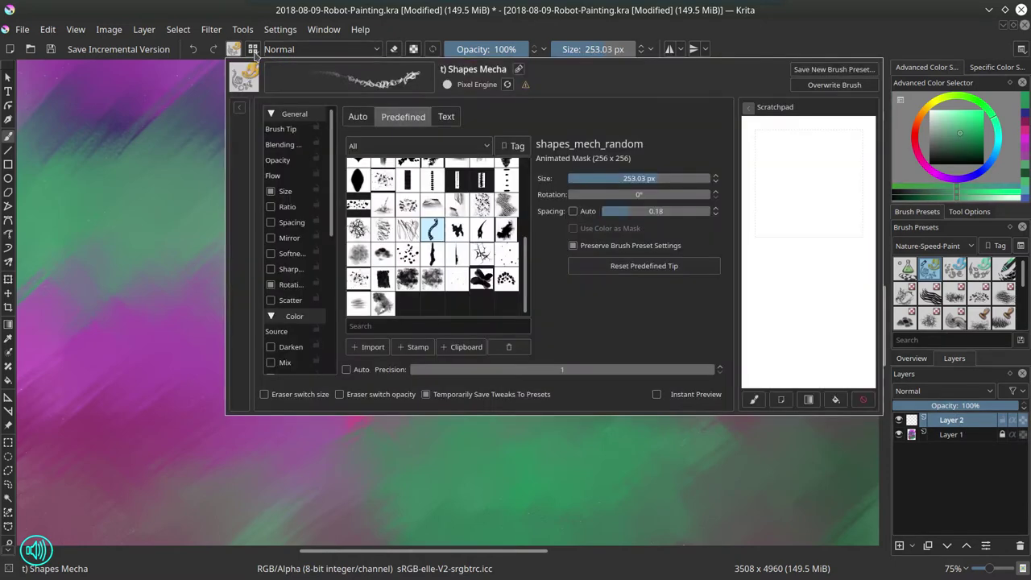
left_click(253, 50)
left_click(234, 50)
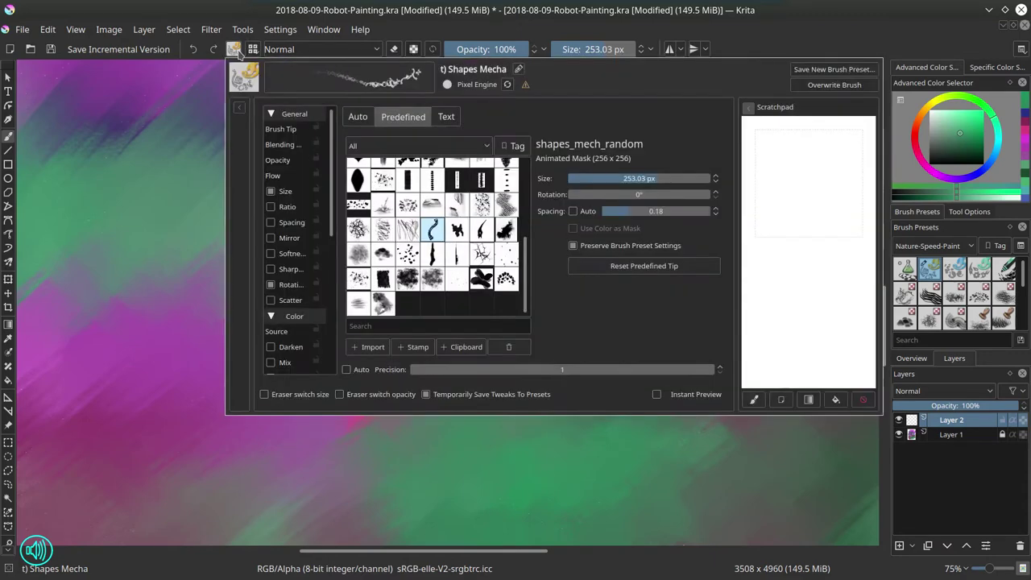
scroll(294, 242, "down", 2)
left_click(290, 269)
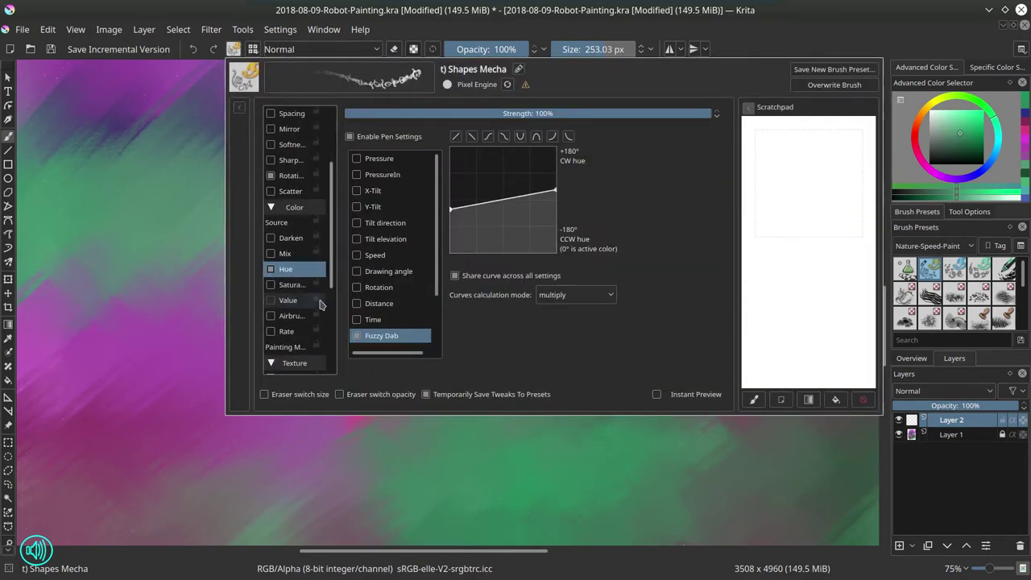
left_click(233, 52)
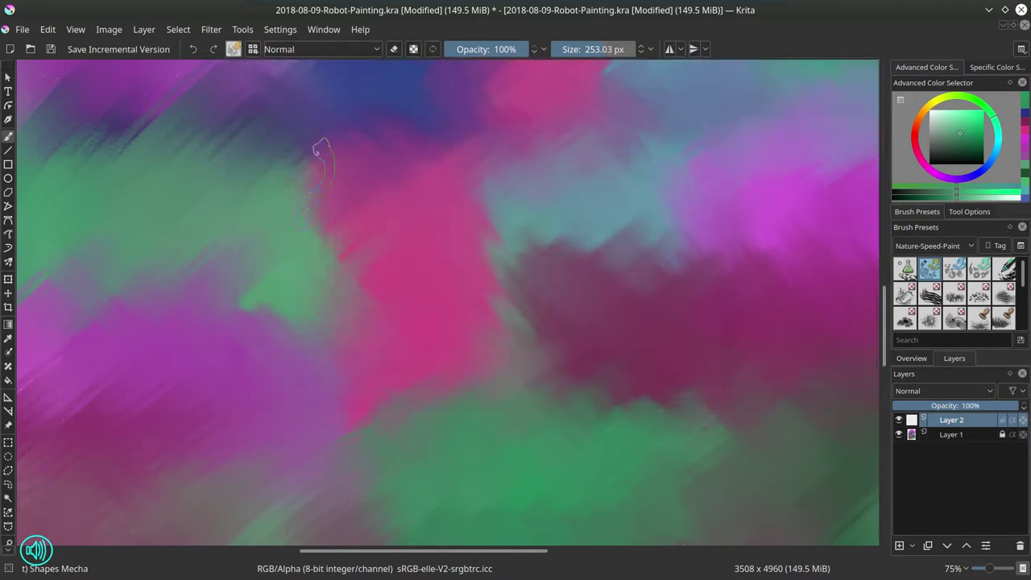
- Brighten the painting color and paint orange-red mecha shapes as the head, neck and upper body of a figure near the canvas center
left_click(458, 293)
left_click(966, 122)
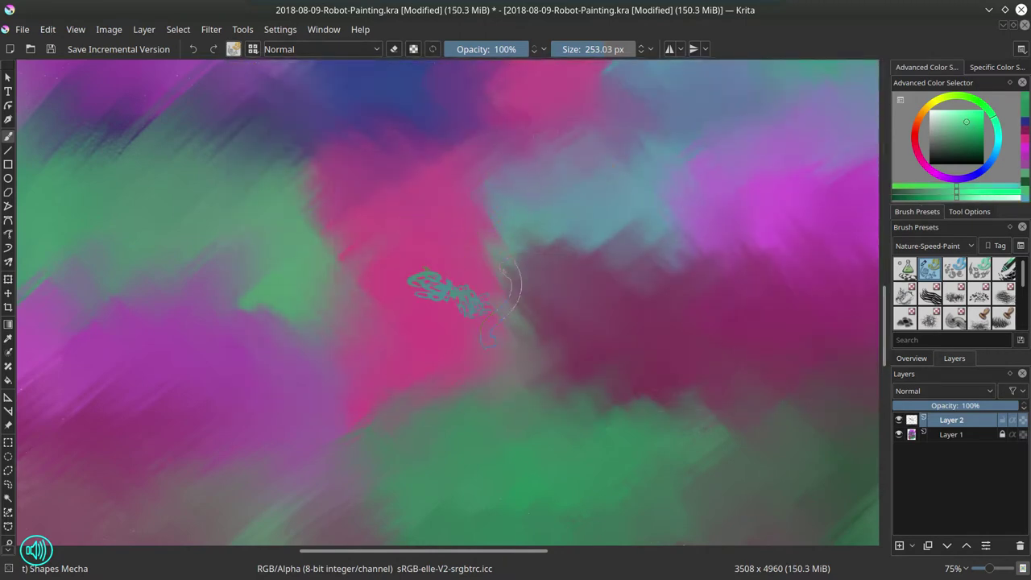
key("ctrl+z")
left_click_drag(533, 298, 489, 423)
left_click(919, 141)
left_click_drag(503, 310, 636, 201)
mouse_move(596, 268)
left_mouse_down()
mouse_move(499, 165)
mouse_move(575, 113)
mouse_move(531, 173)
mouse_move(541, 326)
mouse_move(525, 394)
left_mouse_up()
- Paint green and cyan mecha shapes over the figure's torso and along its lower body
left_click(997, 119)
left_click_drag(540, 342, 624, 292)
mouse_move(431, 475)
left_mouse_down()
mouse_move(414, 472)
mouse_move(668, 345)
mouse_move(556, 354)
mouse_move(564, 290)
left_mouse_up()
left_click_drag(561, 375, 576, 318)
left_click(998, 133)
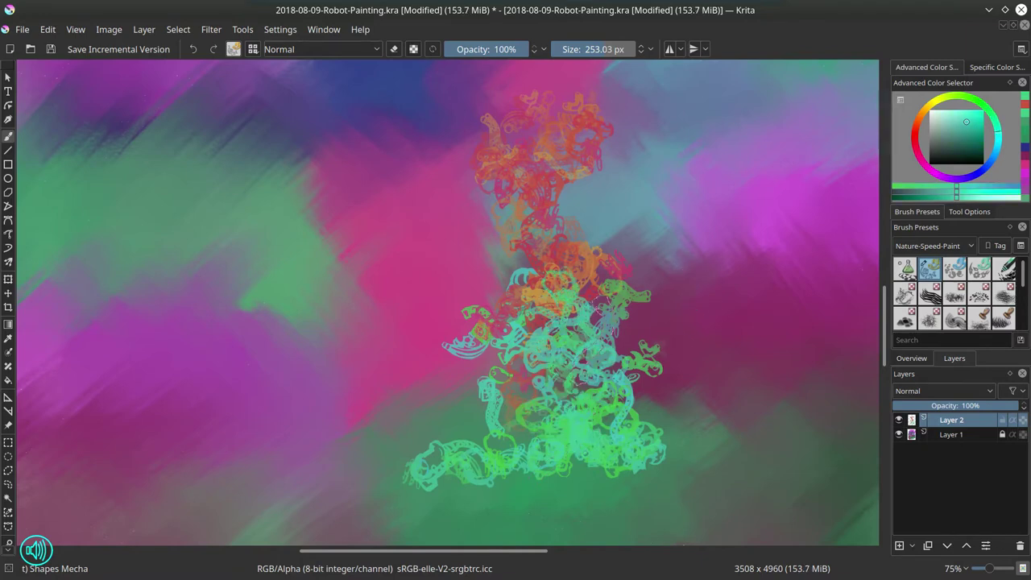
mouse_move(493, 407)
left_mouse_down()
mouse_move(619, 288)
mouse_move(568, 472)
mouse_move(491, 483)
mouse_move(435, 435)
mouse_move(427, 400)
mouse_move(398, 398)
mouse_move(378, 368)
left_mouse_up()
- Switch to a yellow hue and paint mecha shapes on the figure's head, chest and arm reaching left
left_click(930, 103)
left_click_drag(499, 354, 527, 284)
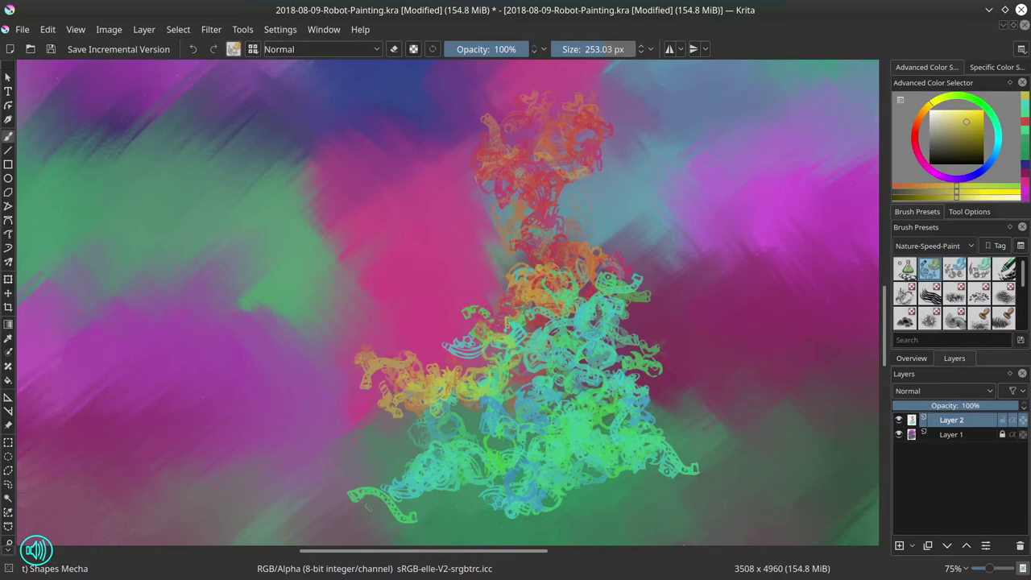
left_click_drag(532, 179, 481, 181)
left_click_drag(564, 153, 600, 117)
left_click_drag(561, 267, 512, 293)
mouse_move(518, 402)
left_mouse_down()
mouse_move(434, 386)
mouse_move(338, 388)
left_mouse_up()
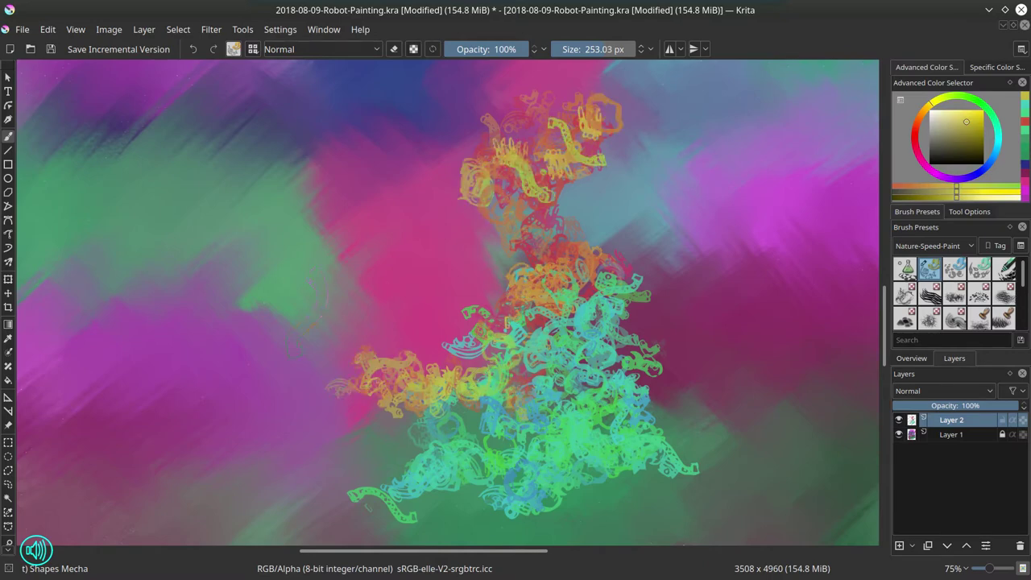
left_click_drag(493, 375, 451, 438)
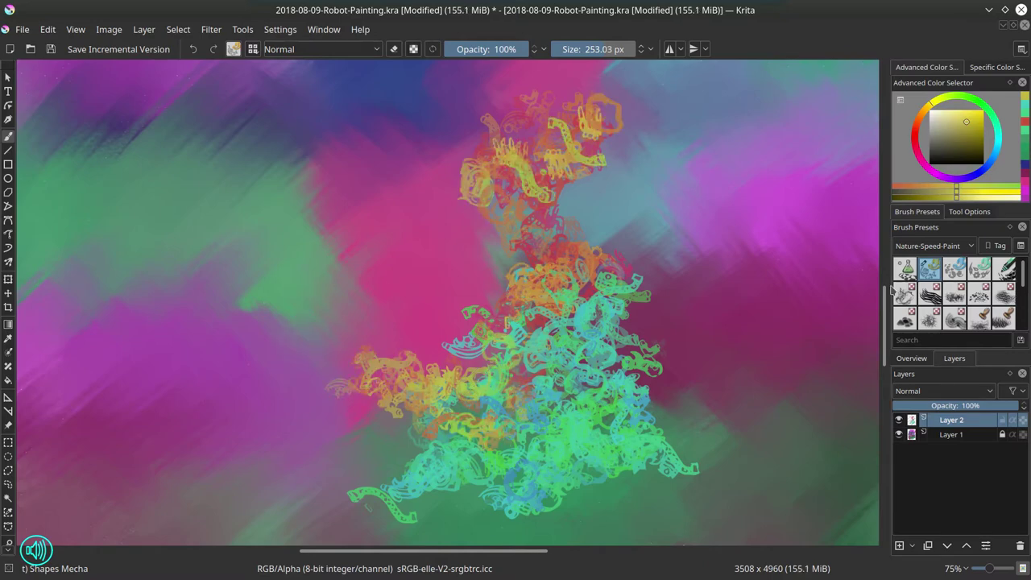
- Extend the underside of the figure with yellow mecha shapes below the torso
left_click_drag(604, 490, 636, 525)
left_click_drag(687, 422, 716, 282)
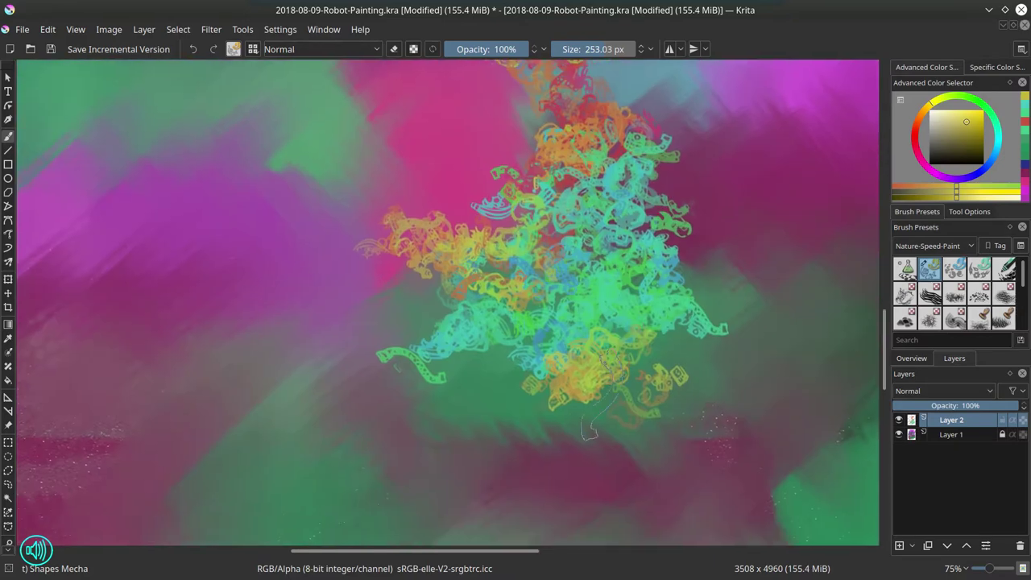
left_click_drag(624, 362, 475, 459)
left_click_drag(632, 423, 544, 487)
left_click_drag(554, 415, 550, 493)
mouse_move(733, 202)
left_mouse_down()
mouse_move(699, 366)
mouse_move(709, 338)
left_mouse_up()
- Switch to an orange-red hue and paint a tall block of large mecha shapes beside the figure's arm
left_click(918, 124)
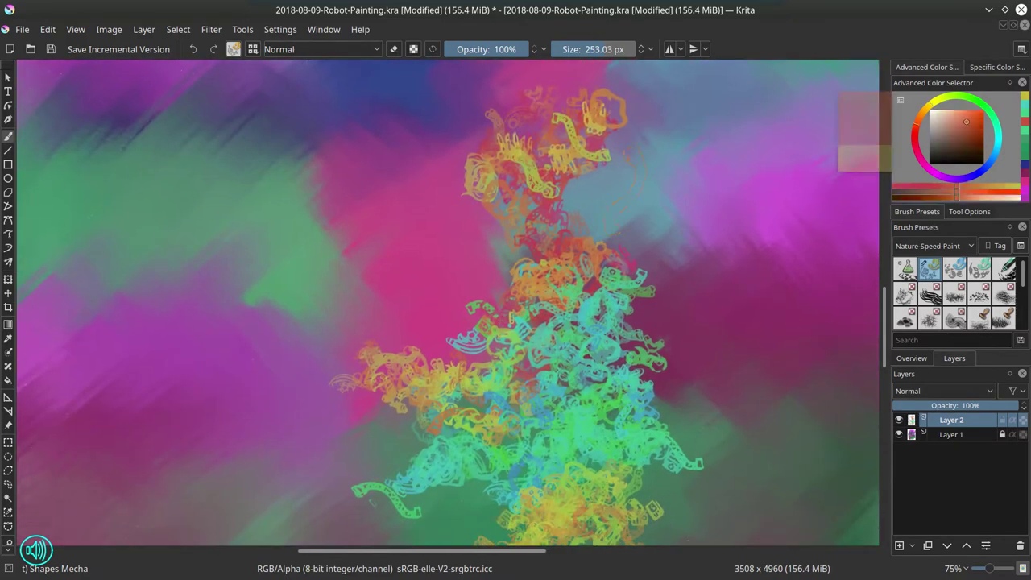
left_click_drag(218, 274, 419, 274)
mouse_move(262, 266)
left_mouse_down()
mouse_move(217, 343)
mouse_move(338, 391)
mouse_move(225, 269)
mouse_move(194, 342)
mouse_move(181, 467)
left_mouse_up()
left_click_drag(270, 394, 250, 507)
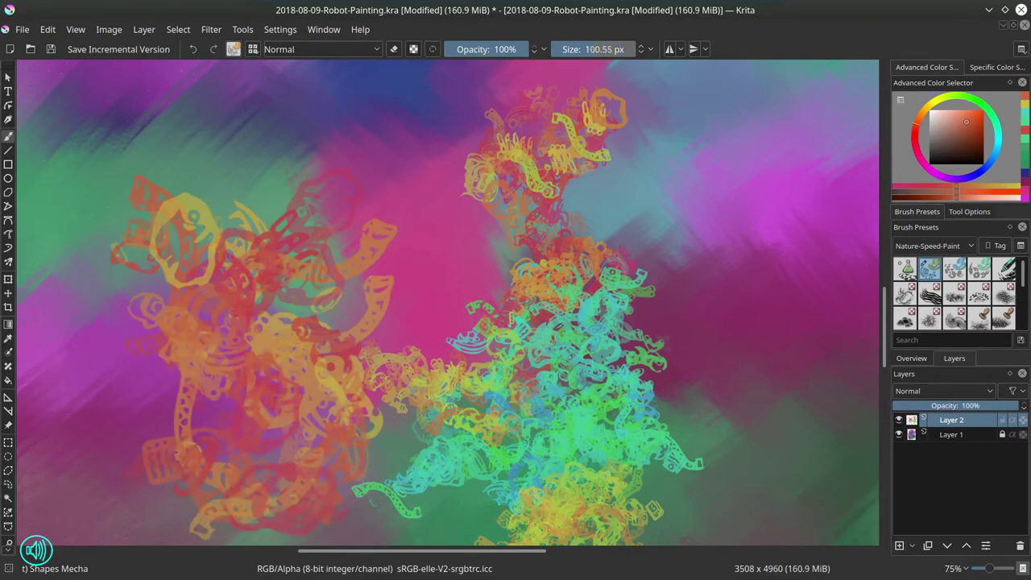
- Build up the upper and side edges of the orange block with smaller mecha shapes, using a 167.50 px brush
left_click_drag(373, 501, 400, 501)
left_click_drag(206, 206, 338, 197)
left_click_drag(241, 274, 286, 274)
left_click_drag(218, 231, 314, 233)
left_click_drag(343, 201, 322, 286)
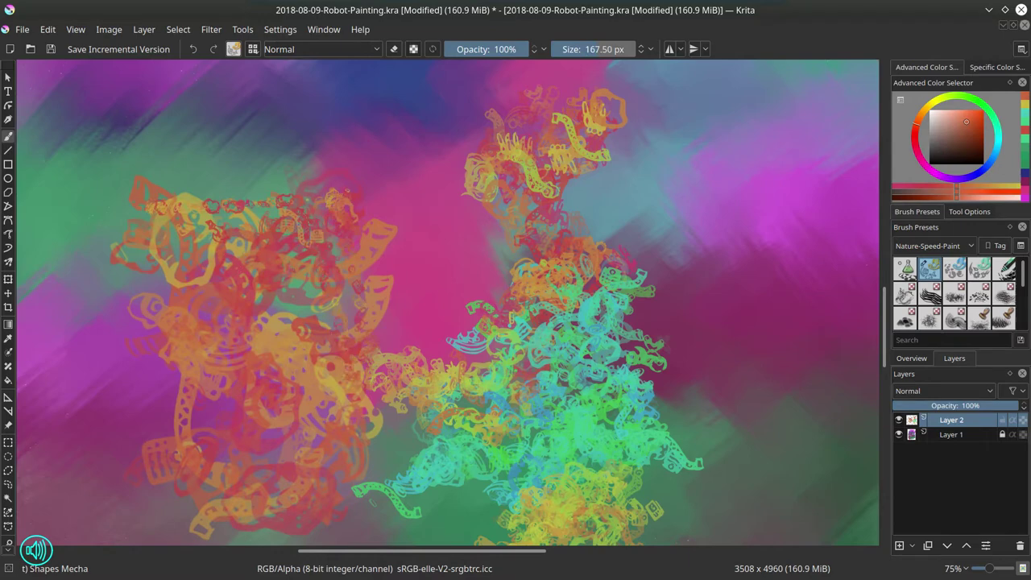
left_click_drag(145, 205, 144, 306)
left_click_drag(166, 363, 182, 491)
left_click_drag(380, 409, 387, 471)
left_click_drag(372, 507, 346, 527)
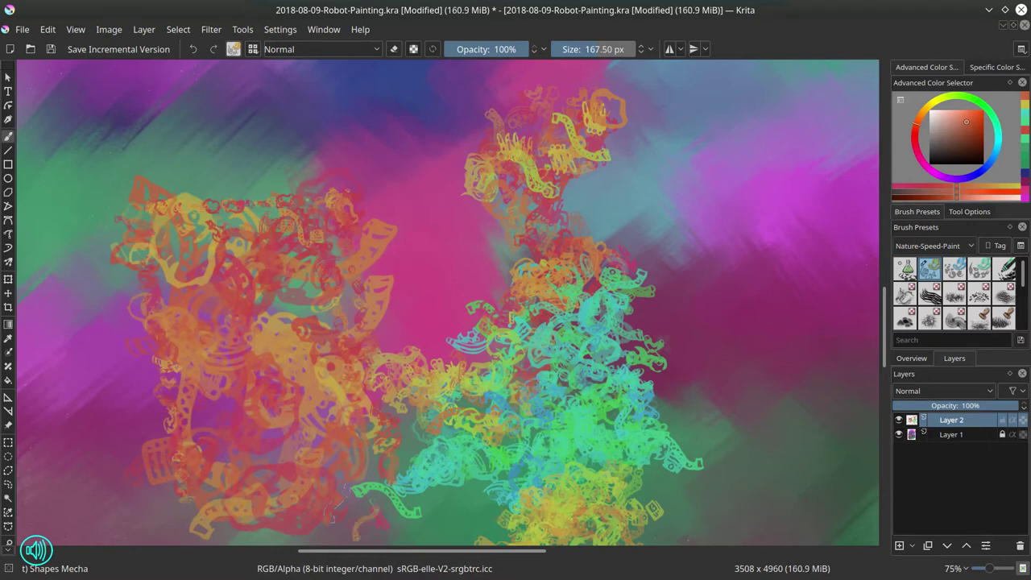
- Add Layer 3, set its blending mode to Multiply and choose a blue painting color
left_click(899, 545)
left_click(942, 391)
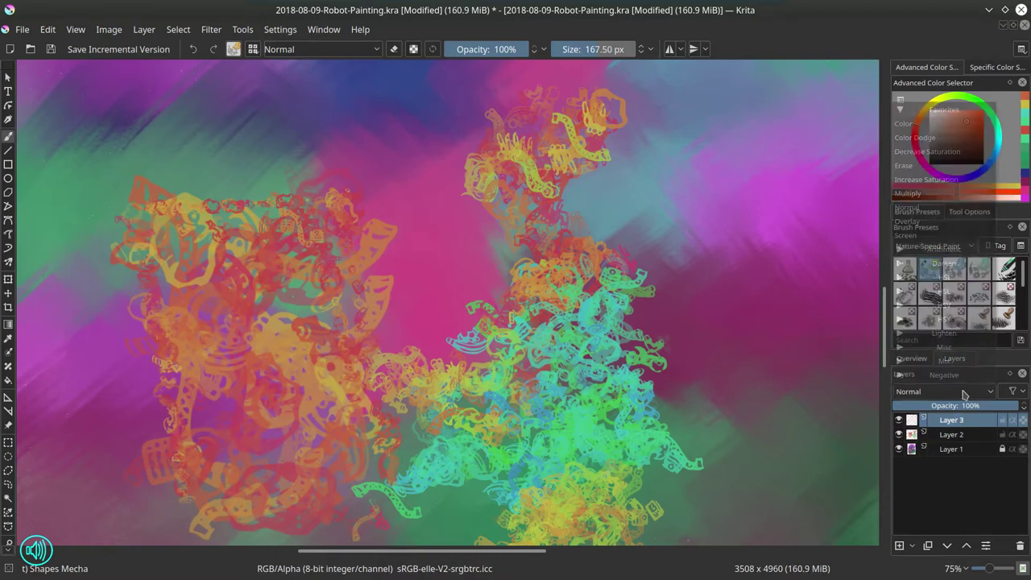
left_click(926, 195)
left_click(976, 177)
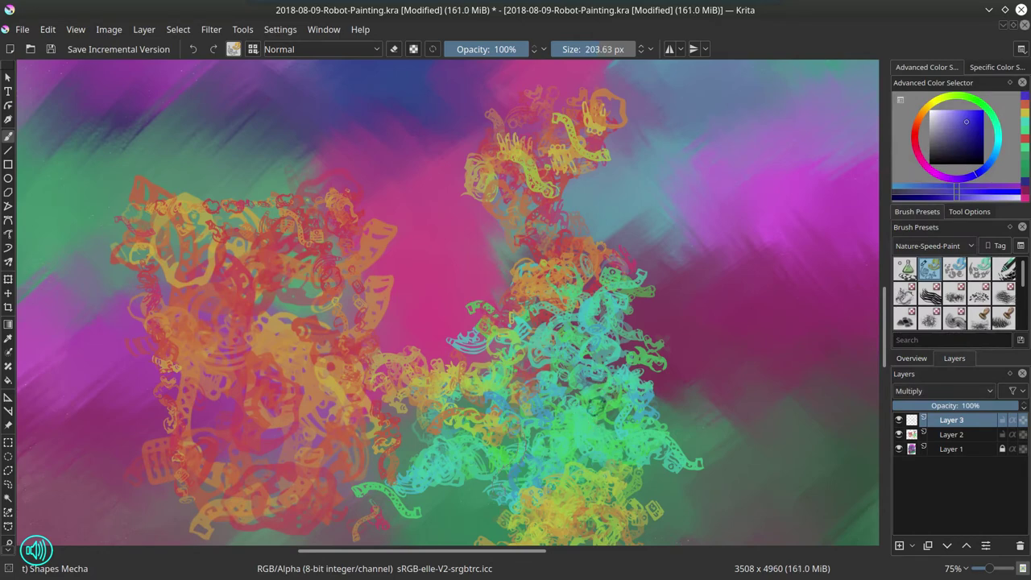
- Paint blue shadow shapes along the figure's leg and torso, enlarging the brush to 384.14 px for the torso
left_click_drag(405, 481, 578, 472)
left_click_drag(499, 338, 556, 338, "shift")
left_click_drag(538, 288, 485, 374)
left_click_drag(541, 344, 557, 348)
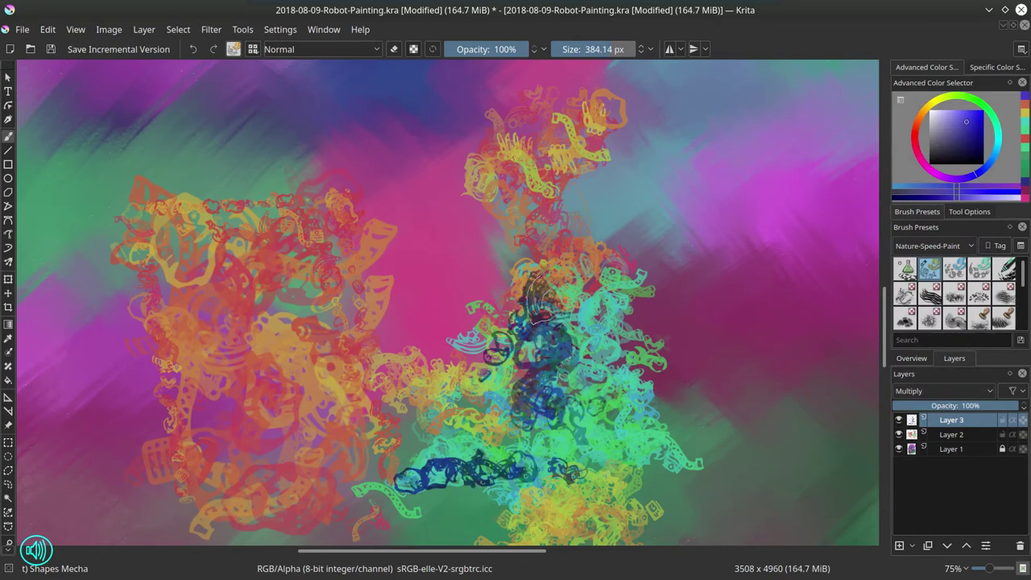
- Reduce the brush to 303.19 px and shade the figure's head, arm, torso and underside with blue mecha shapes
left_click_drag(545, 295, 525, 295)
left_click_drag(493, 165, 546, 231)
mouse_move(535, 310)
left_mouse_down()
mouse_move(514, 367)
mouse_move(386, 394)
left_mouse_up()
left_click_drag(531, 435, 588, 258)
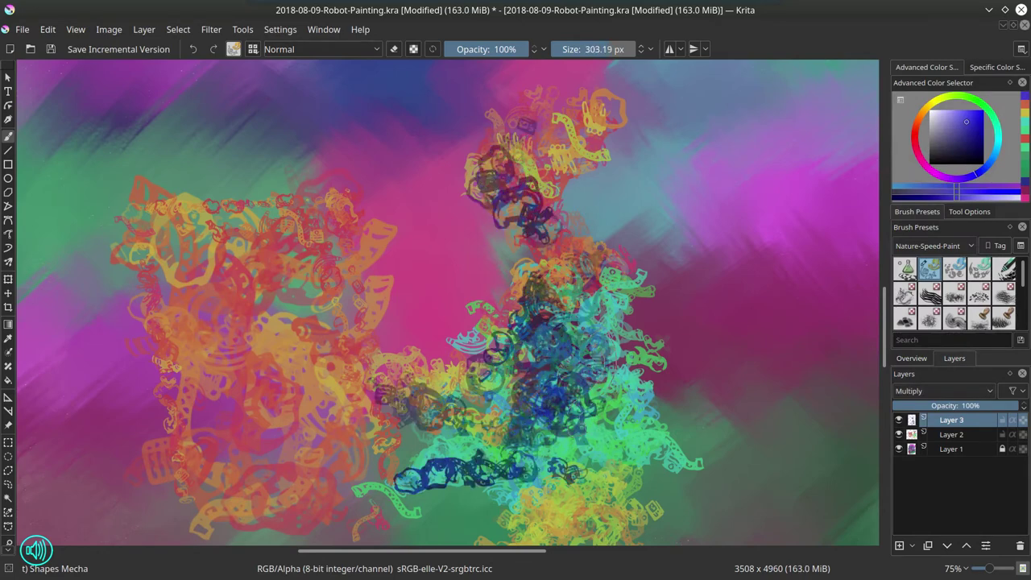
left_click_drag(564, 467, 547, 532)
left_click_drag(536, 386, 540, 314)
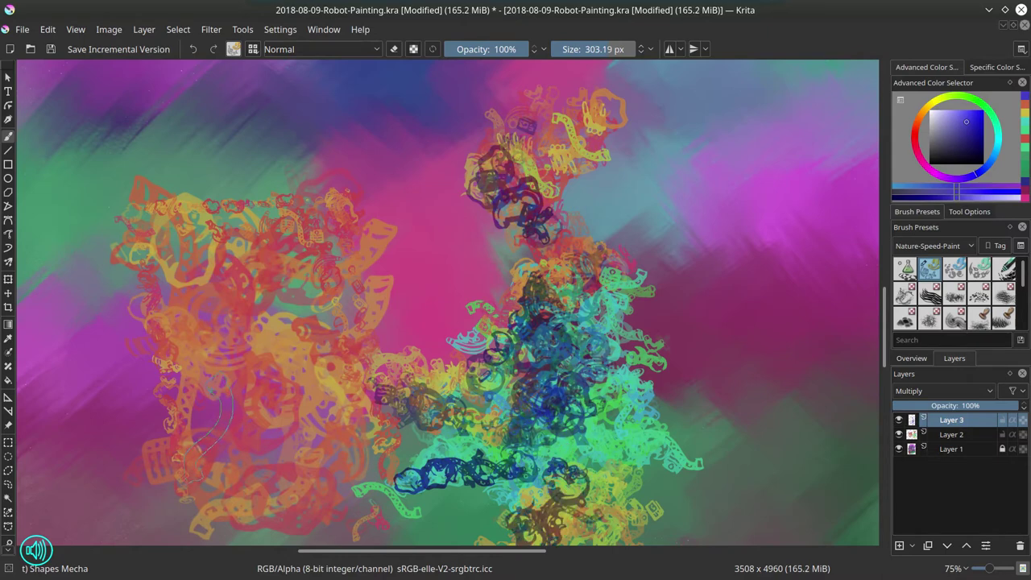
- Choose a darker blue and deepen the shadows along the figure's neck, torso and arm
left_click(952, 140)
mouse_move(513, 443)
left_mouse_down()
mouse_move(525, 436)
mouse_move(533, 281)
mouse_move(504, 176)
left_mouse_up()
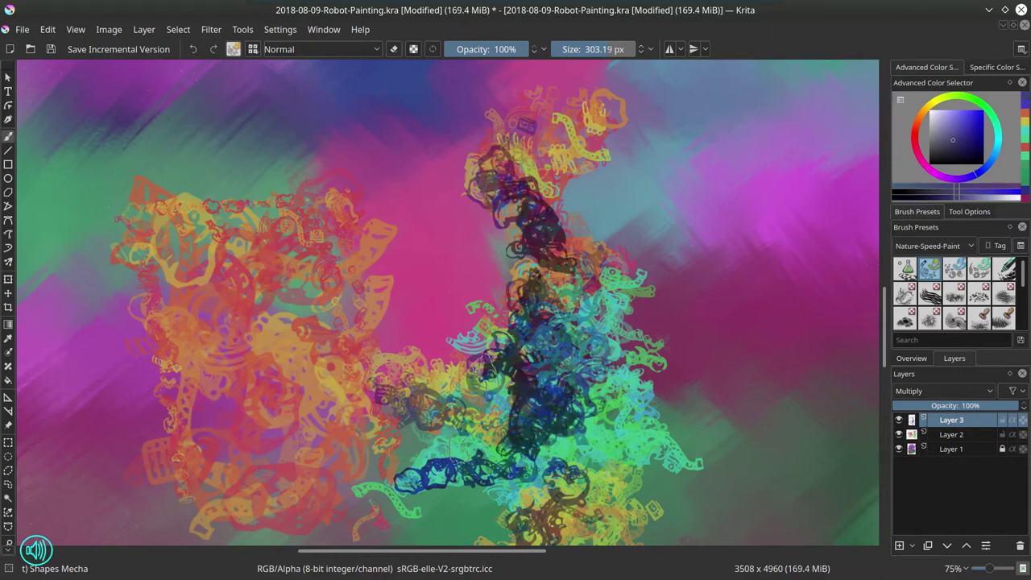
left_click_drag(475, 442, 322, 403)
- Add Layer 4, set its blending mode to Color Dodge and choose an orange hue
key("Insert")
left_click(988, 394)
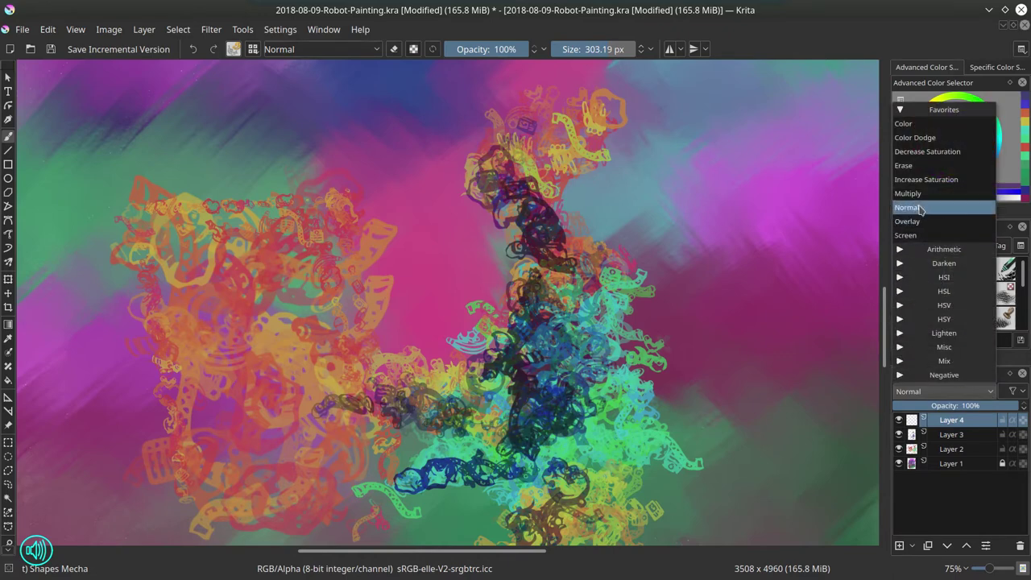
left_click(919, 139)
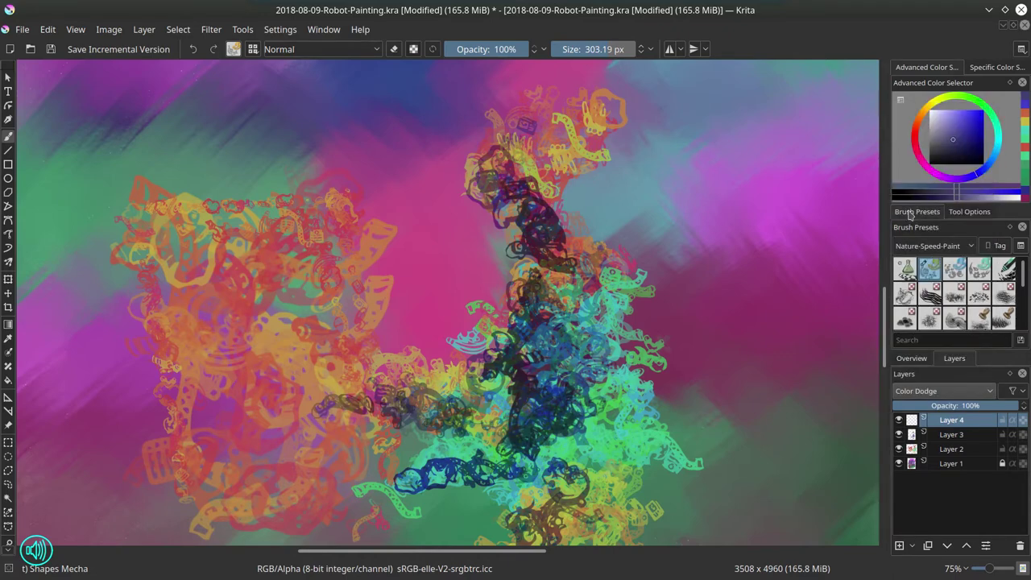
left_click(920, 117)
- Paint glowing highlight shapes over the orange block and along the figure's rear edge, varying the brush size
mouse_move(192, 256)
left_mouse_down("shift")
mouse_move(234, 256)
mouse_move(257, 467)
mouse_move(347, 487)
left_mouse_up("shift")
left_click_drag(610, 293, 500, 293, "shift")
left_click_drag(573, 251, 579, 302)
mouse_move(610, 268)
left_mouse_down("shift")
mouse_move(587, 267)
mouse_move(636, 402)
mouse_move(640, 483)
left_mouse_up("shift")
left_click_drag(571, 446, 658, 446, "shift")
mouse_move(586, 445)
left_mouse_down()
mouse_move(630, 363)
mouse_move(681, 346)
left_mouse_up()
left_click_drag(744, 377, 711, 377, "shift")
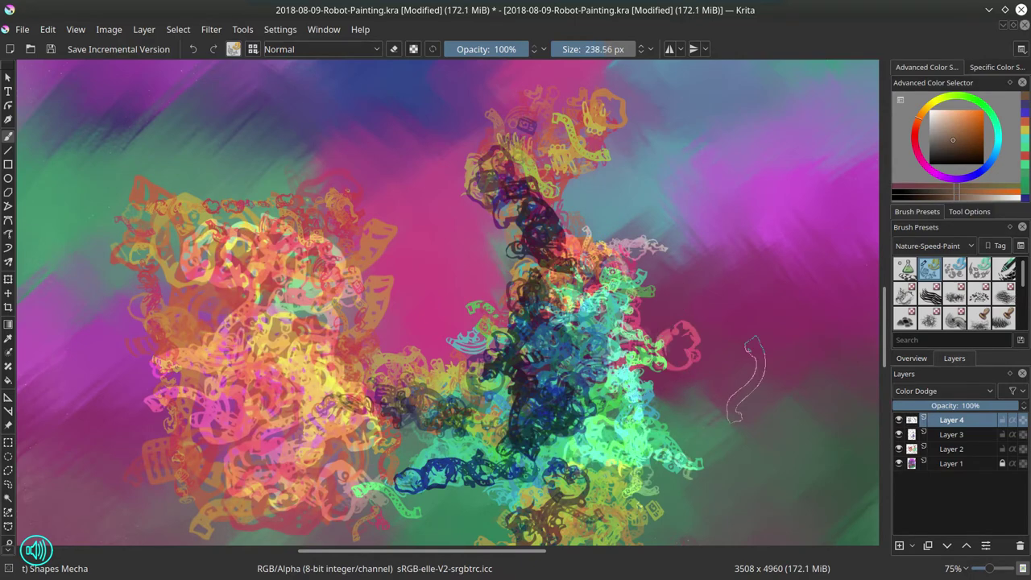
- On Layer 2, paint orange limbs extending behind the figure's lower body, brightening the color and enlarging the brush to 353.50 px
left_click(951, 448)
left_click_drag(620, 375, 749, 451)
left_click_drag(668, 383, 738, 387)
left_click(963, 124)
left_click_drag(678, 401, 739, 401, "shift")
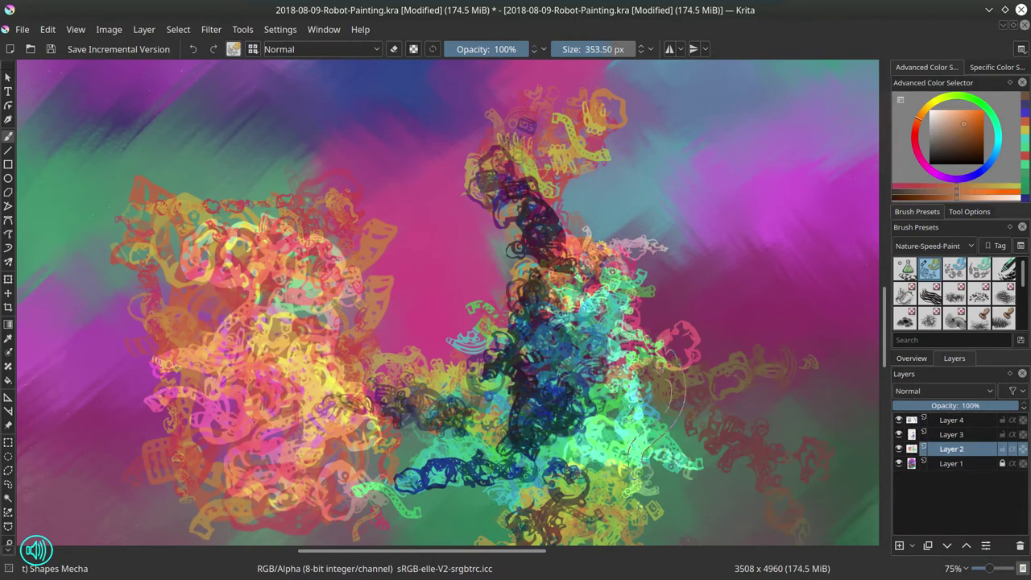
left_click_drag(624, 403, 721, 447)
mouse_move(741, 423)
left_mouse_down()
mouse_move(761, 395)
mouse_move(845, 367)
left_mouse_up()
- Paint curling orange tentacles around the figure's head and back with a 216.02 px brush
left_click_drag(659, 309, 625, 308, "shift")
mouse_move(624, 266)
left_mouse_down()
mouse_move(722, 121)
mouse_move(678, 129)
left_mouse_up()
mouse_move(560, 252)
left_mouse_down()
mouse_move(604, 230)
mouse_move(627, 150)
mouse_move(628, 85)
left_mouse_up()
left_click_drag(708, 97, 724, 74)
mouse_move(680, 346)
left_mouse_down()
mouse_move(761, 310)
mouse_move(844, 173)
left_mouse_up()
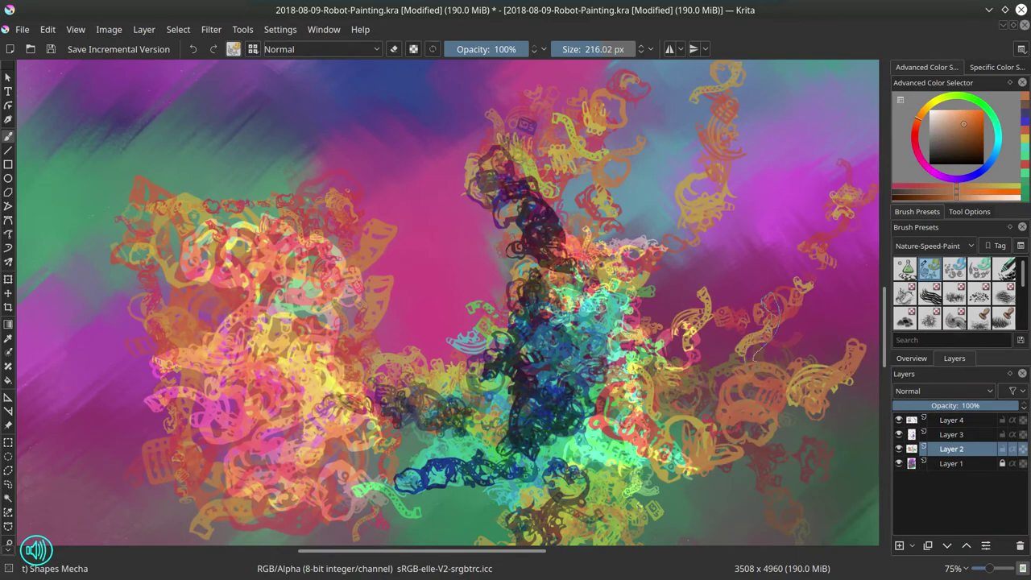
left_click_drag(656, 392, 765, 342)
left_click_drag(640, 483, 670, 513)
- On Layer 3, choose a muted dark blue and shade the rear limbs, underside and back with a 326.41 px brush
left_click(951, 434)
left_click(967, 180)
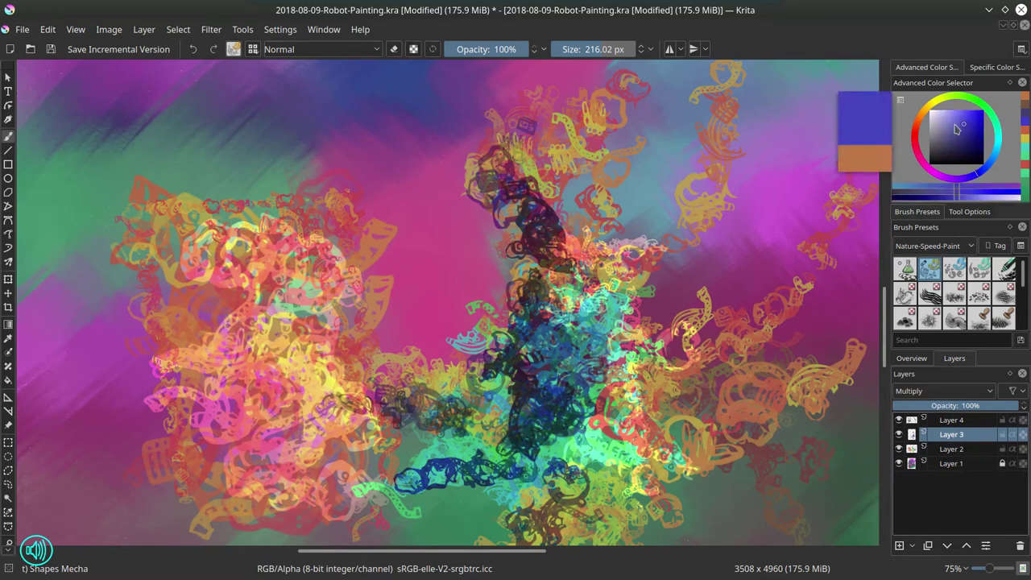
key("bracketright")
mouse_move(515, 515)
left_mouse_down()
mouse_move(620, 451)
mouse_move(765, 318)
left_mouse_up()
left_click_drag(600, 261, 587, 221)
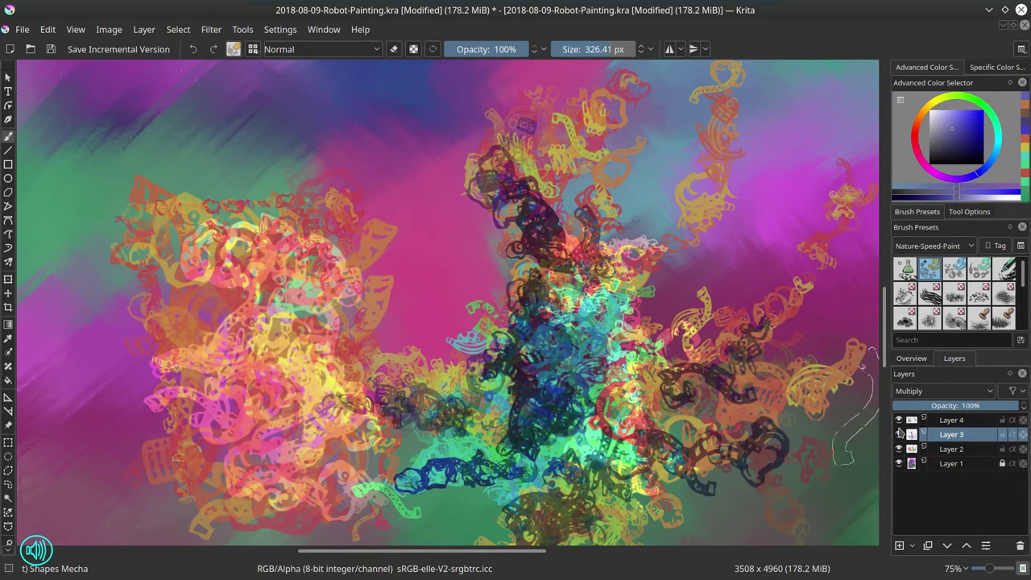
- On Layer 4, paint orange Color Dodge highlights on the tentacles, back and head with a 136.44 px brush
left_click(951, 419)
left_click(919, 117)
left_click_drag(793, 359, 739, 359)
left_click_drag(820, 262, 769, 345)
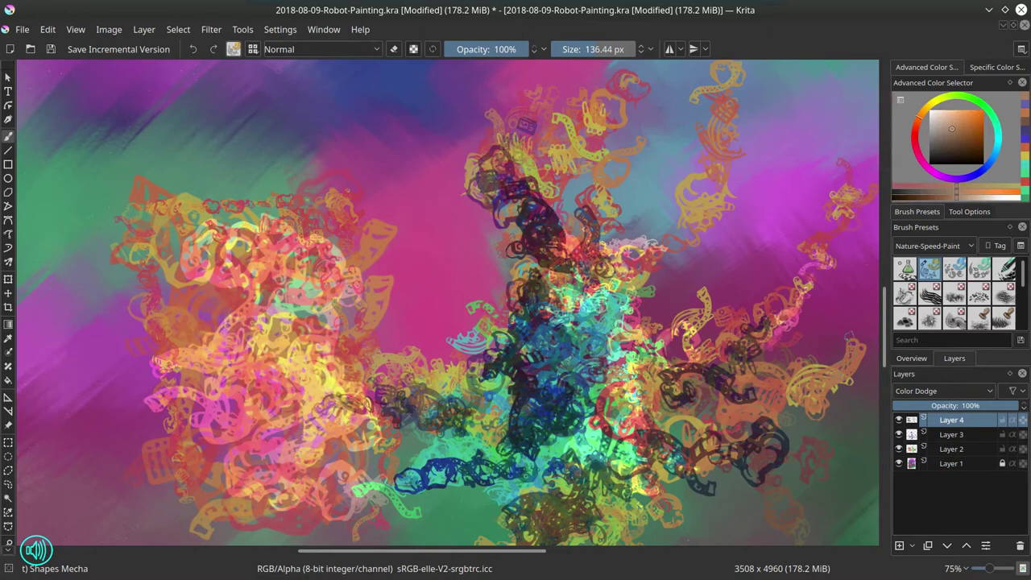
left_click_drag(846, 367, 779, 420)
left_click_drag(585, 257, 612, 294)
mouse_move(516, 178)
left_mouse_down()
mouse_move(534, 149)
mouse_move(624, 106)
left_mouse_up()
left_click_drag(557, 134, 593, 169)
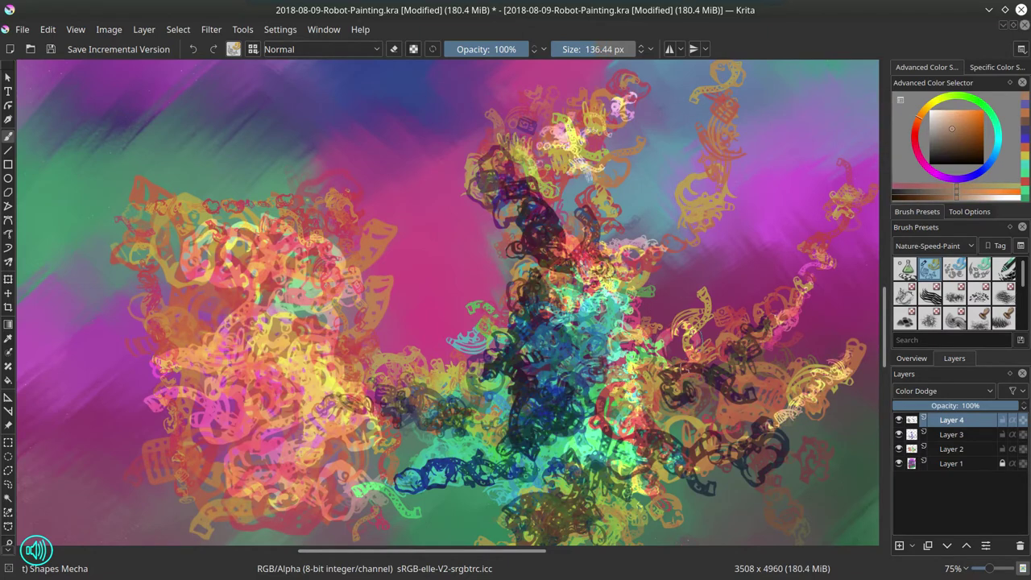
- Add Layer 5, pick the Basic-4 Flow Opacity brush from the Ej-Faves presets and choose a dark brown color
left_click(900, 545)
left_click(934, 245)
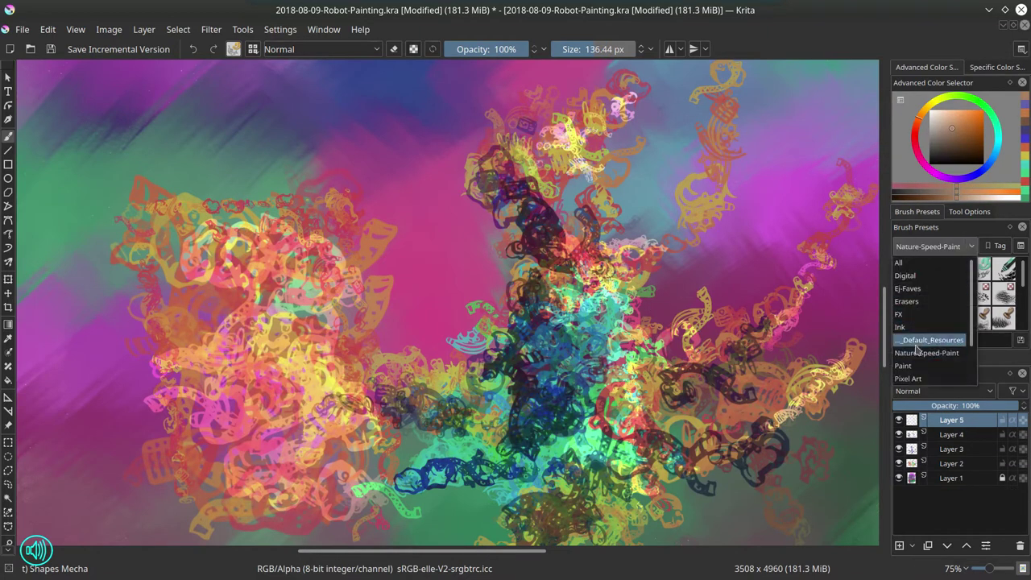
left_click(926, 324)
left_click(912, 270)
left_click(936, 157)
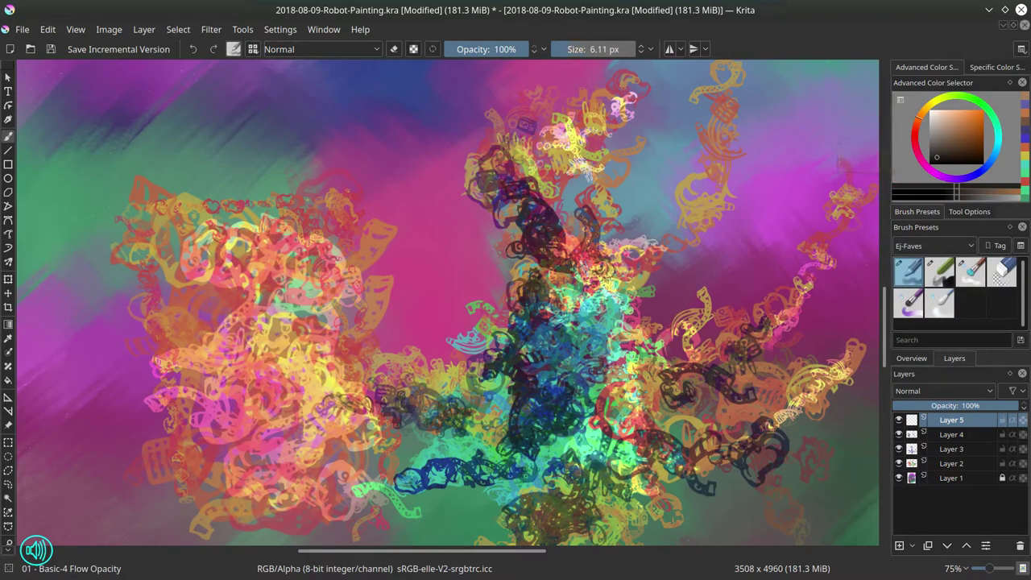
- Sketch dark outlines around the orange block and the figure's head and arm with a 6.34 px brush
left_click_drag(123, 223, 150, 363)
key("bracketleft")
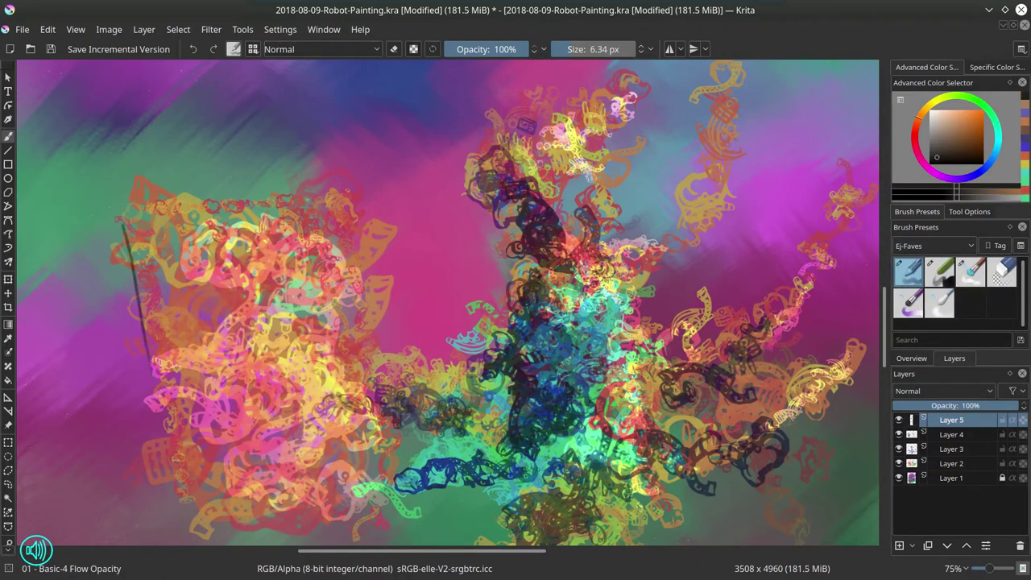
left_click_drag(122, 218, 282, 194)
key("ctrl+z")
left_click_drag(367, 190, 375, 289)
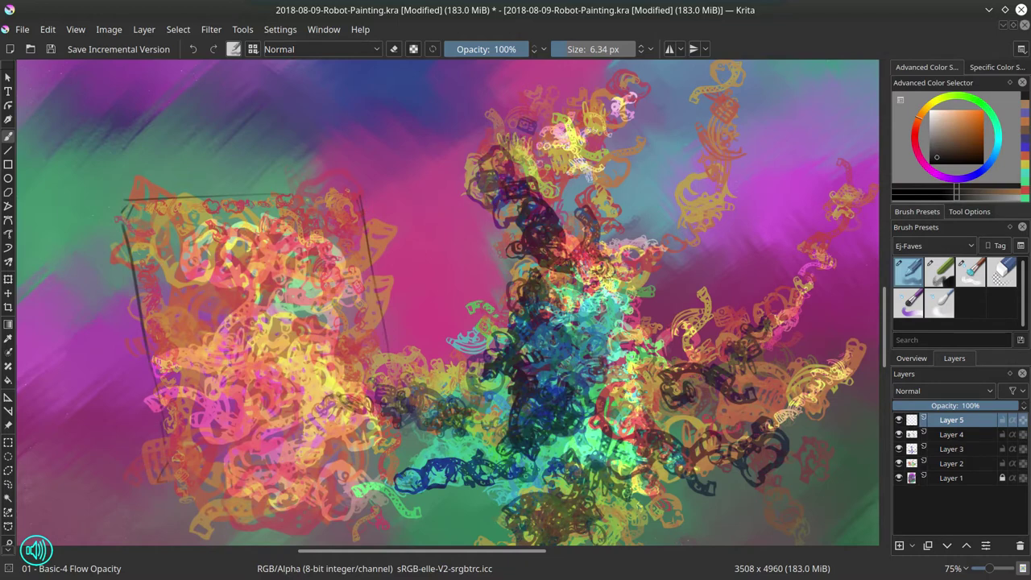
left_click_drag(141, 359, 153, 459)
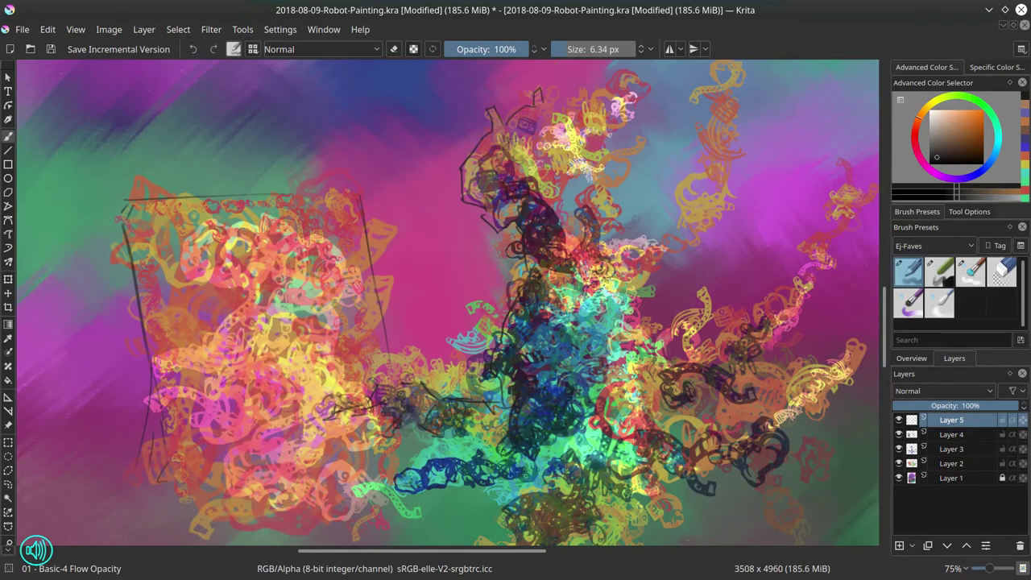
- Sketch dark outlines along the figure's leg, hip and back
mouse_move(393, 468)
left_mouse_down()
mouse_move(454, 489)
mouse_move(483, 477)
left_mouse_up()
left_click_drag(411, 518, 581, 486)
left_click_drag(626, 428, 619, 480)
left_click_drag(635, 371, 645, 311)
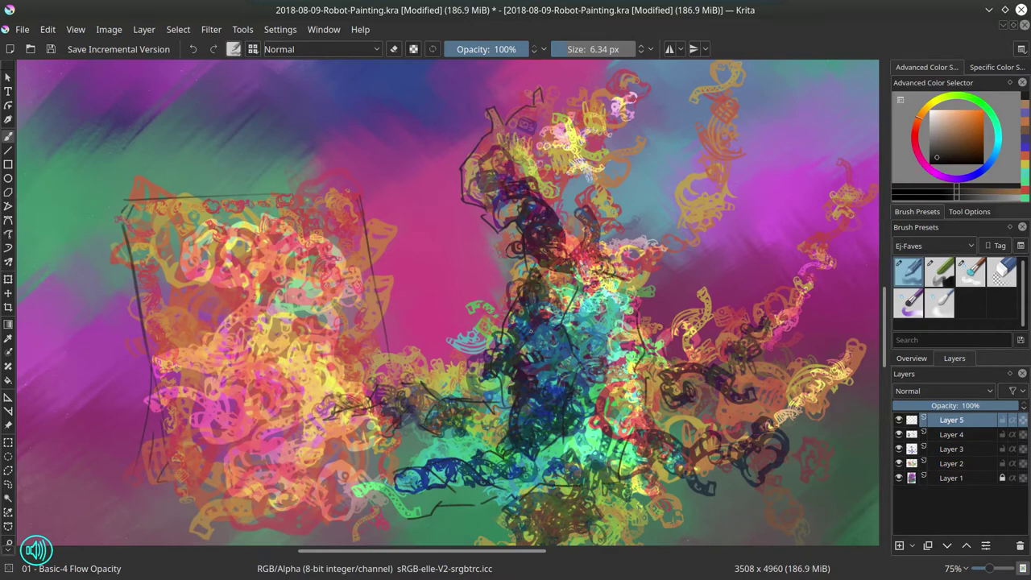
- Sketch dark outlines for the figure's pointed foot and the tentacles and limbs behind its body
mouse_move(615, 363)
left_mouse_down()
mouse_move(607, 335)
mouse_move(615, 363)
left_mouse_up()
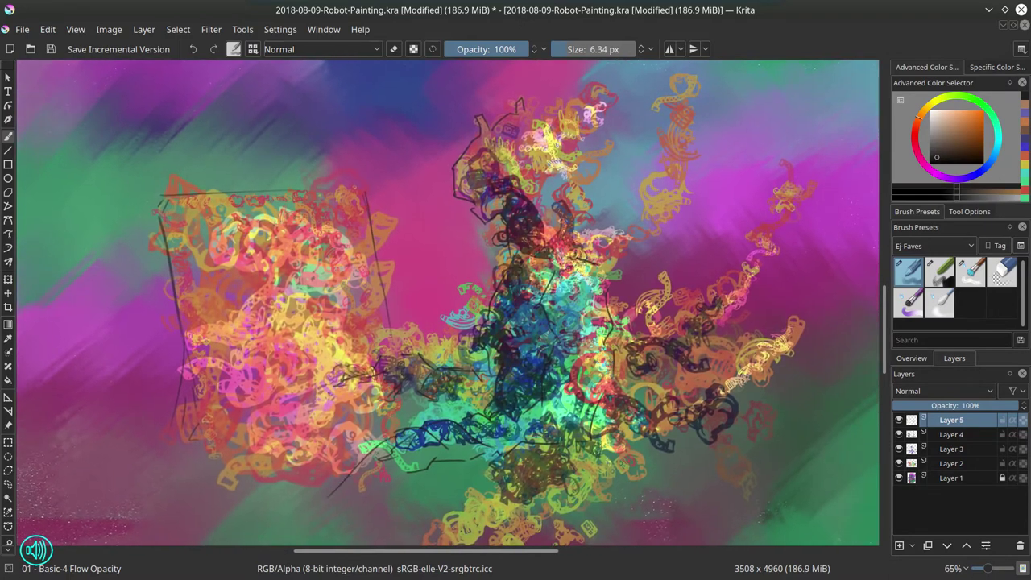
left_click_drag(302, 474, 364, 448)
mouse_move(271, 484)
left_mouse_down()
mouse_move(367, 444)
mouse_move(309, 493)
left_mouse_up()
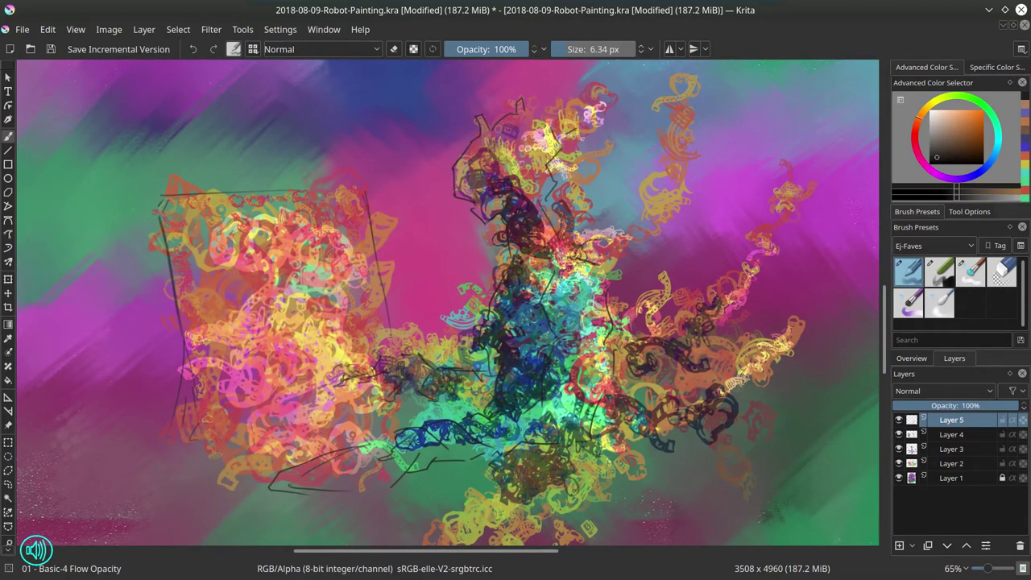
left_click_drag(602, 276, 642, 230)
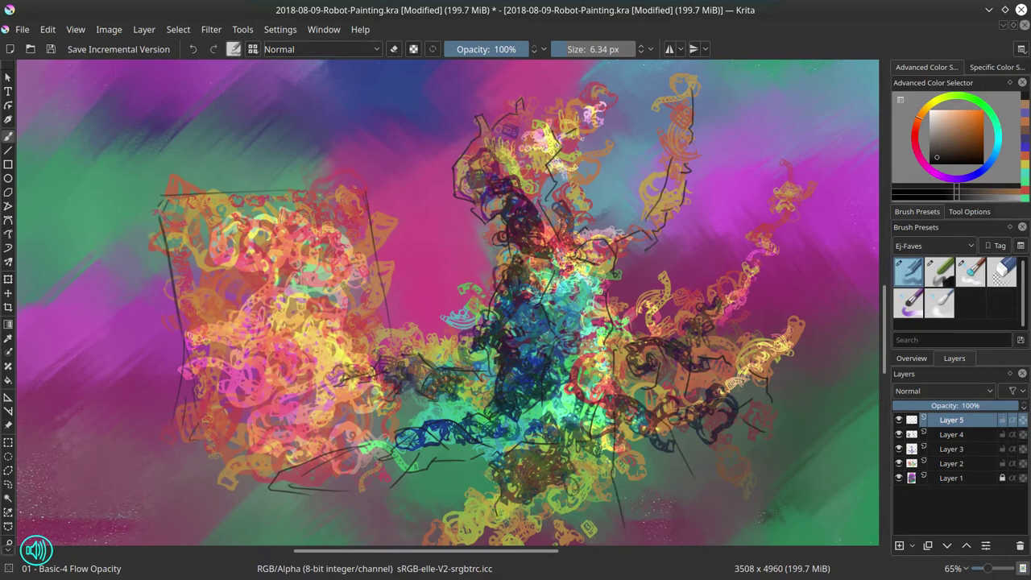
- Unlock Layer 1
left_click(1002, 477)
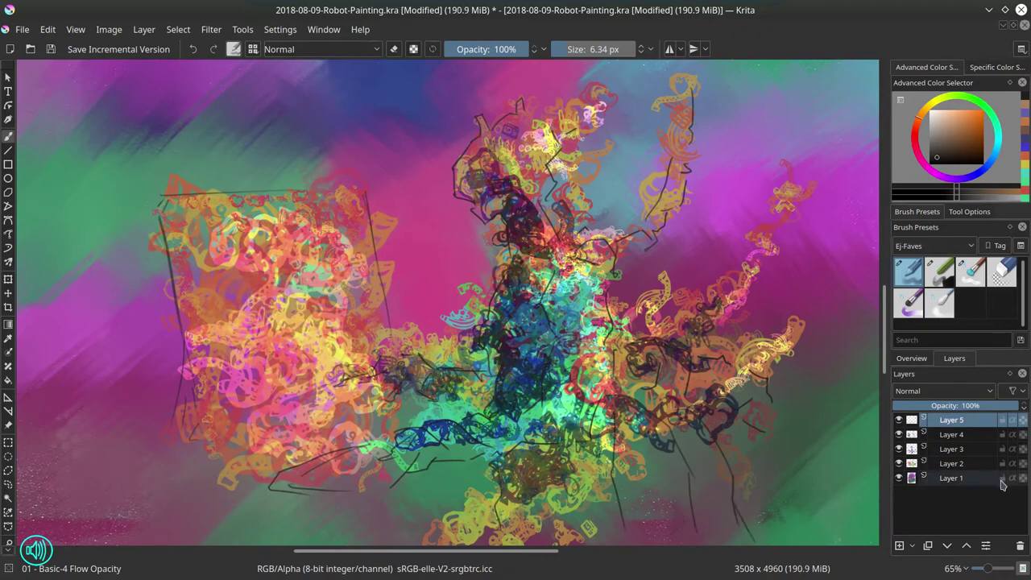
- Blend the lower-left background on Layer 1 with the 80.81 px Blender Textured Soft brush
left_click(955, 478)
left_click(970, 272)
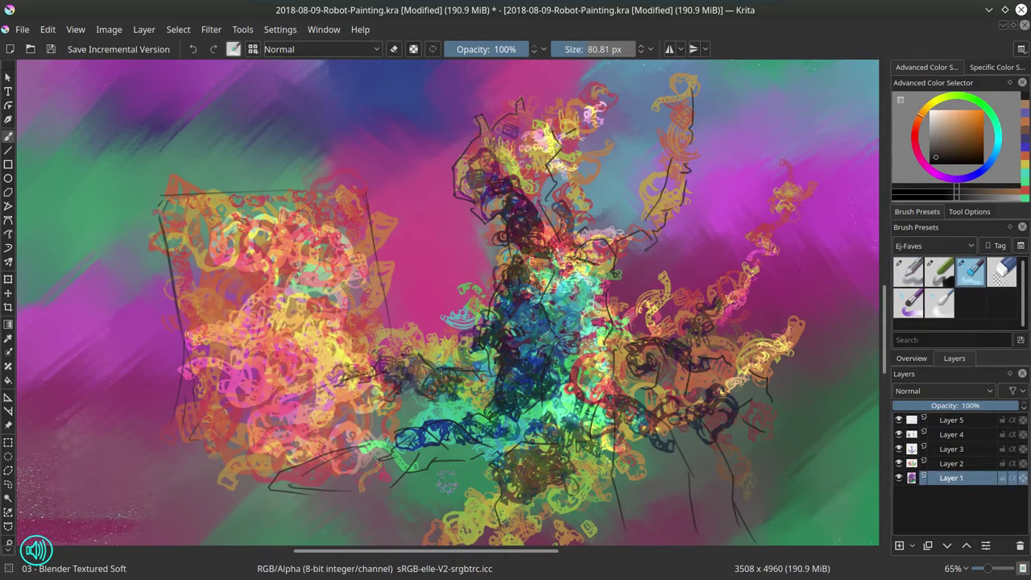
mouse_move(124, 522)
left_mouse_down()
mouse_move(60, 451)
mouse_move(98, 424)
left_mouse_up()
- Paint orange mecha-shape tentacles on Layer 2 behind the figure, using the Shapes Mecha preset from the Nature-Speed-Paint tag
left_click(958, 466)
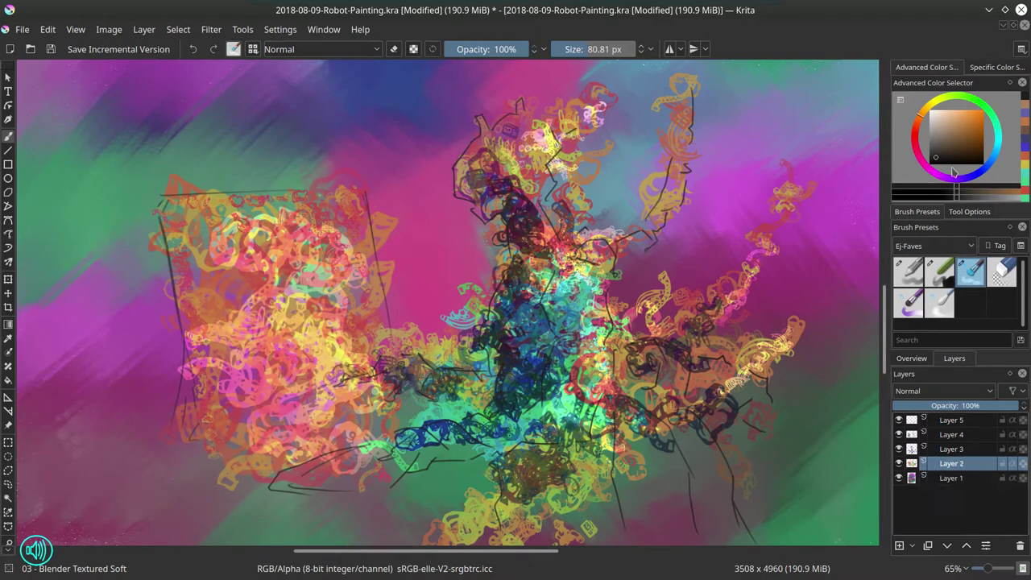
left_click(934, 246)
left_click(926, 343)
left_click(954, 268)
left_click(929, 268)
left_click(951, 136)
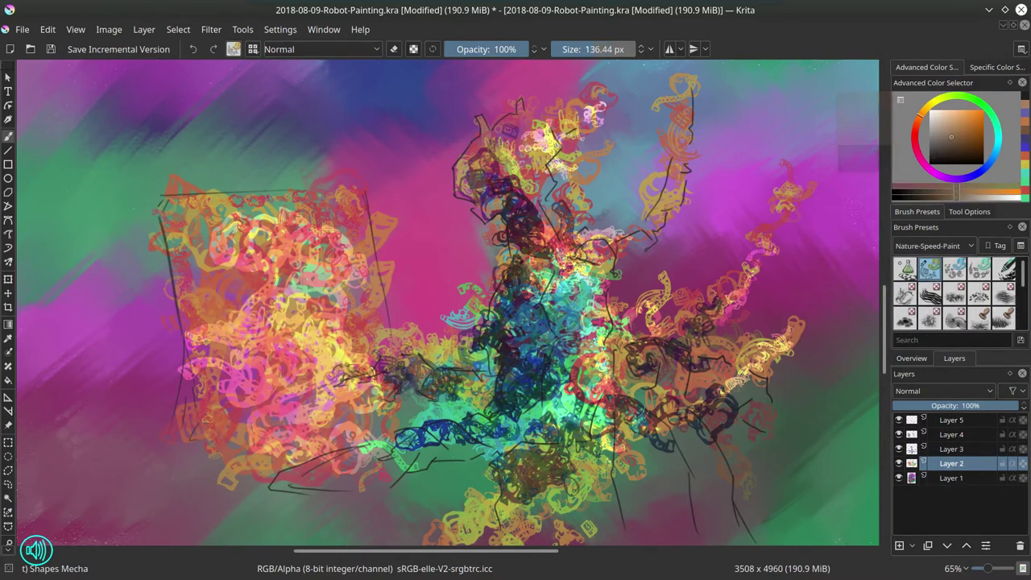
mouse_move(742, 401)
left_mouse_down()
mouse_move(797, 451)
mouse_move(765, 294)
mouse_move(805, 73)
left_mouse_up()
mouse_move(679, 307)
left_mouse_down()
mouse_move(596, 311)
mouse_move(648, 334)
left_mouse_up()
- Paint blue mecha shapes on the Multiply Layer 3 over the figure's rear limbs and lower body, with a 188.24 px brush
left_click(943, 452)
left_click(973, 175)
left_click_drag(628, 382, 715, 523)
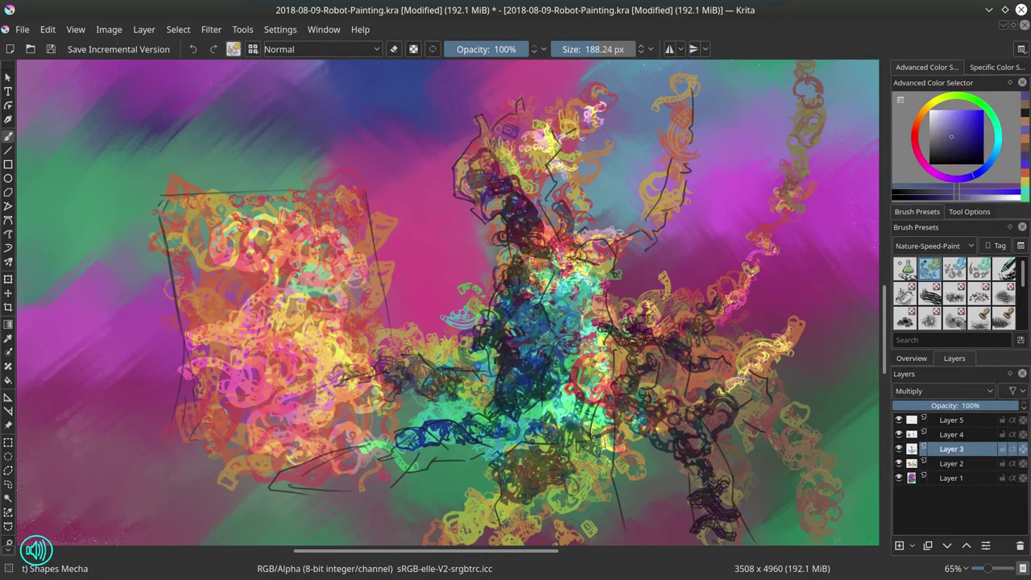
left_click_drag(582, 509, 525, 528)
- Paint blue mecha shapes on Layer 2 beneath the orange block and along its lower-left edge
left_click(942, 462)
left_click_drag(315, 493, 252, 507)
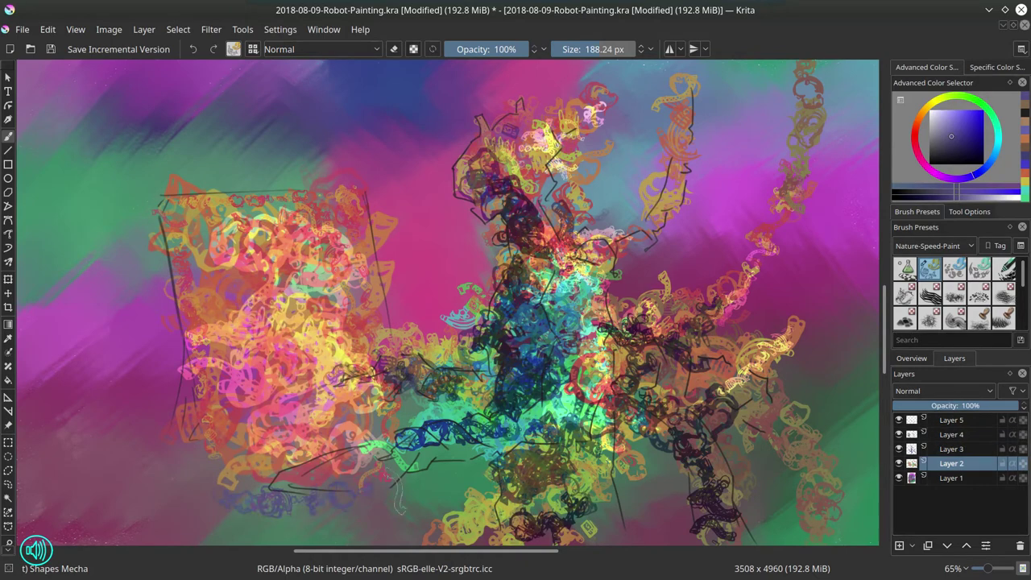
left_click_drag(318, 515, 262, 525)
left_click_drag(207, 435, 194, 519)
mouse_move(322, 495)
left_mouse_down()
mouse_move(261, 499)
mouse_move(189, 467)
mouse_move(197, 431)
left_mouse_up()
- Hide Layers 4, 3 and 2 and make Layer 1 active
left_click(898, 434)
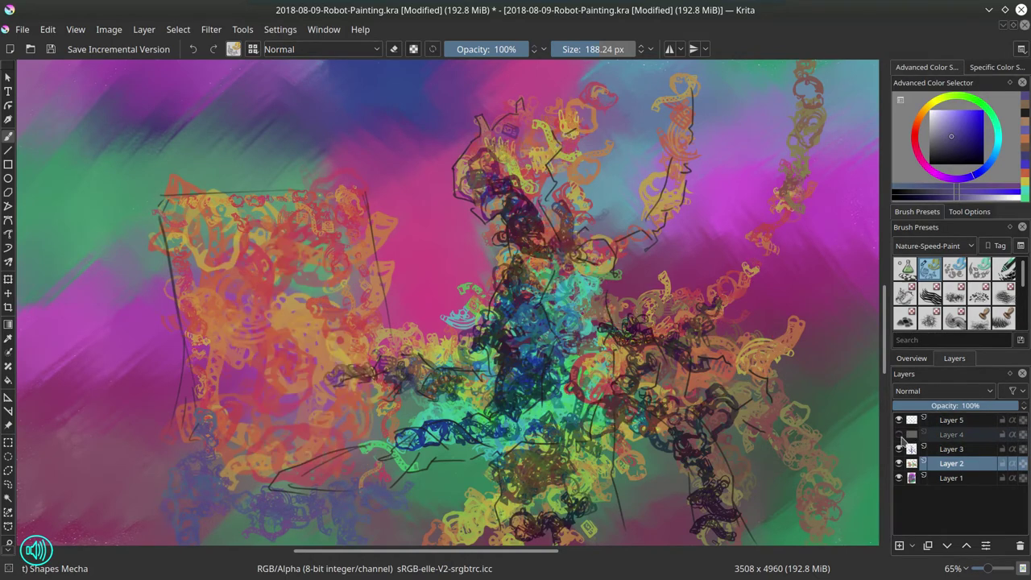
left_click(898, 449)
left_click(898, 463)
left_click(972, 478)
- Clear the stray selection and set the Polygonal Selection tool's action to add
left_click(8, 470)
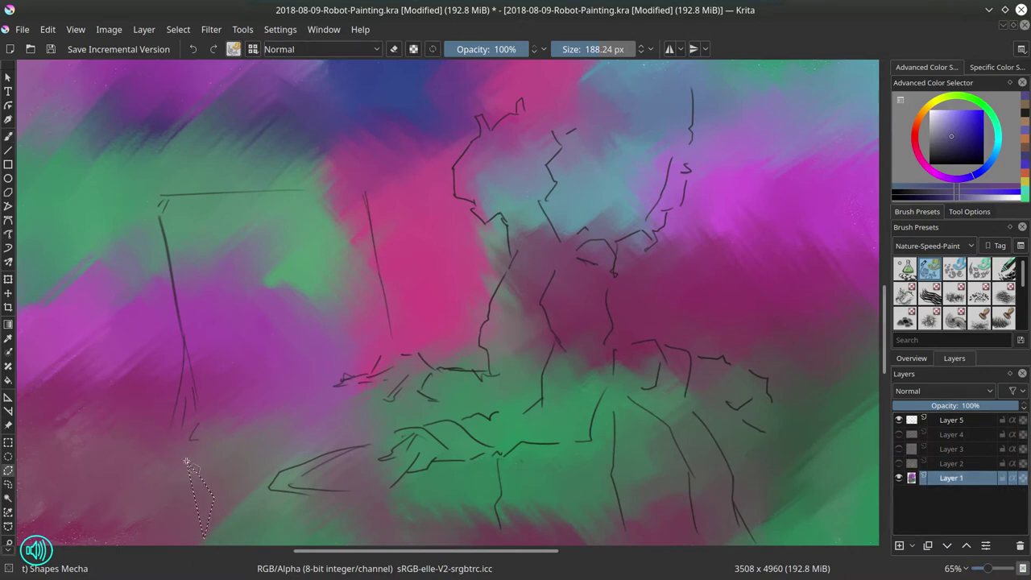
left_click(180, 31)
left_click(185, 64)
left_click(960, 212)
left_click(959, 275)
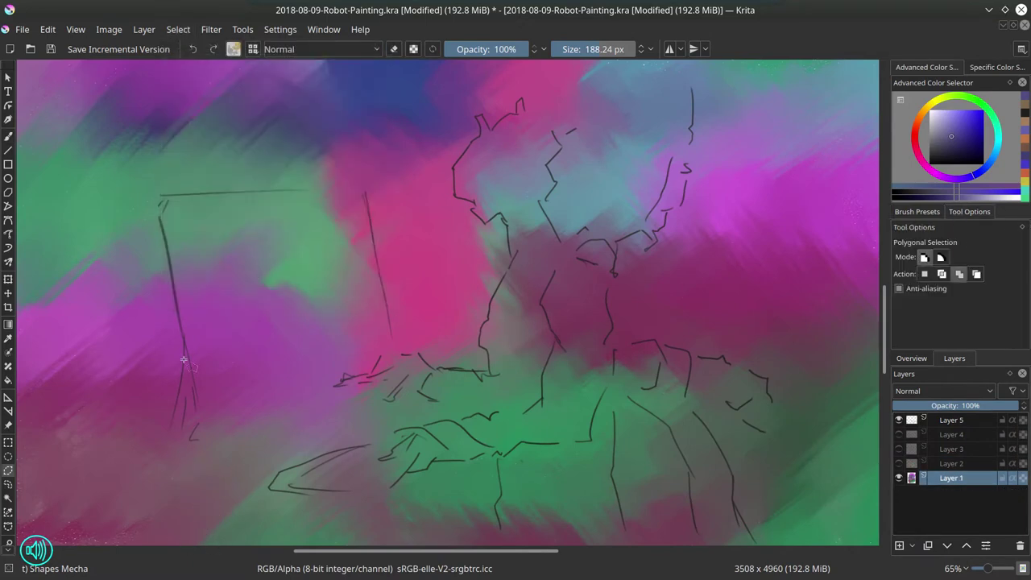
- Draw a polygonal selection around the block, the figure, its tentacles and its legs, following the sketched outlines
left_click(155, 550)
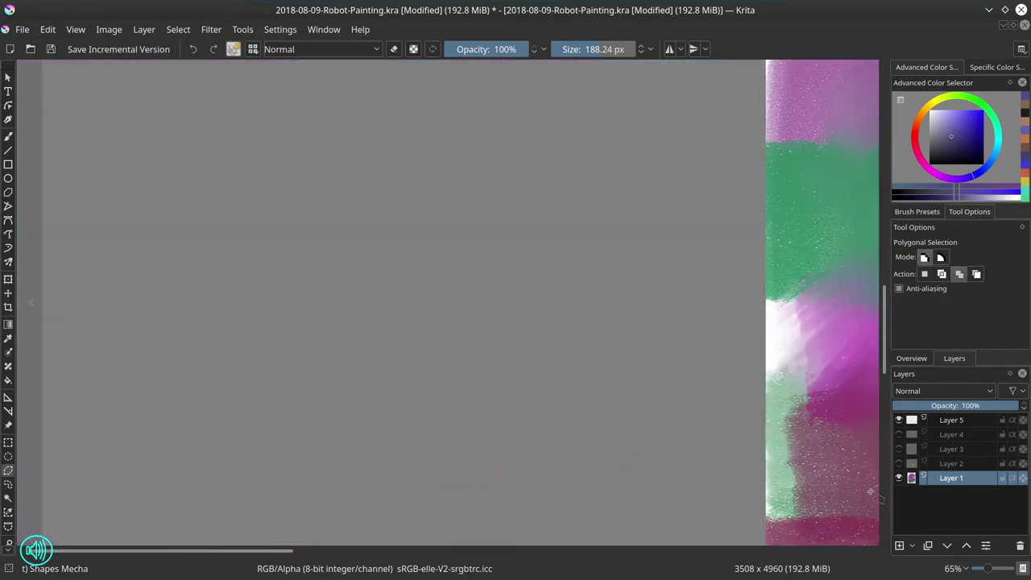
left_click_drag(276, 551, 492, 553)
scroll(427, 430, "down", 4)
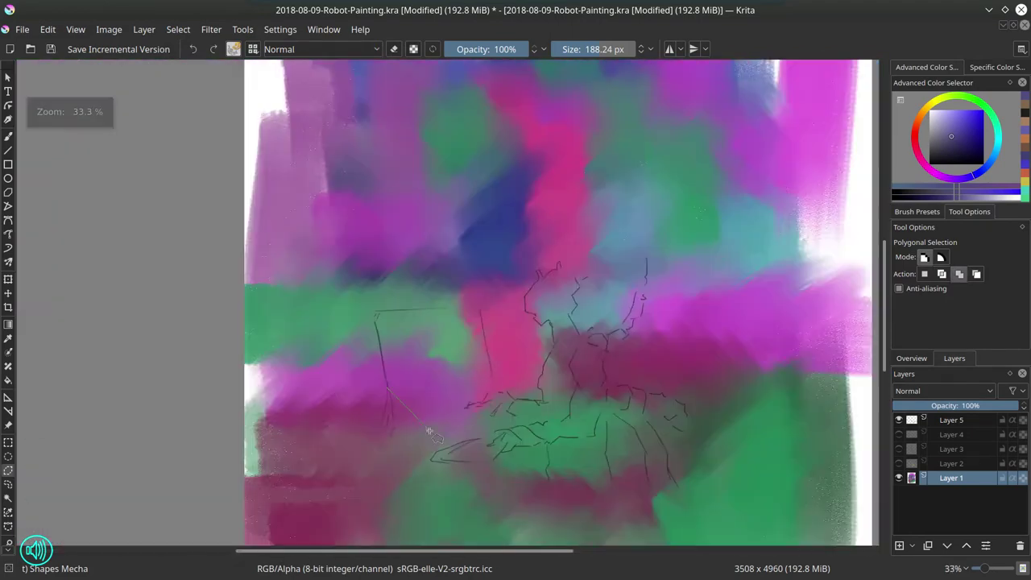
left_click(400, 454)
left_click(410, 461)
left_click(412, 516)
left_click(437, 516)
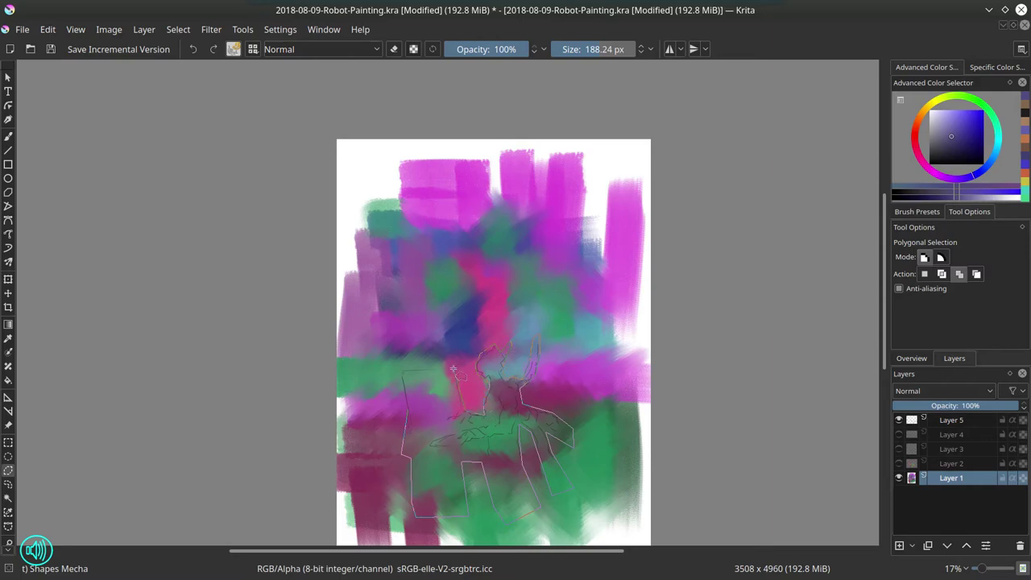
double_click(407, 409)
- Copy the selected background area of Layer 1 with sharp edges and paste it as a new layer
left_click(48, 29)
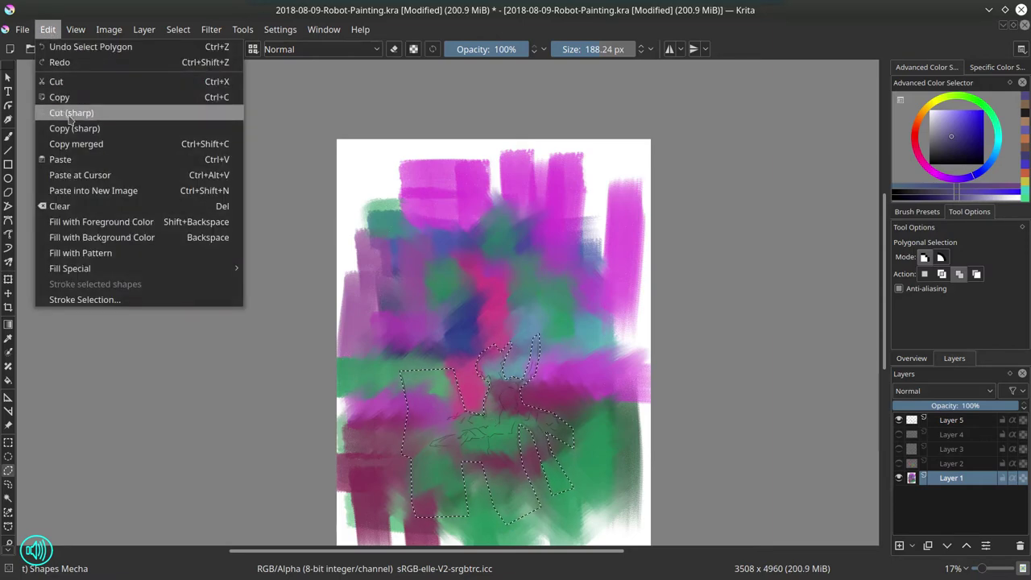
left_click(71, 128)
left_click(48, 29)
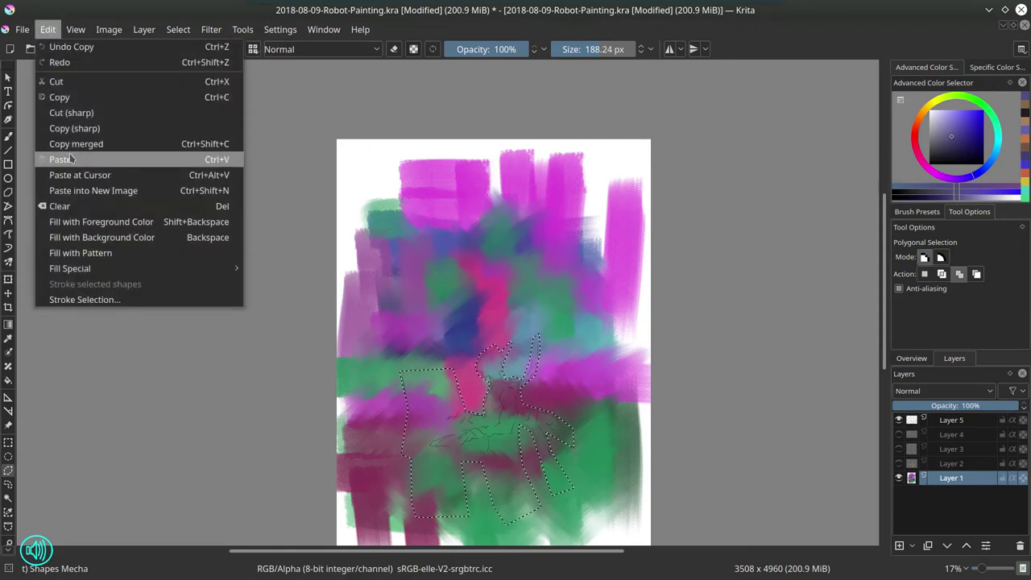
left_click(59, 160)
- Show Layers 2, 3 and 4 again and clear the selection
left_click(898, 464)
left_click(899, 449)
left_click(899, 435)
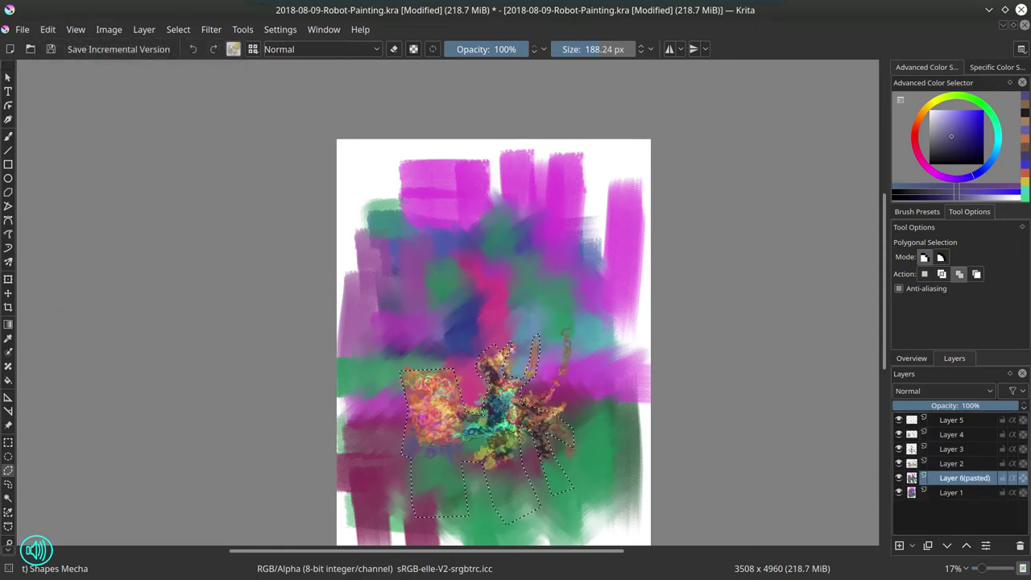
left_click(178, 32)
left_click(186, 63)
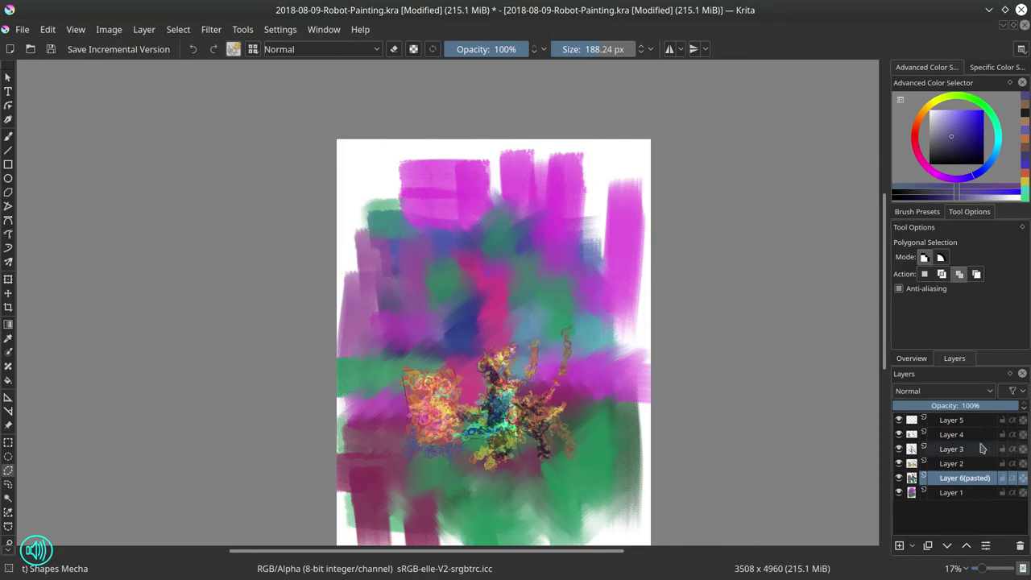
- Duplicate Layer 5 and hide the copy, with the freehand brush as the active tool
left_click(8, 135)
scroll(467, 418, "up", 5)
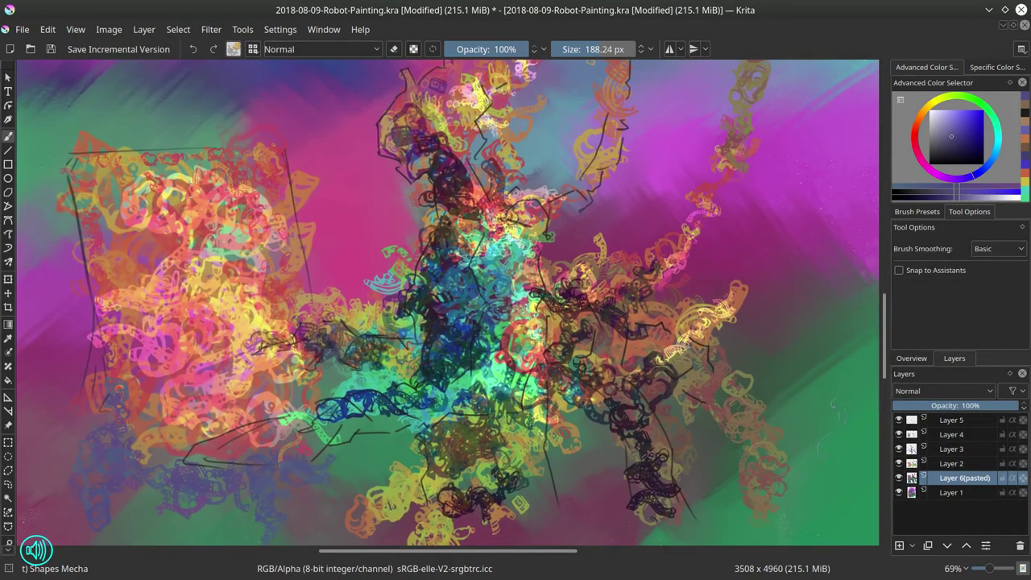
left_click(962, 434, "shift")
right_click(962, 434)
left_click(972, 479)
right_click(962, 419)
left_click(920, 218)
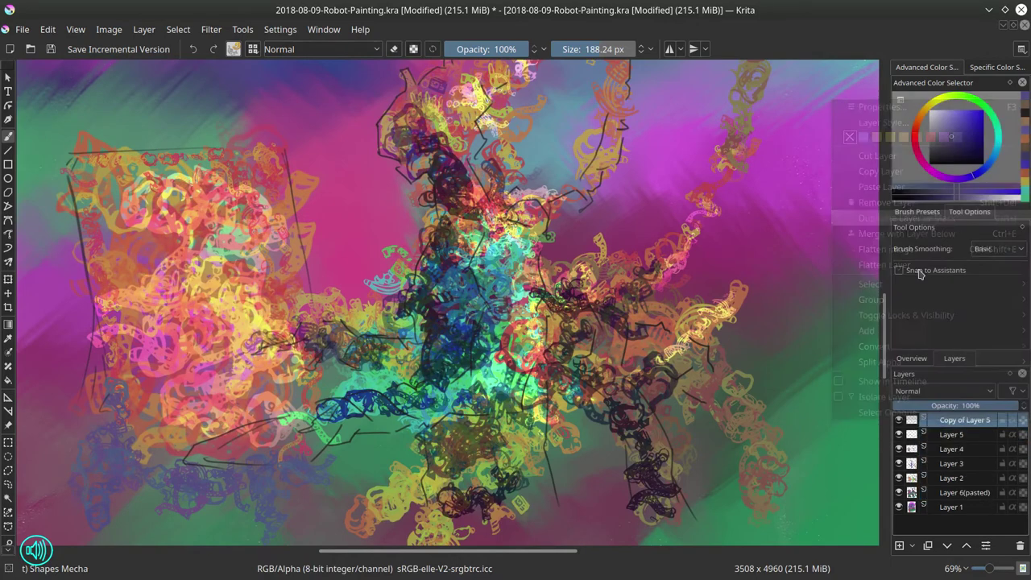
left_click(899, 419)
- Merge Layers 5 through 2 with the pasted layer and save the document
left_click(959, 435)
left_click(966, 492, "shift")
right_click(966, 492)
left_click(957, 415)
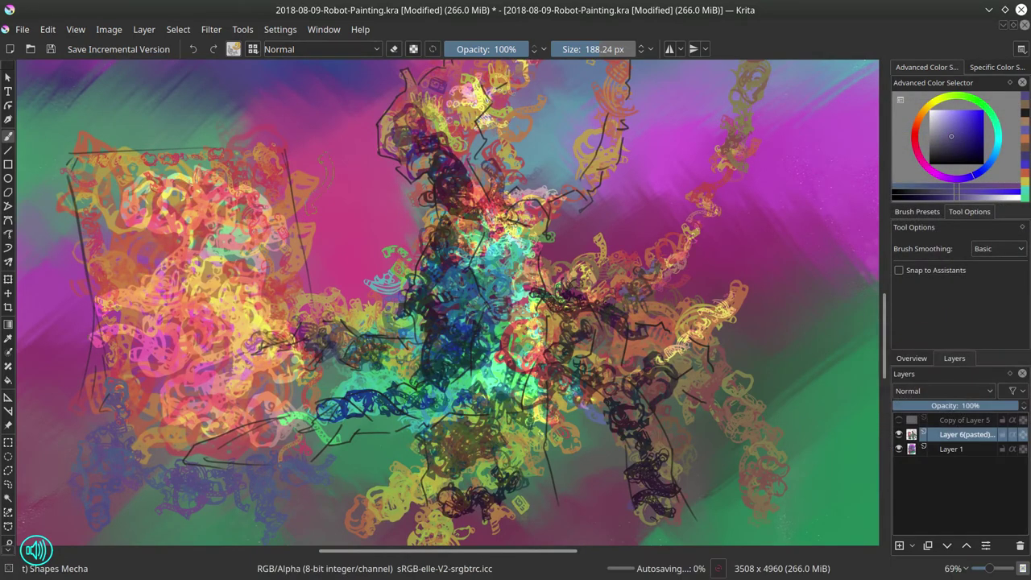
left_click(50, 50)
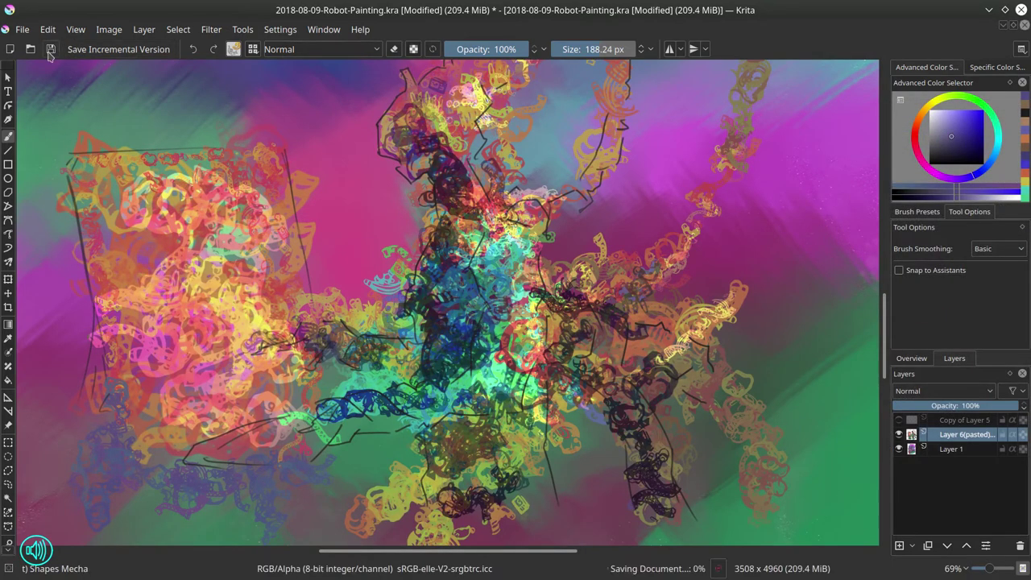
- Blend the figure's torso on the merged layer with the Blender Textured Soft brush from the Ej-Faves tag
left_click(921, 212)
left_click(930, 246)
left_click(919, 291)
left_click(970, 273)
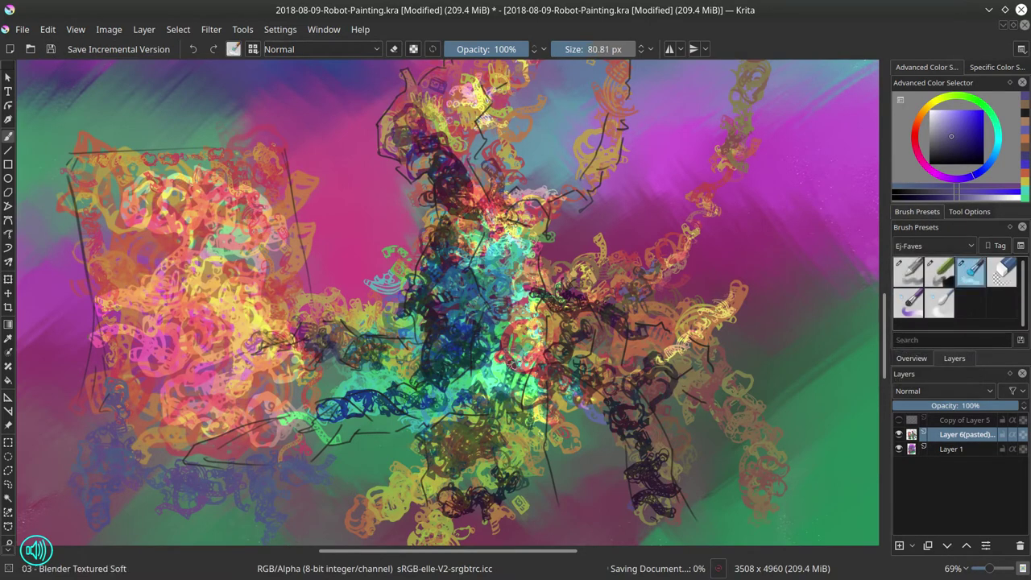
left_click_drag(430, 297, 427, 297)
left_click_drag(427, 286, 412, 306)
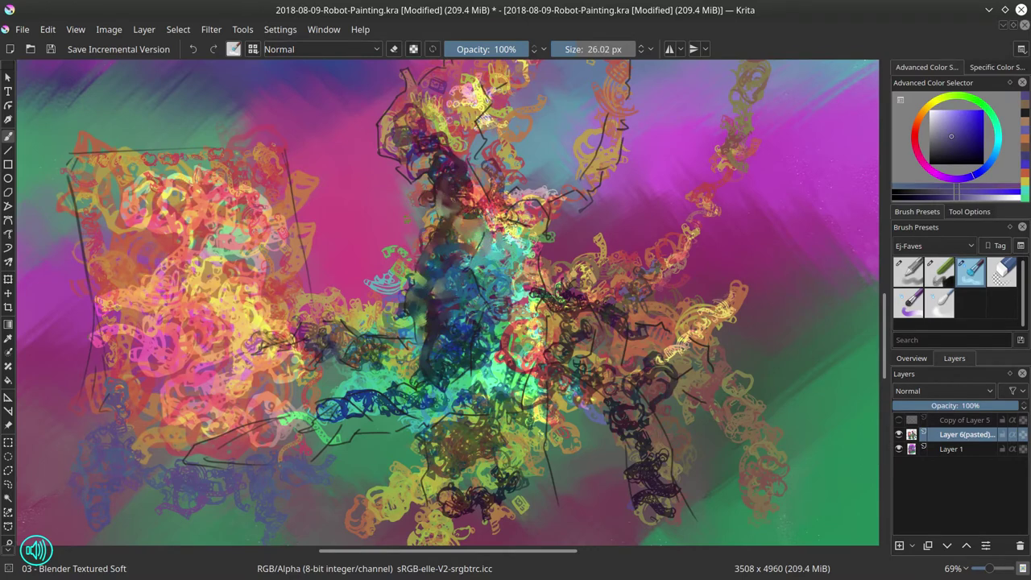
- Apply an HSV/HSL Adjustment to the merged layer with the hue set to -142
left_click(211, 30)
mouse_move(225, 66)
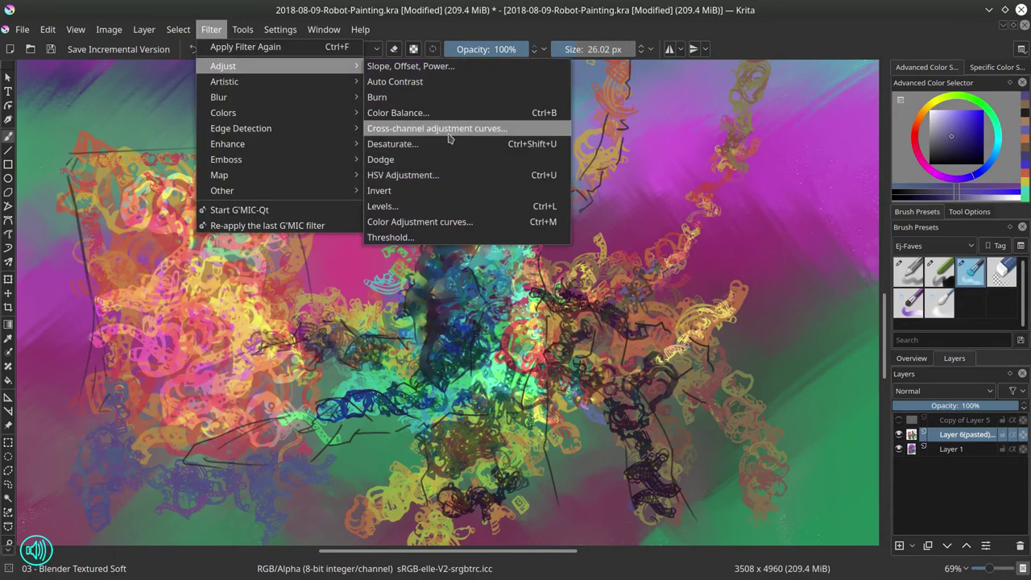
left_click(394, 172)
left_click_drag(883, 314, 821, 324)
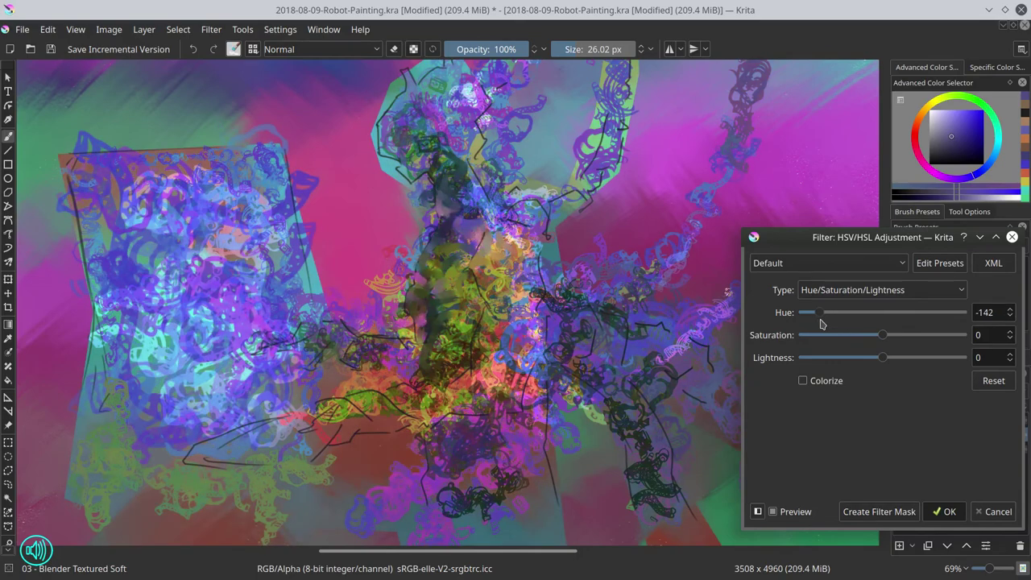
left_click(949, 512)
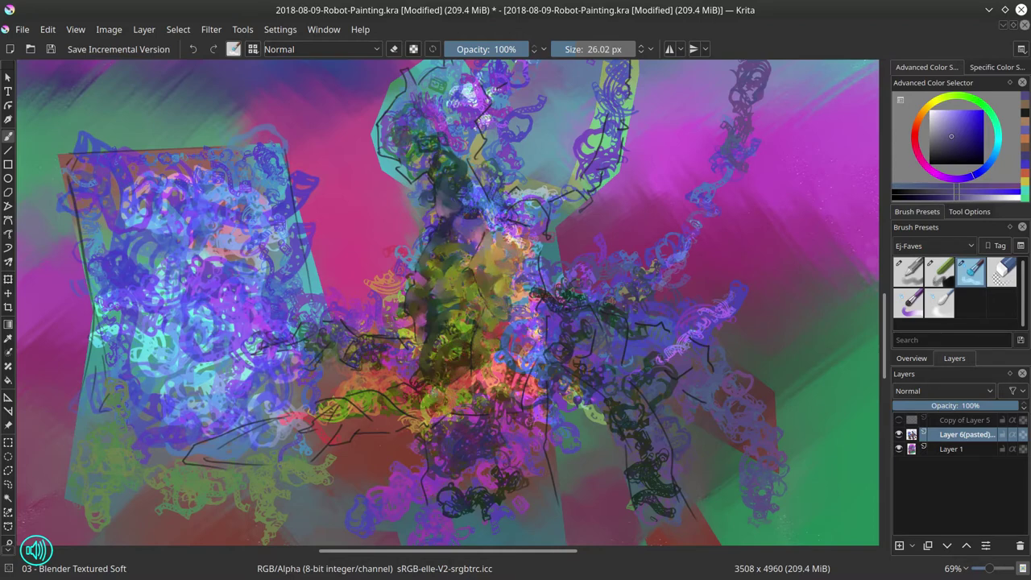
- Erase the shapes sticking out between the block and the figure and along the block's top edge with a 50 px Eraser Circle
left_click(1001, 273)
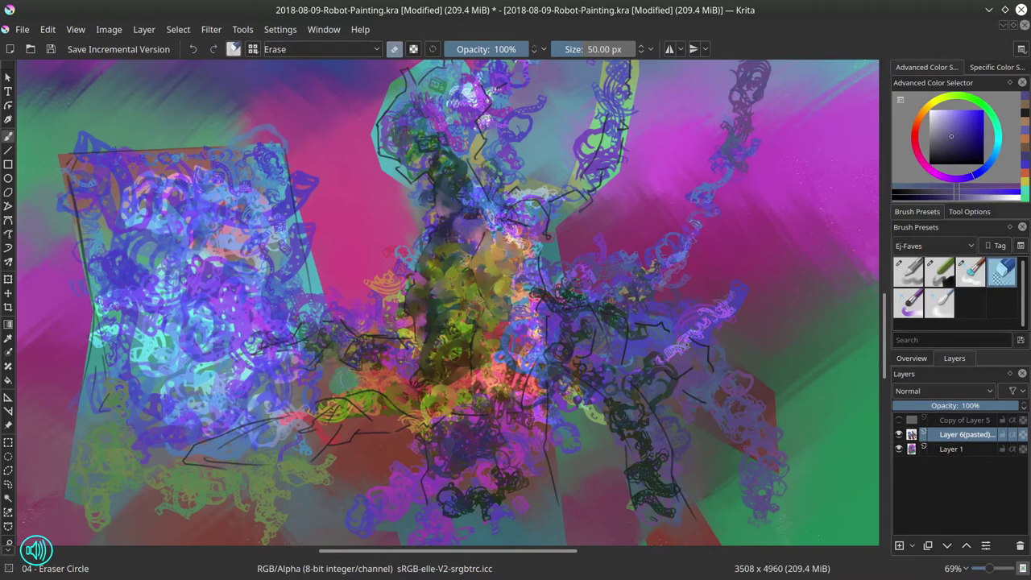
mouse_move(320, 252)
left_mouse_down()
mouse_move(354, 315)
mouse_move(400, 332)
mouse_move(373, 292)
mouse_move(402, 280)
mouse_move(425, 198)
mouse_move(390, 173)
left_mouse_up()
left_click_drag(302, 178, 318, 280)
mouse_move(77, 146)
left_mouse_down()
mouse_move(165, 150)
mouse_move(294, 127)
left_mouse_up()
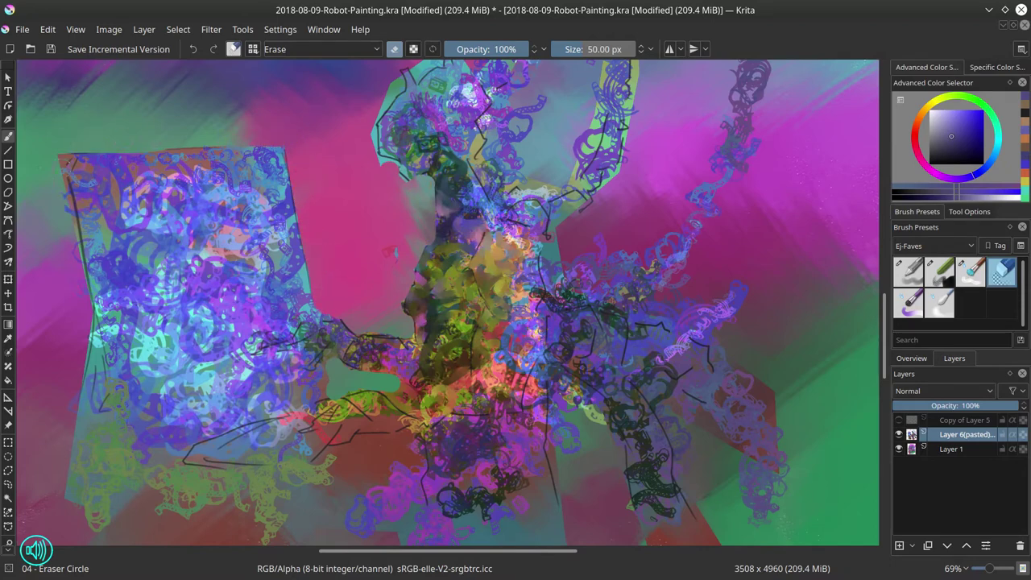
- Erase along the block's left edge and the strands hanging below its lower-left corner
left_click_drag(62, 166, 72, 219)
key("[")
left_click_drag(99, 379, 85, 520)
mouse_move(111, 446)
left_mouse_down()
mouse_move(101, 525)
mouse_move(115, 517)
left_mouse_up()
left_click_drag(135, 459, 118, 534)
left_click_drag(186, 497, 224, 497)
- Blend the shapes below the block and its narrow left leg with the Blender Textured Soft brush
left_click(971, 274)
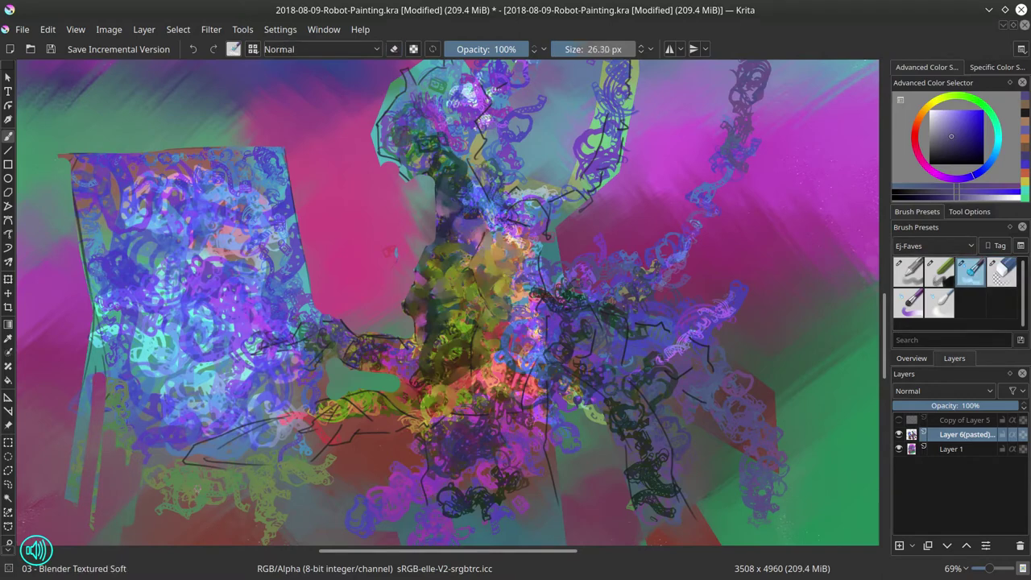
left_click_drag(200, 514, 325, 474)
left_click_drag(95, 332, 78, 498)
left_click_drag(95, 319, 100, 380)
- Erase the shapes beneath the block and in front of the figure's legs with the Eraser Circle brush
left_click(1001, 273)
mouse_move(107, 456)
left_mouse_down()
mouse_move(78, 439)
mouse_move(132, 524)
mouse_move(263, 545)
left_mouse_up()
left_click_drag(431, 489, 438, 340)
- Hide Layer 1 and erase the leftover color patch under the block with an 86.57 px eraser
left_click(898, 449)
left_click_drag(188, 367, 301, 431)
mouse_move(360, 382)
left_mouse_down()
mouse_move(373, 432)
mouse_move(360, 368)
mouse_move(372, 340)
mouse_move(380, 372)
left_mouse_up()
mouse_move(443, 191)
left_mouse_down()
mouse_move(445, 210)
mouse_move(446, 193)
left_mouse_up()
left_click_drag(335, 395, 350, 395)
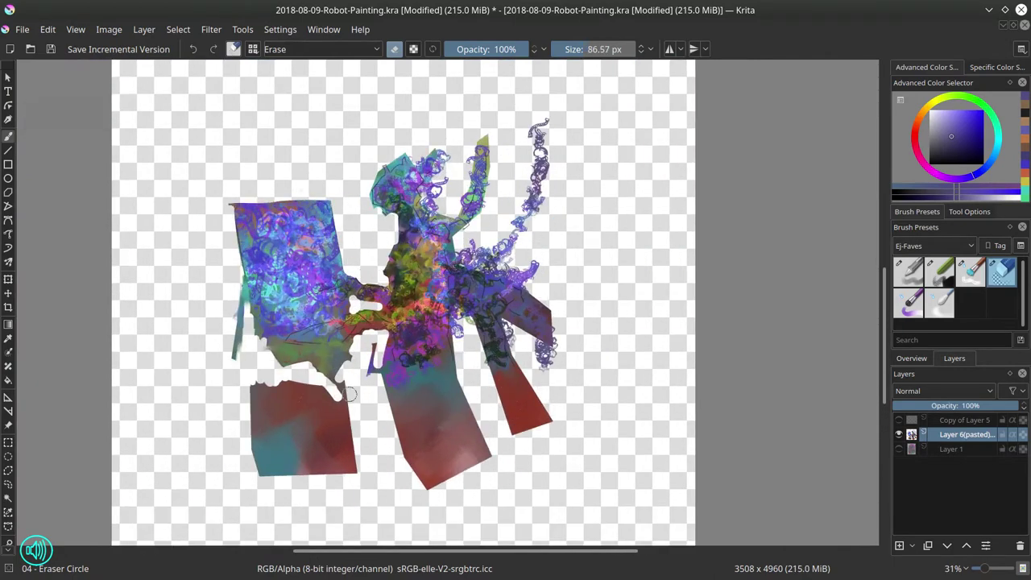
mouse_move(259, 365)
left_mouse_down()
mouse_move(371, 365)
mouse_move(348, 445)
left_mouse_up()
mouse_move(330, 371)
left_mouse_down()
mouse_move(351, 359)
mouse_move(334, 386)
mouse_move(322, 378)
mouse_move(317, 514)
mouse_move(314, 481)
mouse_move(253, 454)
left_mouse_up()
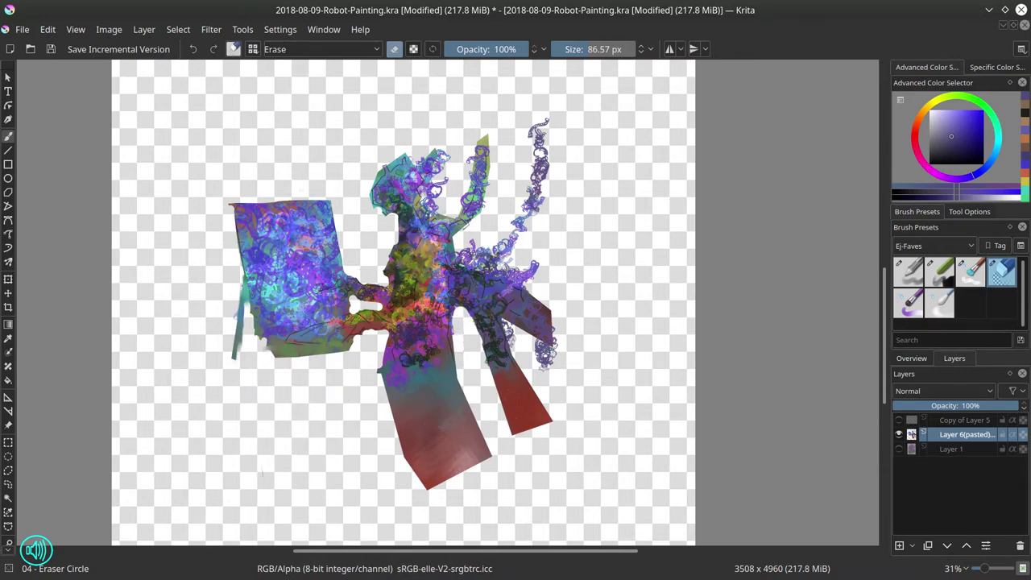
- Erase all the tentacles and limbs behind the figure's back with a larger eraser, up to 151.44 px
key("bracketleft")
left_click_drag(512, 342, 511, 342)
left_click_drag(455, 205, 462, 314)
left_click_drag(489, 289, 528, 290)
mouse_move(488, 251)
left_mouse_down()
mouse_move(489, 331)
mouse_move(476, 153)
left_mouse_up()
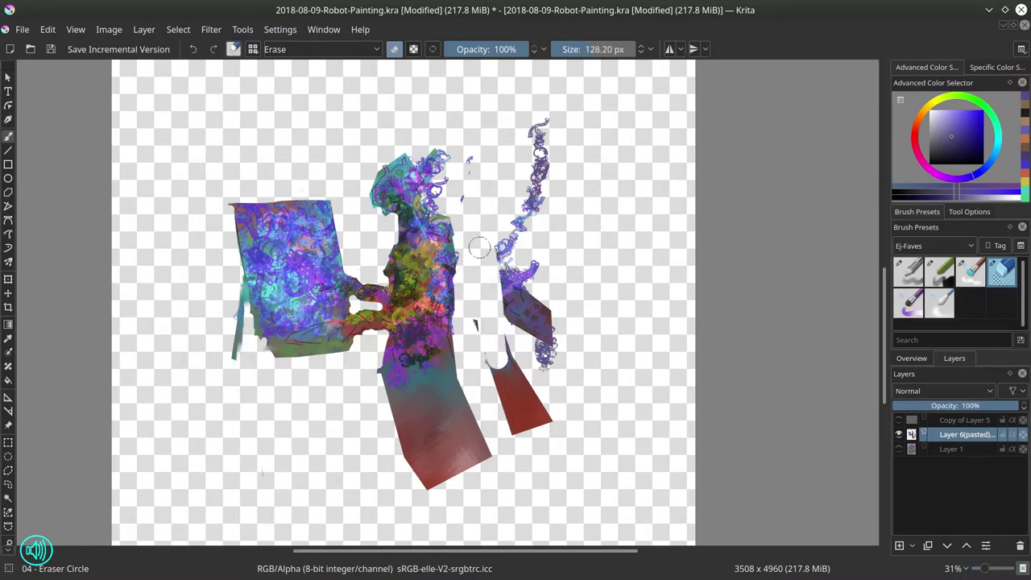
key("bracketright")
mouse_move(538, 153)
left_mouse_down()
mouse_move(547, 106)
mouse_move(524, 335)
mouse_move(541, 409)
mouse_move(490, 285)
mouse_move(524, 449)
mouse_move(497, 323)
mouse_move(690, 470)
left_mouse_up()
- Show Layer 1 again and trim the figure's shoulder and the back of its neck with a 42.96 px eraser
scroll(508, 368, "up", 2)
left_click(899, 448)
scroll(627, 333, "up", 1)
scroll(626, 333, "down", 1)
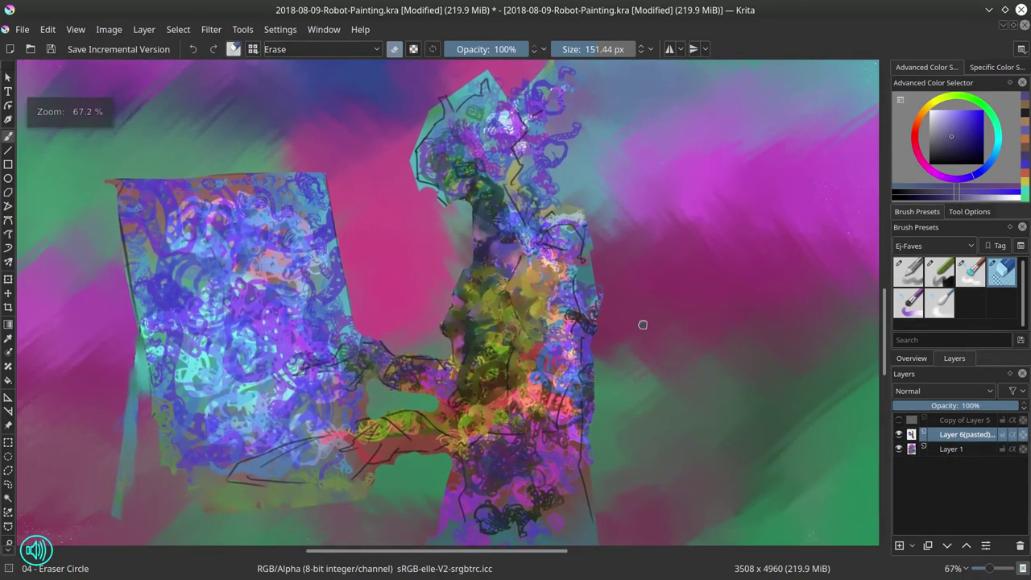
key("bracketleft")
key("bracketleft")
key("bracketleft")
key("bracketleft")
key("bracketleft")
key("bracketleft")
left_click_drag(597, 247, 561, 204)
key("bracketleft")
mouse_move(540, 162)
left_mouse_down()
mouse_move(527, 181)
mouse_move(565, 179)
mouse_move(545, 172)
mouse_move(531, 208)
mouse_move(572, 207)
left_mouse_up()
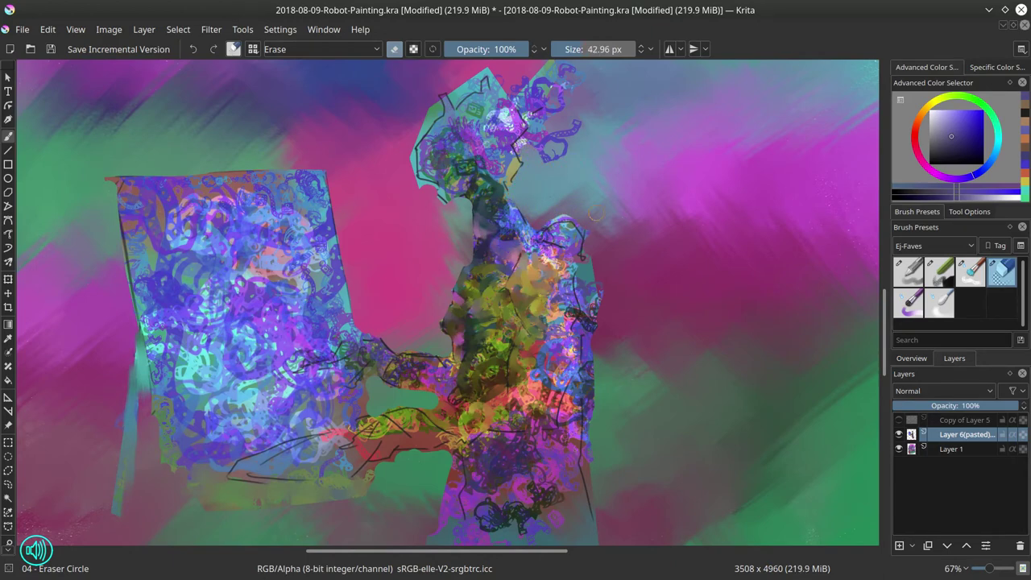
- Erase stray color along the front of the figure's leg, its lower back and the contour of its head
mouse_move(451, 457)
left_mouse_down()
mouse_move(455, 485)
mouse_move(439, 517)
left_mouse_up()
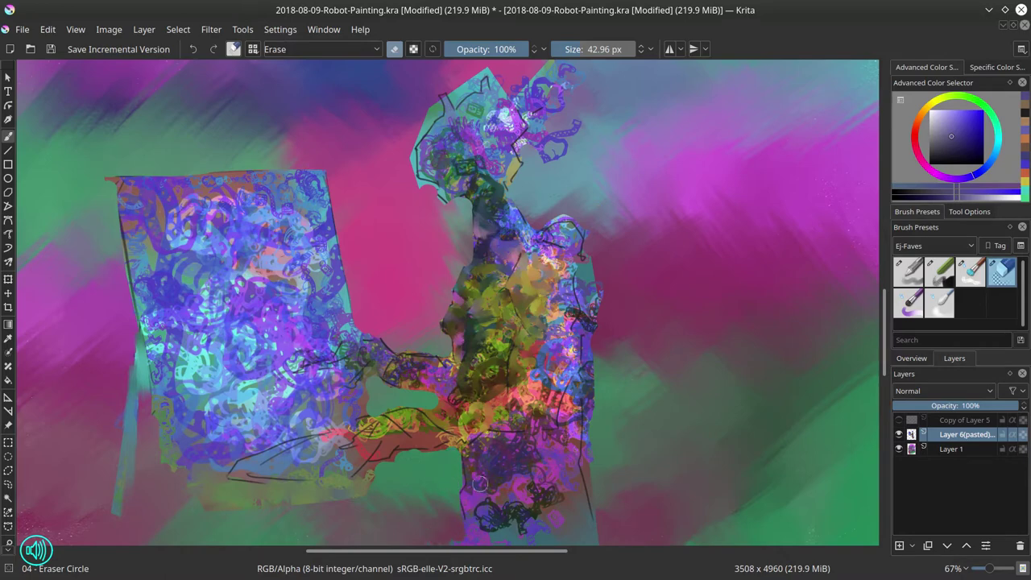
left_click_drag(588, 462, 591, 434)
mouse_move(412, 177)
left_mouse_down()
mouse_move(431, 98)
mouse_move(474, 77)
left_mouse_up()
left_click_drag(535, 146, 526, 198)
left_click_drag(465, 129, 480, 111)
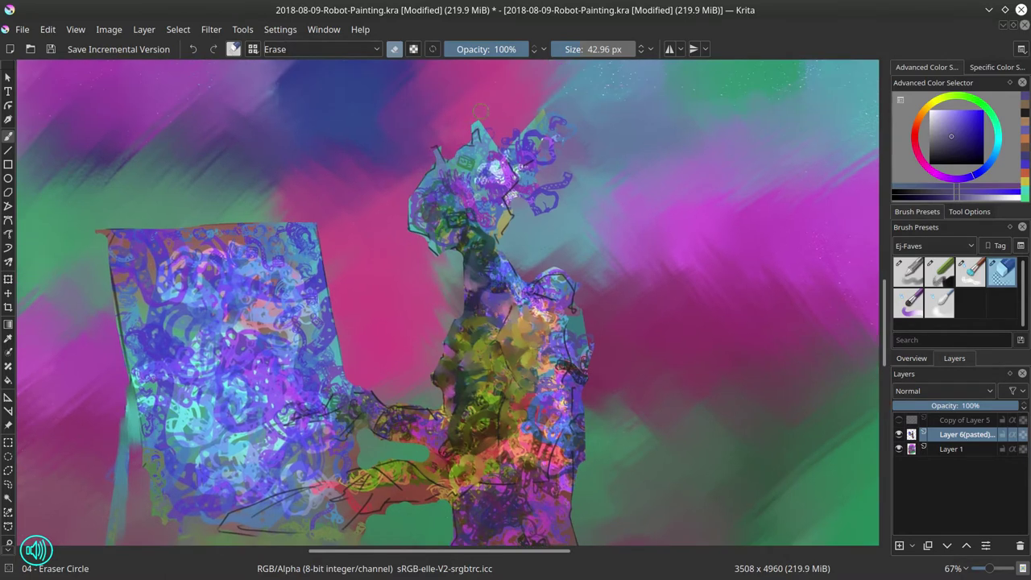
- Lock Layer 1 and make the pasted Layer 6 active with the Blender Textured Soft brush
left_click(959, 448)
left_click(971, 273)
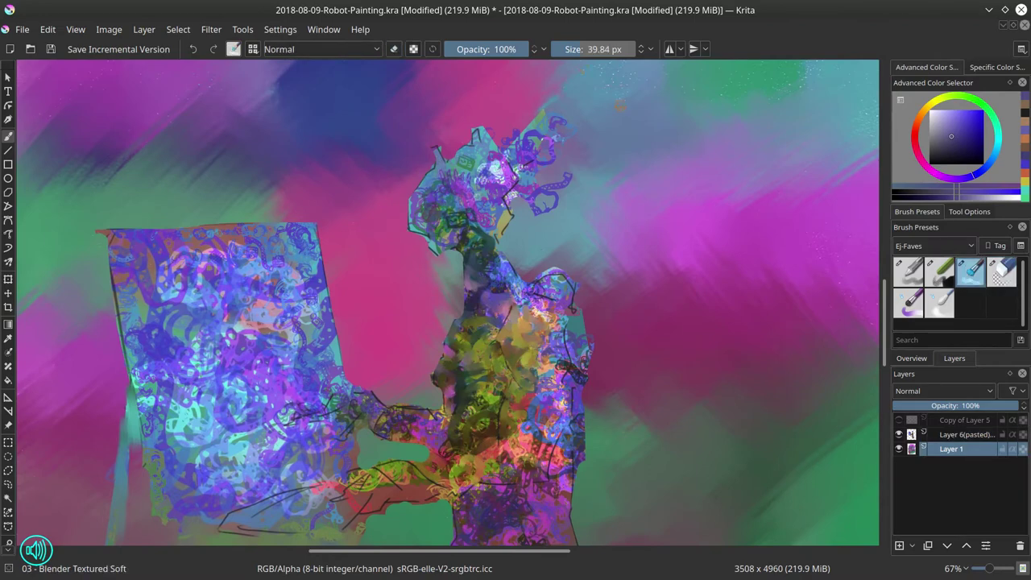
left_click(1002, 449)
left_click(977, 435)
left_click_drag(590, 412, 610, 374)
scroll(611, 374, "down", 1)
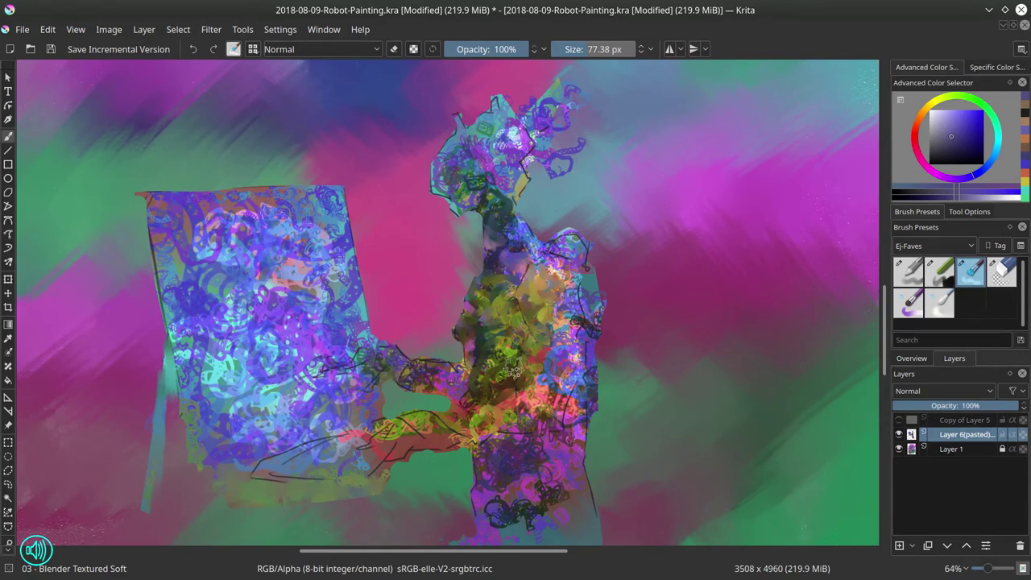
- Blend the lines and texture on the far arm, the near forearm and the palette with a small blender brush, about 26 px
key("bracketleft")
key("bracketleft")
key("bracketleft")
key("bracketleft")
key("bracketleft")
mouse_move(368, 356)
left_mouse_down()
mouse_move(324, 374)
mouse_move(376, 374)
mouse_move(394, 352)
left_mouse_up()
key("bracketleft")
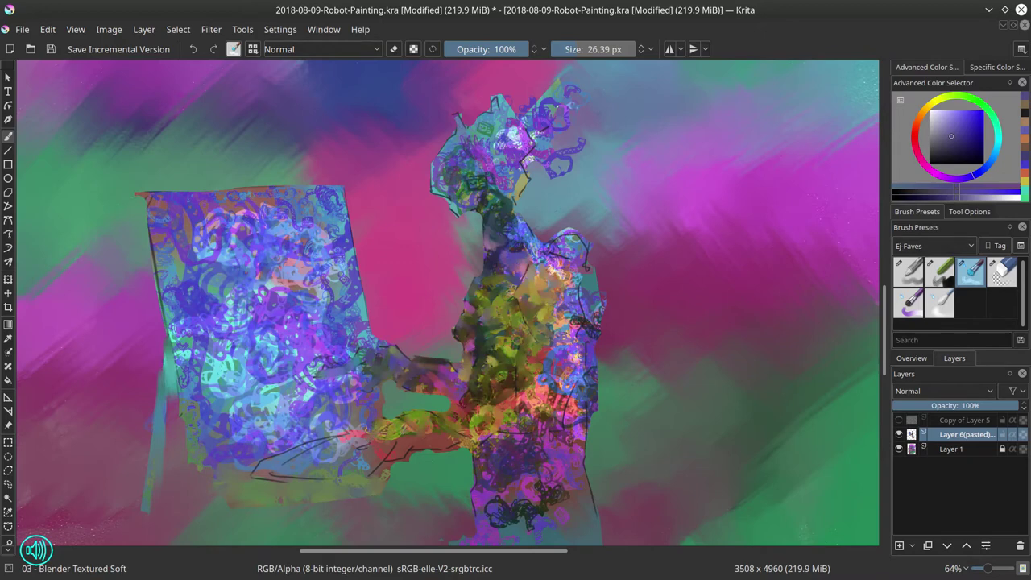
left_click_drag(409, 456, 454, 448)
mouse_move(325, 461)
left_mouse_down()
mouse_move(366, 461)
mouse_move(385, 446)
mouse_move(301, 455)
left_mouse_up()
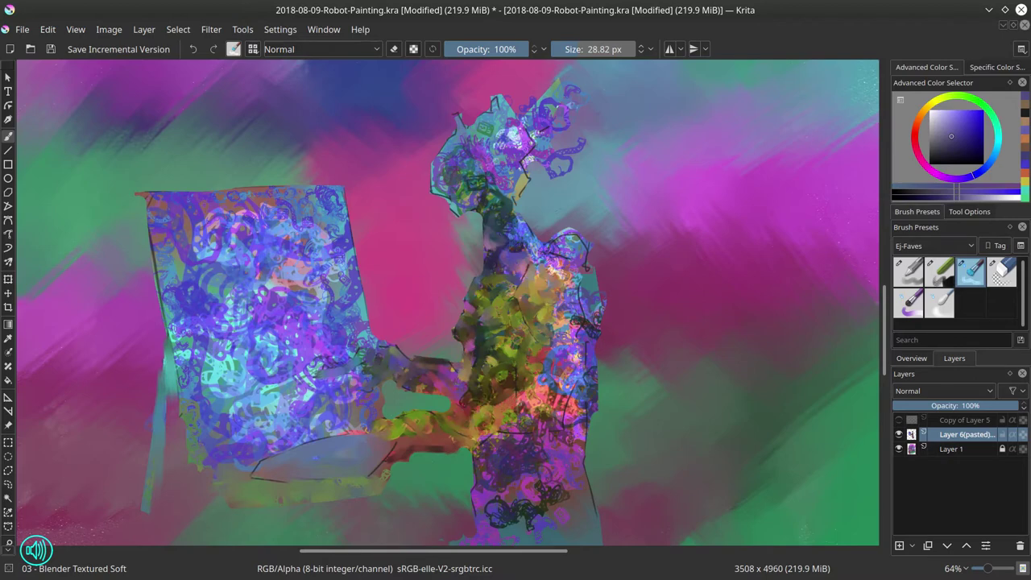
- Blend the figure's lower torso at 35.02 px, then soften the shoulder, neck and head at 30.12 px
key("bracketright")
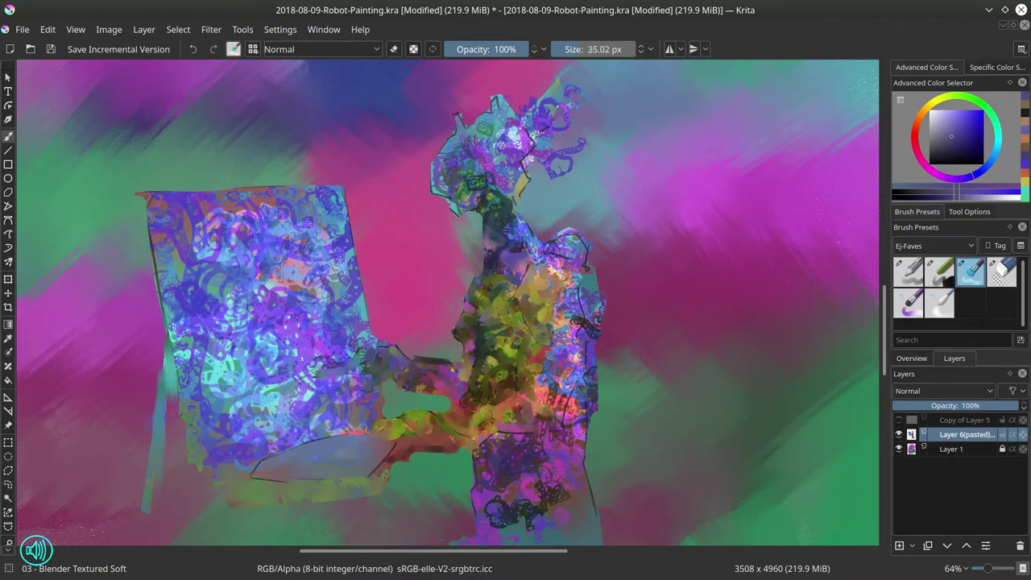
left_click_drag(570, 374, 559, 403)
mouse_move(553, 387)
left_mouse_down()
mouse_move(540, 361)
mouse_move(547, 399)
left_mouse_up()
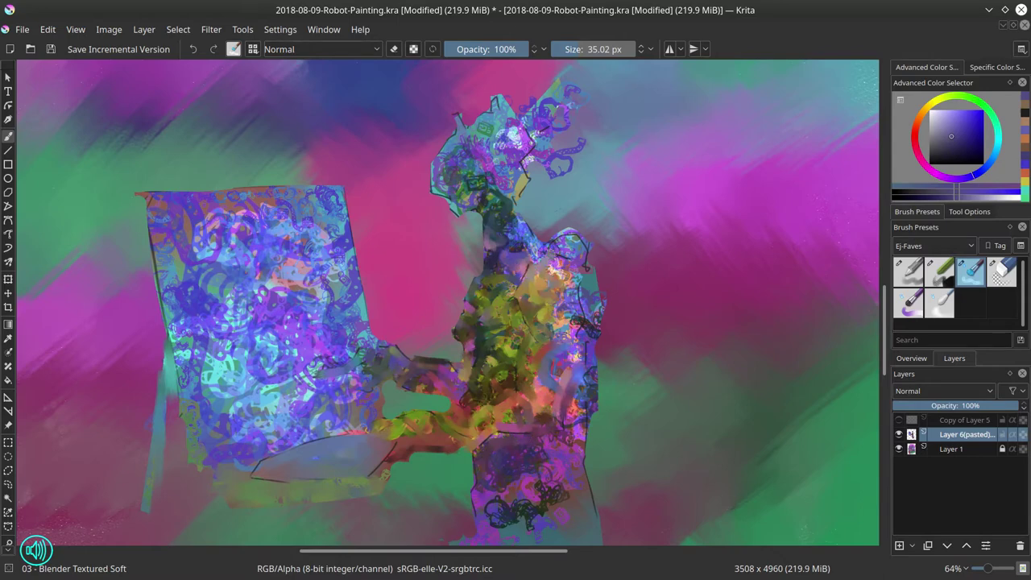
key("bracketleft")
mouse_move(520, 229)
left_mouse_down()
mouse_move(518, 245)
mouse_move(492, 196)
mouse_move(491, 216)
mouse_move(455, 207)
left_mouse_up()
mouse_move(447, 171)
left_mouse_down()
mouse_move(478, 186)
mouse_move(468, 121)
mouse_move(486, 115)
mouse_move(521, 133)
left_mouse_up()
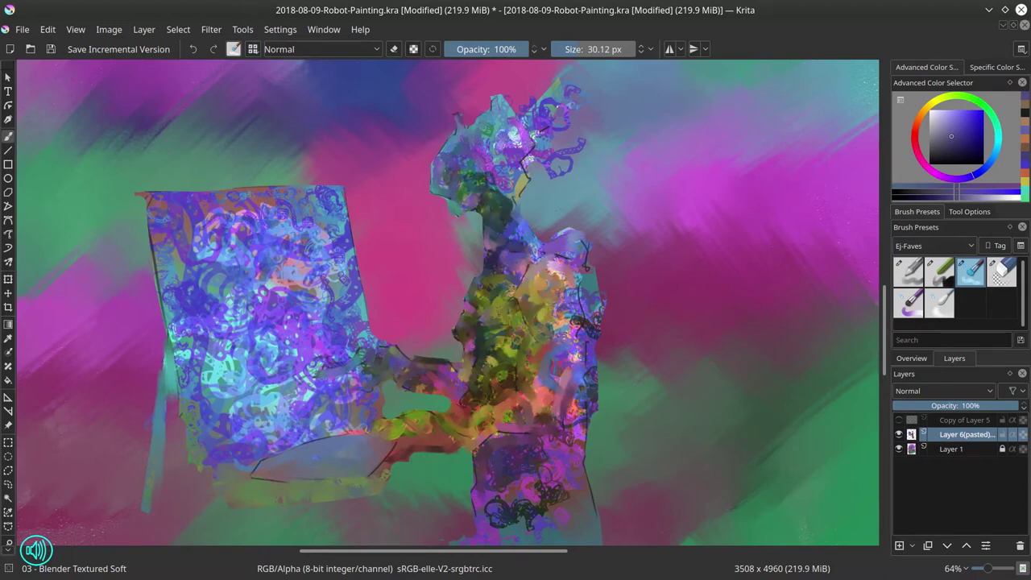
- Ink dark mechanical panel lines on the figure's face and upper head with the Basic-4 Flow Opacity brush at 7.99 px
left_click(908, 271)
scroll(515, 342, "up", 3)
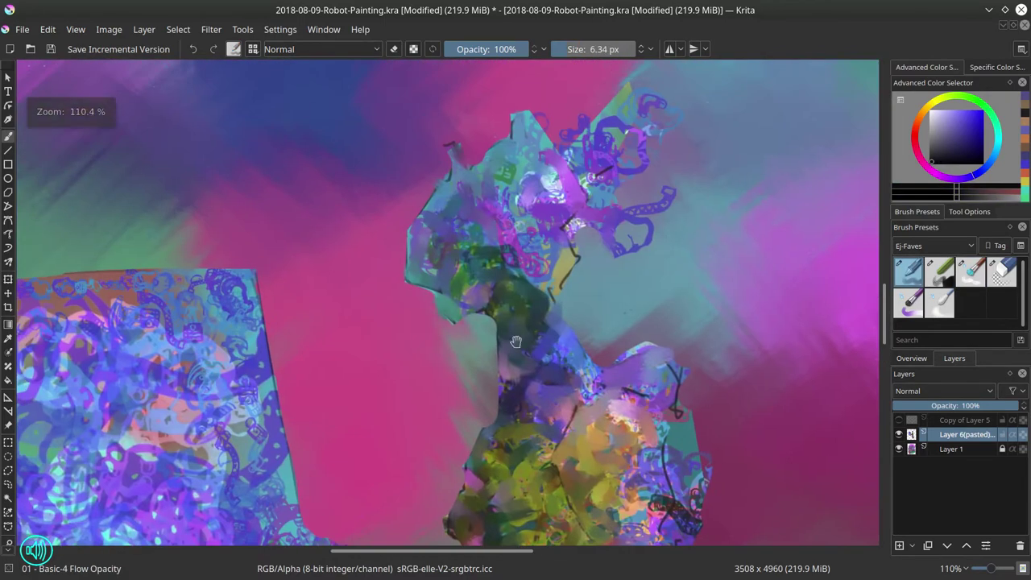
left_click_drag(490, 274, 488, 274)
mouse_move(409, 280)
left_mouse_down()
mouse_move(437, 281)
mouse_move(442, 260)
mouse_move(433, 299)
left_mouse_up()
mouse_move(440, 215)
left_mouse_down()
mouse_move(457, 262)
mouse_move(433, 321)
mouse_move(471, 311)
mouse_move(493, 282)
mouse_move(474, 259)
mouse_move(502, 275)
mouse_move(463, 224)
mouse_move(482, 226)
mouse_move(421, 211)
left_mouse_up()
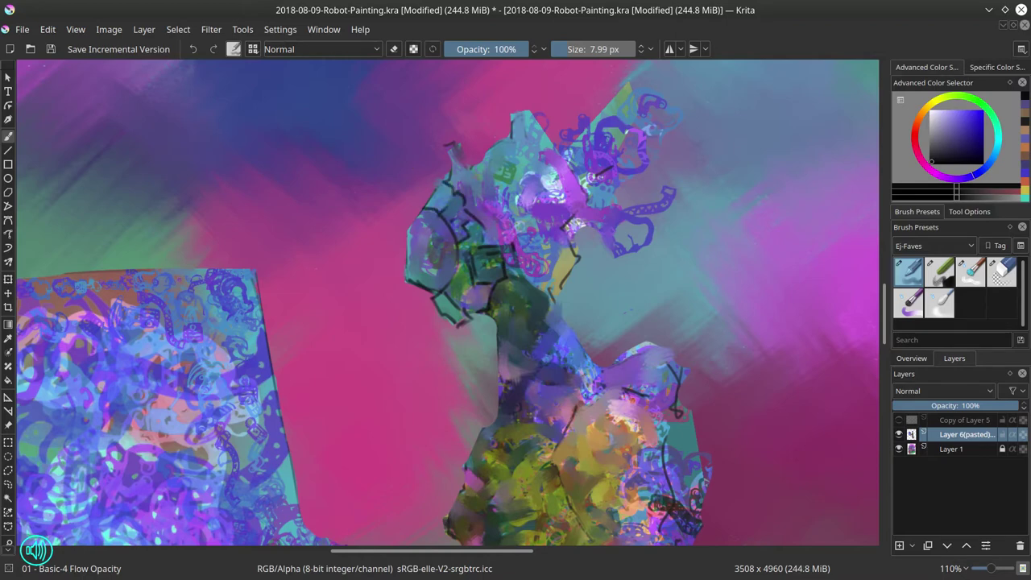
left_click_drag(462, 180, 474, 202)
mouse_move(483, 207)
left_mouse_down()
mouse_move(479, 184)
mouse_move(517, 167)
left_mouse_up()
- Outline the neck and draw segmented plates and collar lines where it joins the chest and shoulder
mouse_move(486, 315)
left_mouse_down()
mouse_move(505, 369)
mouse_move(528, 369)
left_mouse_up()
mouse_move(527, 369)
left_mouse_down()
mouse_move(507, 384)
mouse_move(501, 357)
left_mouse_up()
left_click_drag(526, 354, 547, 299)
left_click_drag(528, 285, 514, 278)
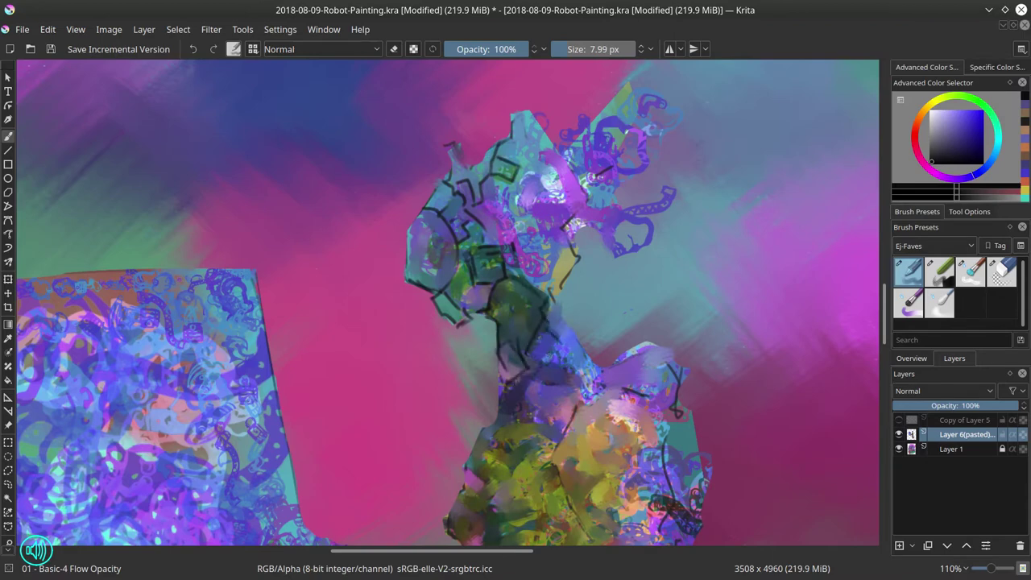
mouse_move(559, 343)
left_mouse_down()
mouse_move(535, 363)
mouse_move(583, 361)
mouse_move(603, 378)
mouse_move(539, 374)
mouse_move(584, 380)
left_mouse_up()
left_click_drag(535, 403, 537, 424)
mouse_move(506, 413)
left_mouse_down()
mouse_move(479, 454)
mouse_move(536, 425)
left_mouse_up()
left_click_drag(536, 387, 599, 387)
- Trace the pink bands on the back of the head and the curling strands behind it with dark lines
mouse_move(533, 288)
left_mouse_down()
mouse_move(563, 253)
mouse_move(520, 280)
mouse_move(527, 256)
left_mouse_up()
mouse_move(516, 224)
left_mouse_down()
mouse_move(514, 241)
mouse_move(599, 215)
mouse_move(564, 190)
left_mouse_up()
left_click_drag(538, 193, 570, 163)
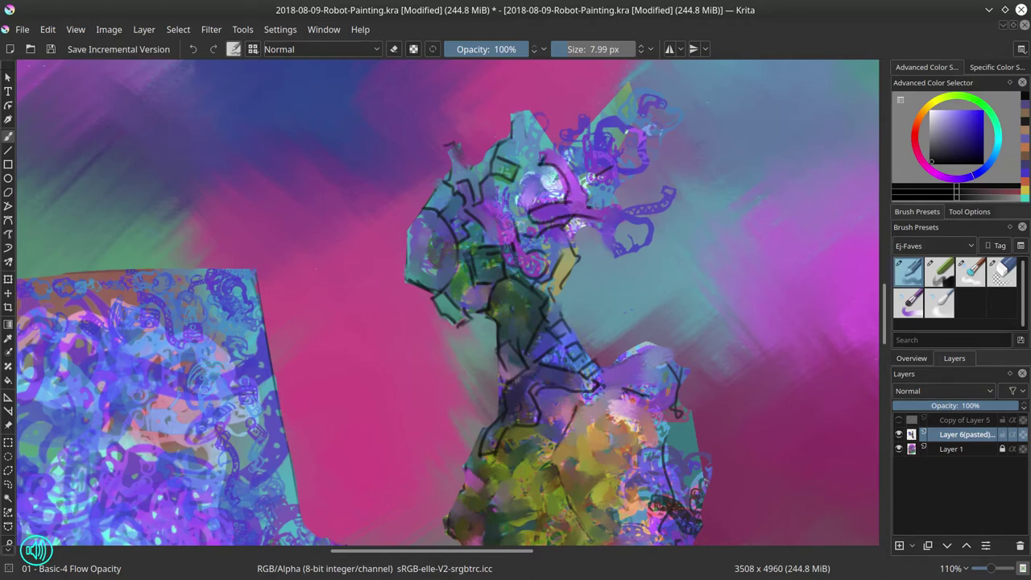
left_click_drag(591, 208, 615, 205)
mouse_move(598, 219)
left_mouse_down()
mouse_move(612, 258)
mouse_move(628, 246)
left_mouse_up()
left_click_drag(613, 255, 627, 258)
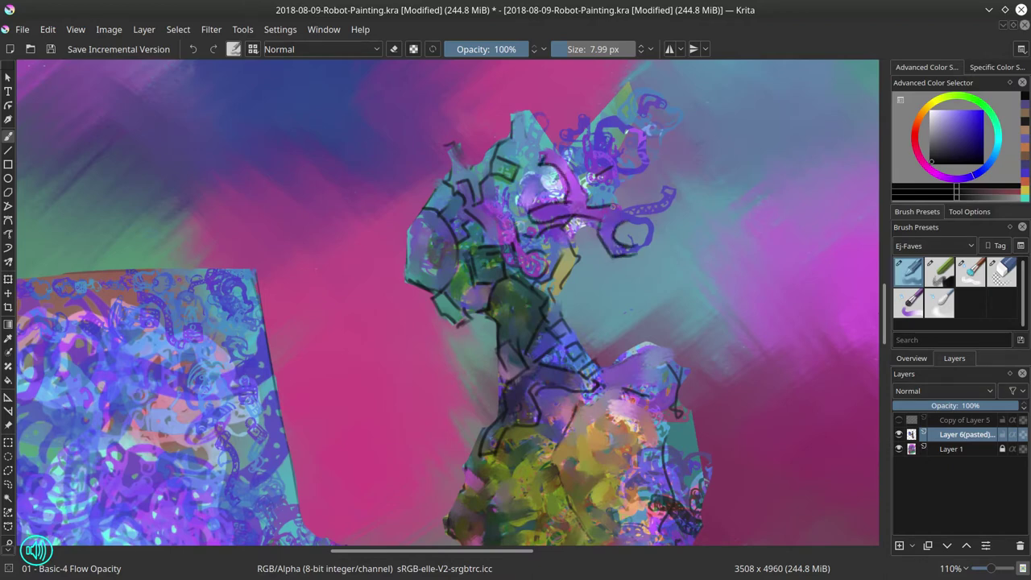
mouse_move(562, 153)
left_mouse_down()
mouse_move(581, 149)
mouse_move(541, 152)
mouse_move(539, 135)
mouse_move(627, 87)
mouse_move(644, 132)
mouse_move(622, 157)
left_mouse_up()
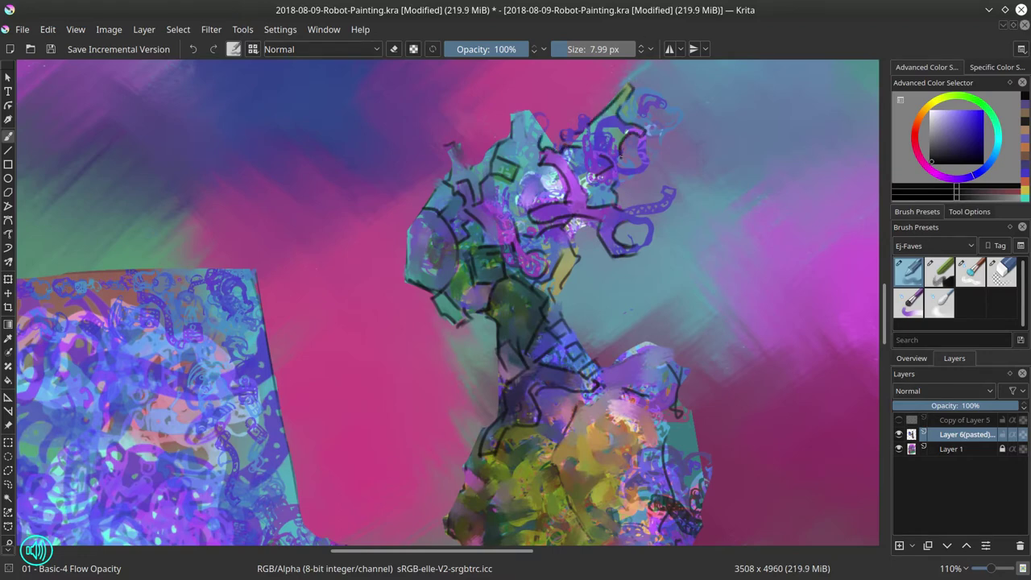
- Sketch a long, jagged-tipped plate projecting backward from the figure's shoulder
mouse_move(678, 394)
left_mouse_down()
mouse_move(624, 299)
mouse_move(550, 313)
mouse_move(618, 283)
mouse_move(650, 286)
left_mouse_up()
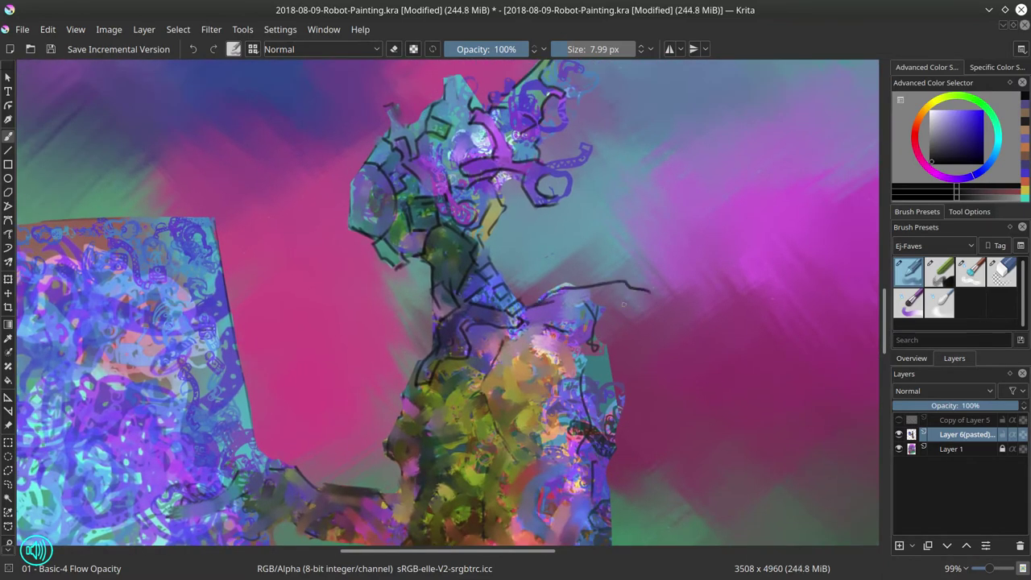
left_click_drag(596, 316, 670, 322)
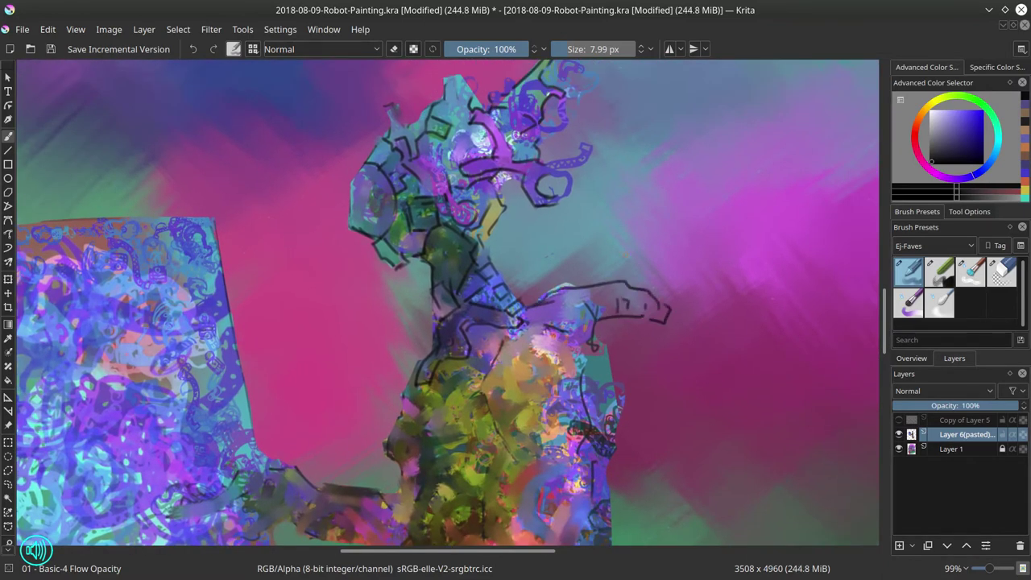
- Draw dark panel lines on the upper torso, around the chest, armpit and shoulder joint
left_click_drag(621, 356, 620, 271)
mouse_move(502, 259)
left_mouse_down()
mouse_move(483, 313)
mouse_move(510, 375)
mouse_move(522, 331)
mouse_move(513, 374)
left_mouse_up()
mouse_move(550, 413)
left_mouse_down()
mouse_move(567, 342)
mouse_move(567, 356)
left_mouse_up()
left_click_drag(531, 316, 523, 346)
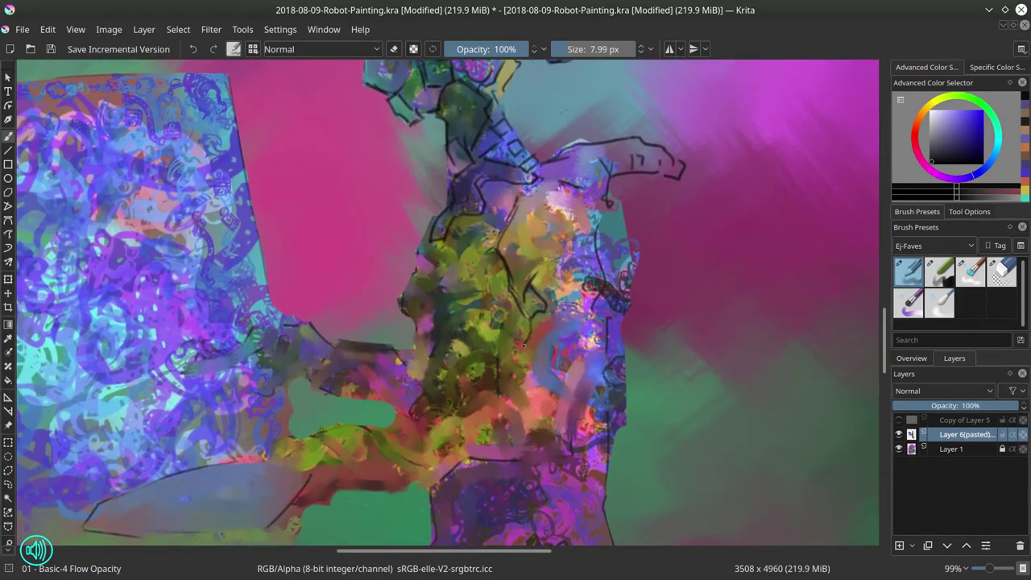
left_click_drag(592, 308, 602, 263)
left_click_drag(555, 190, 598, 215)
left_click_drag(552, 262, 567, 283)
mouse_move(553, 303)
left_mouse_down()
mouse_move(603, 293)
mouse_move(599, 281)
left_mouse_up()
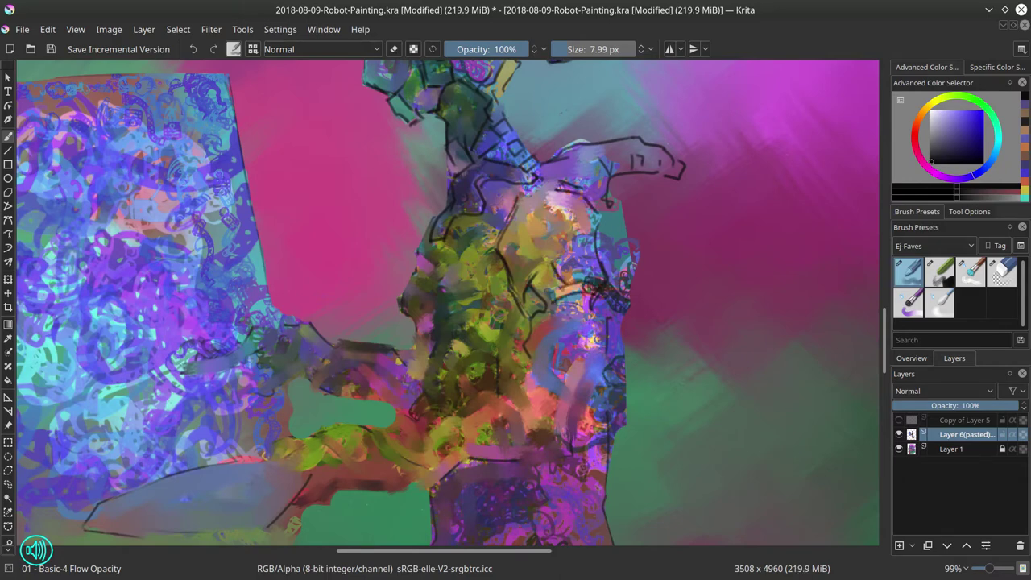
- Sketch curved lines on the upper arm and outline the near hand and the underside of its forearm
scroll(576, 335, "down", 4)
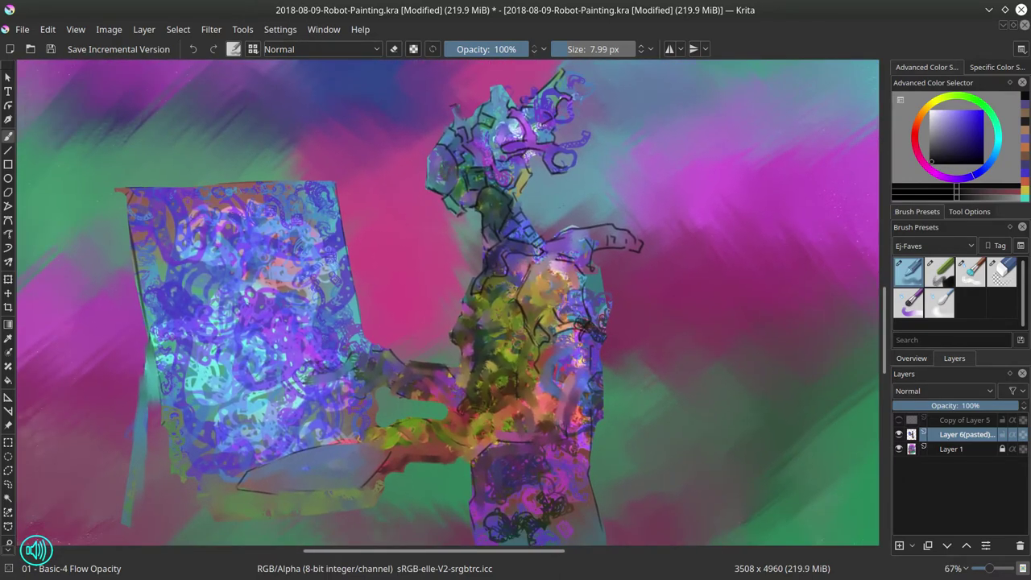
left_click_drag(569, 363, 554, 385)
left_click_drag(556, 357, 541, 372)
left_click_drag(414, 464, 475, 454)
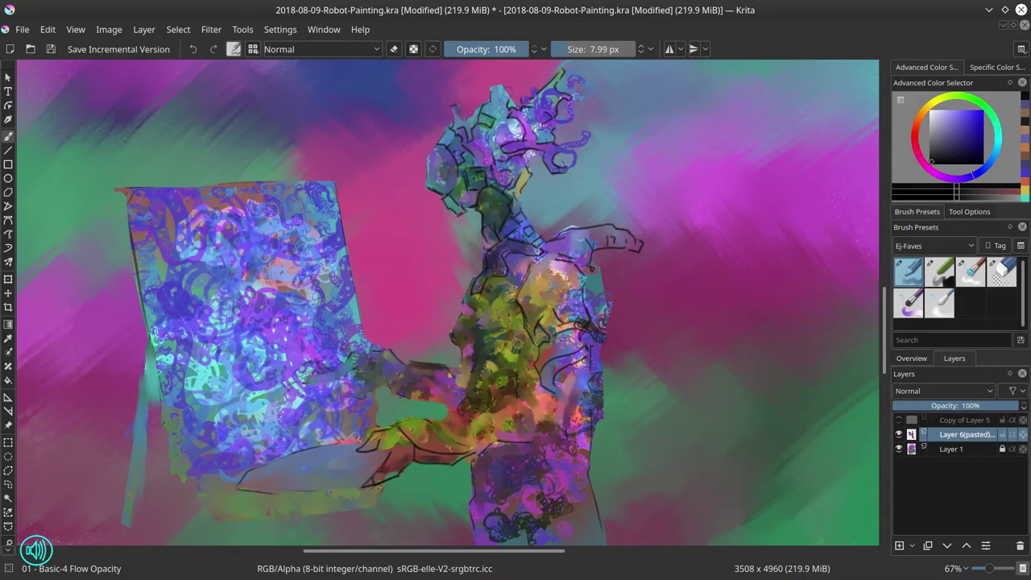
- Outline the palette and the near forearm up to the elbow, and draw the torso and upper-arm edges
mouse_move(237, 491)
left_mouse_down()
mouse_move(309, 495)
mouse_move(365, 481)
left_mouse_up()
left_click_drag(393, 421, 493, 445)
left_click_drag(469, 410, 501, 447)
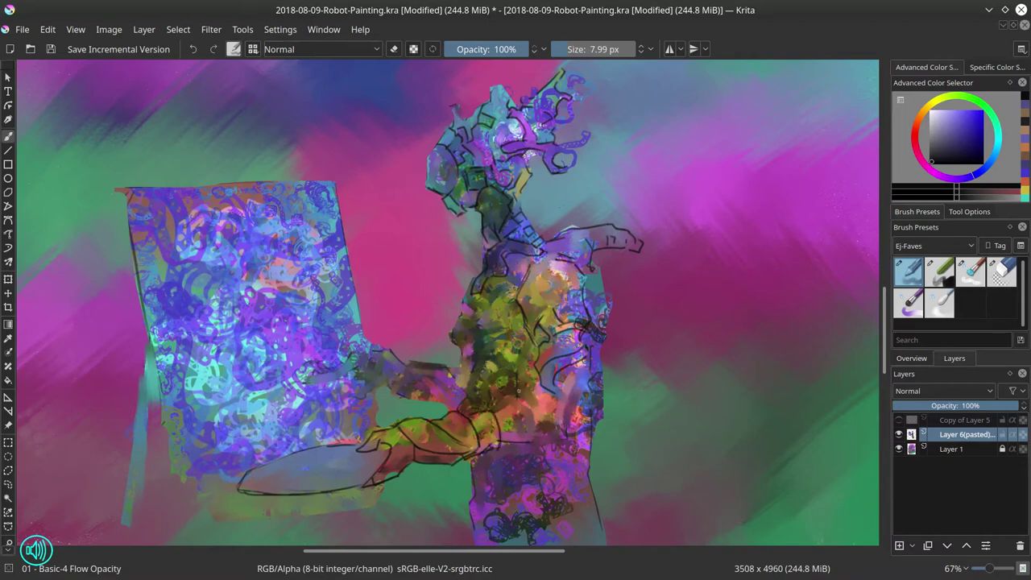
mouse_move(528, 336)
left_mouse_down()
mouse_move(518, 398)
mouse_move(557, 396)
left_mouse_up()
left_click_drag(584, 359, 562, 444)
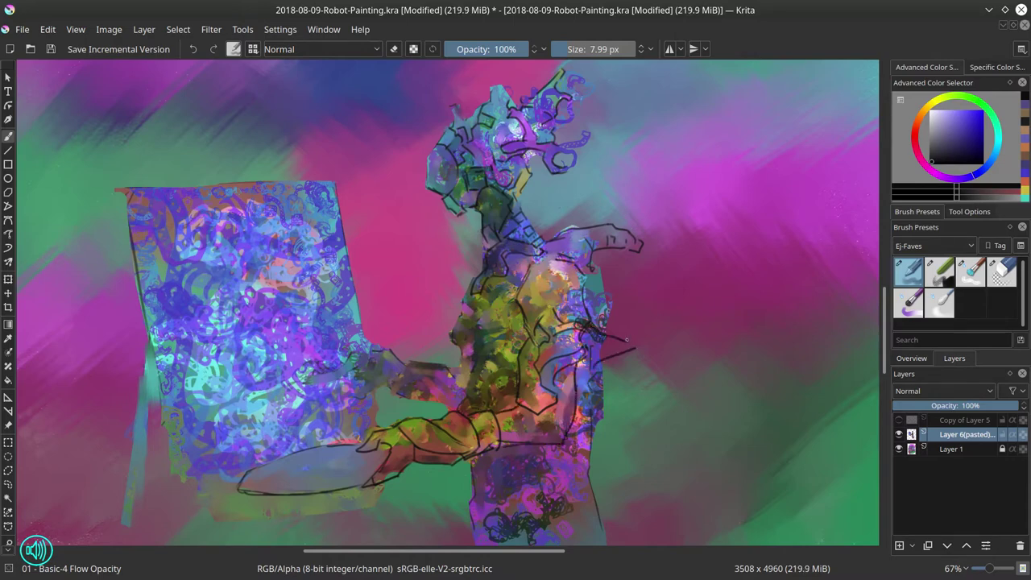
- Undo the last strokes behind the back and erase the projecting shoulder plate to clean the back contour
key("ctrl+z")
key("ctrl+z")
left_click(1001, 274)
mouse_move(581, 233)
left_mouse_down()
mouse_move(633, 240)
mouse_move(584, 270)
mouse_move(619, 358)
mouse_move(570, 447)
left_mouse_up()
- Ink diagonal bands across the waist and outline the front of the torso and belly with the Basic-4 Flow Opacity brush
left_click(908, 273)
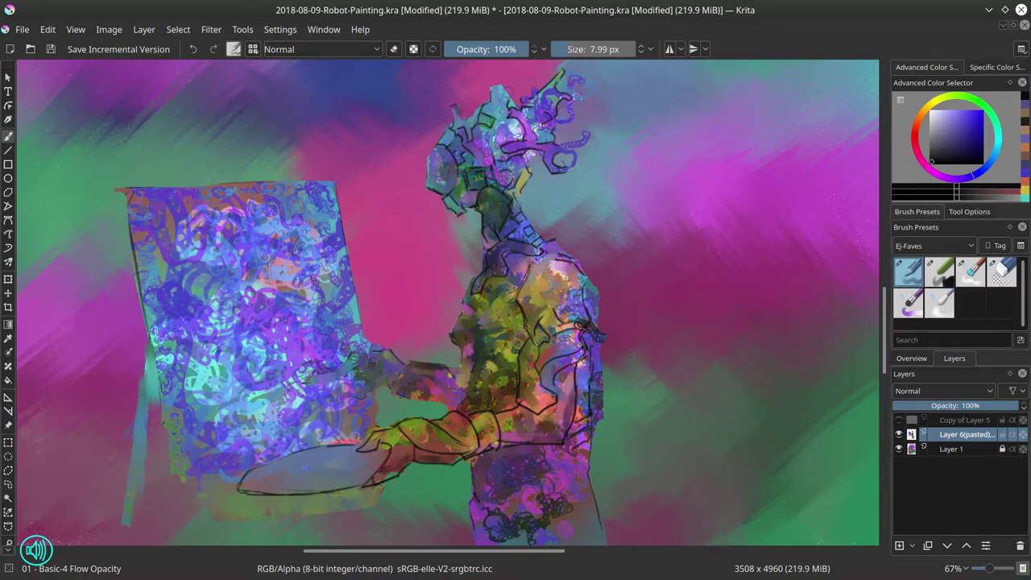
left_click_drag(488, 530, 580, 481)
left_click_drag(490, 506, 575, 457)
mouse_move(472, 288)
left_mouse_down()
mouse_move(456, 339)
mouse_move(486, 346)
mouse_move(467, 414)
left_mouse_up()
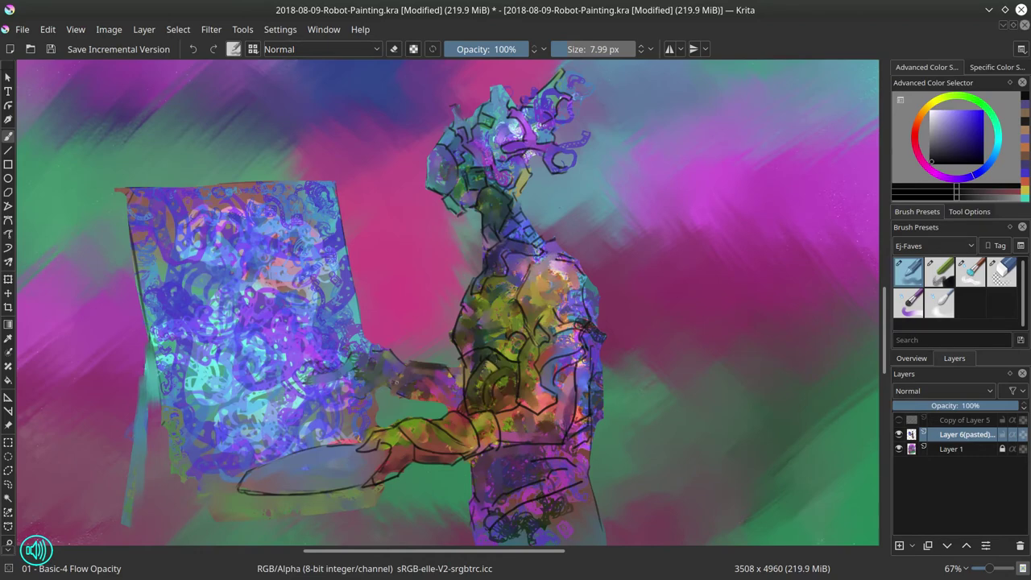
- Outline the far arm with a paintbrush in its hand, and sketch the easel's leg and lower edge
mouse_move(407, 364)
left_mouse_down()
mouse_move(401, 404)
mouse_move(456, 406)
left_mouse_up()
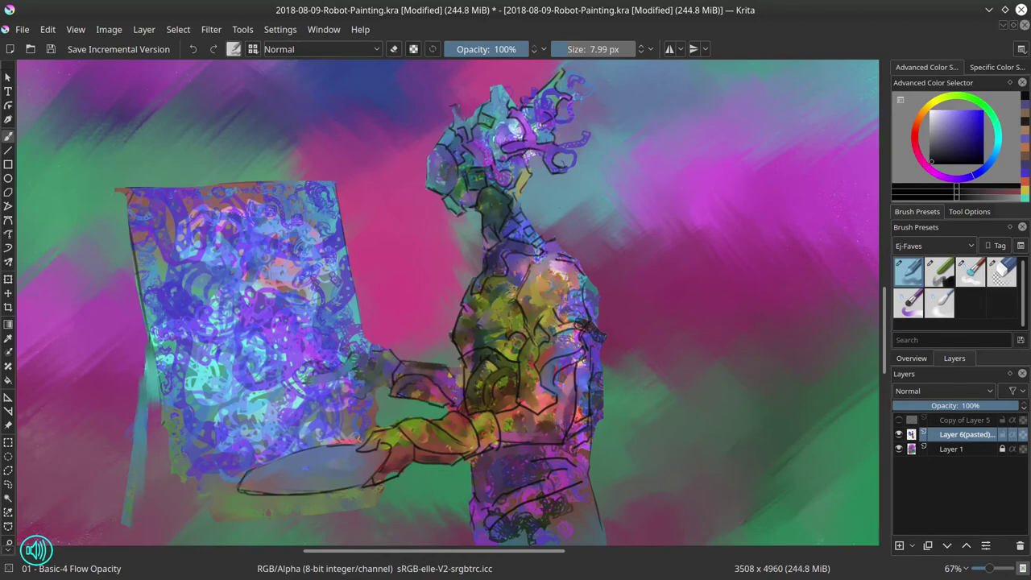
left_click_drag(408, 360, 448, 364)
left_click_drag(333, 379, 425, 343)
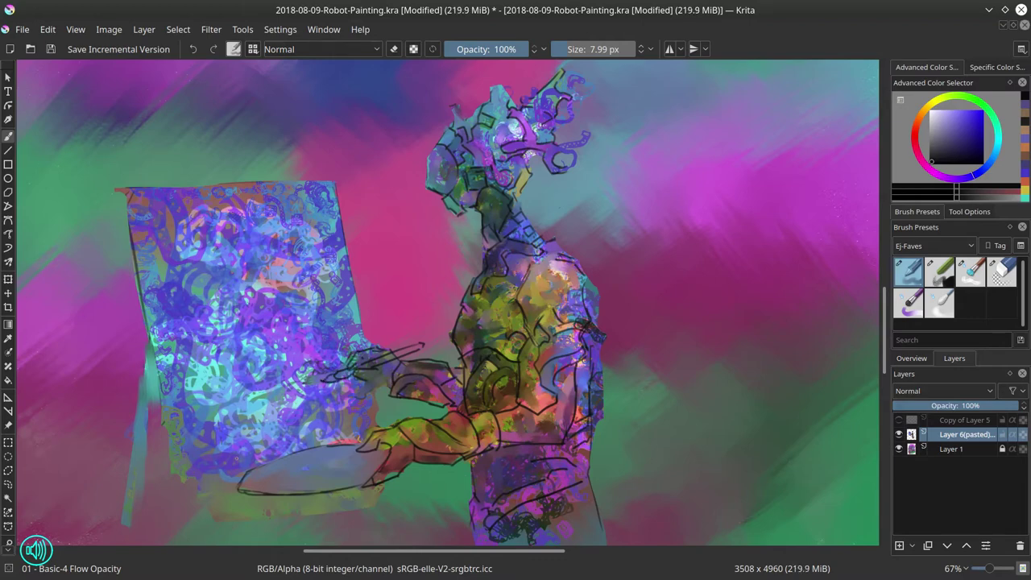
left_click_drag(211, 532, 312, 520)
mouse_move(144, 335)
left_mouse_down()
mouse_move(148, 407)
mouse_move(131, 480)
left_mouse_up()
- Darken the easel canvas's outer side edge with a muted blue in Multiply mode, using a 27.95 px brush
left_click_drag(565, 529, 575, 529, "shift")
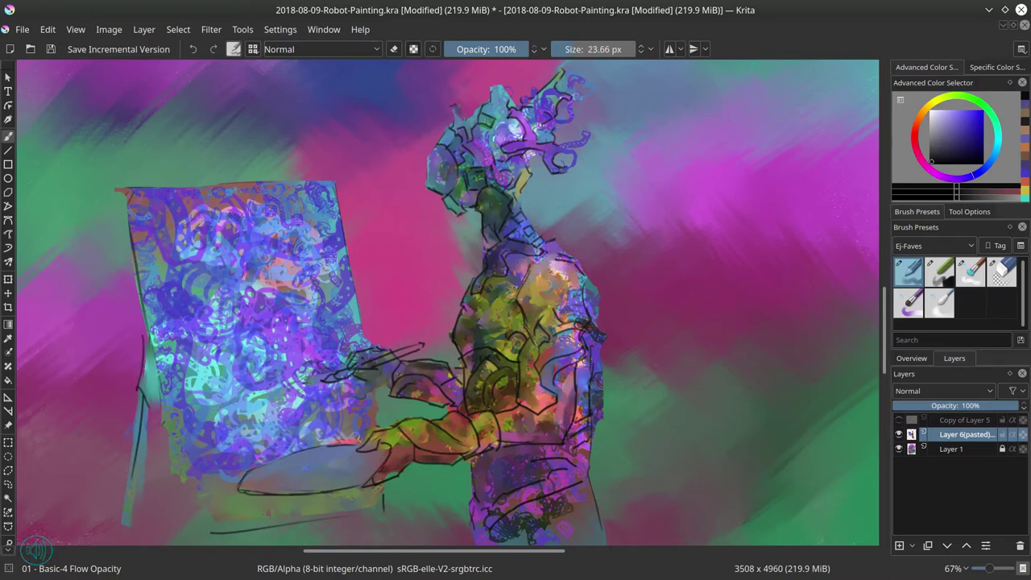
key("bracketright")
key("bracketright")
left_click(947, 138)
left_click(376, 49)
left_click(295, 158)
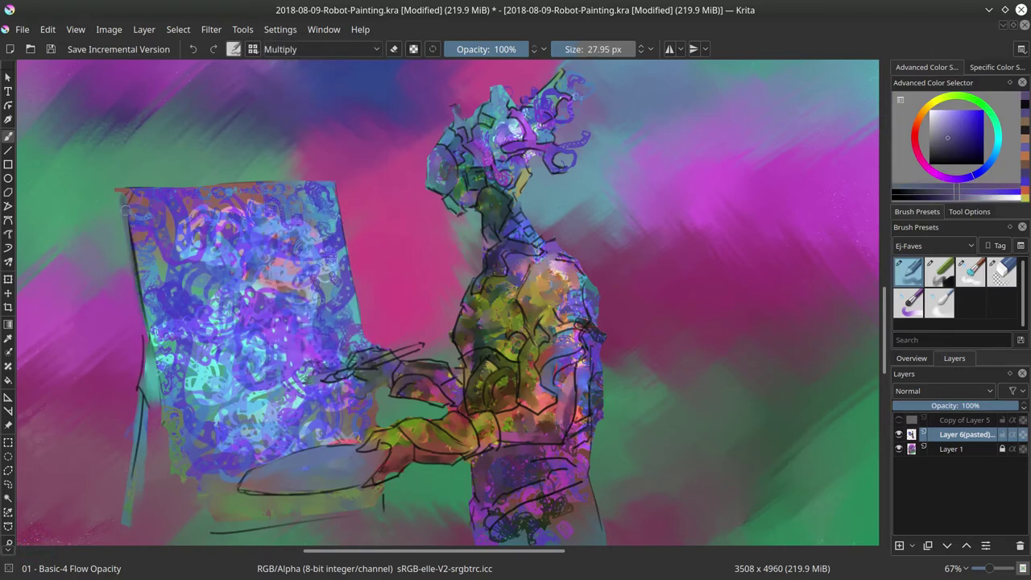
left_click_drag(135, 280, 178, 473)
left_click_drag(121, 192, 135, 283)
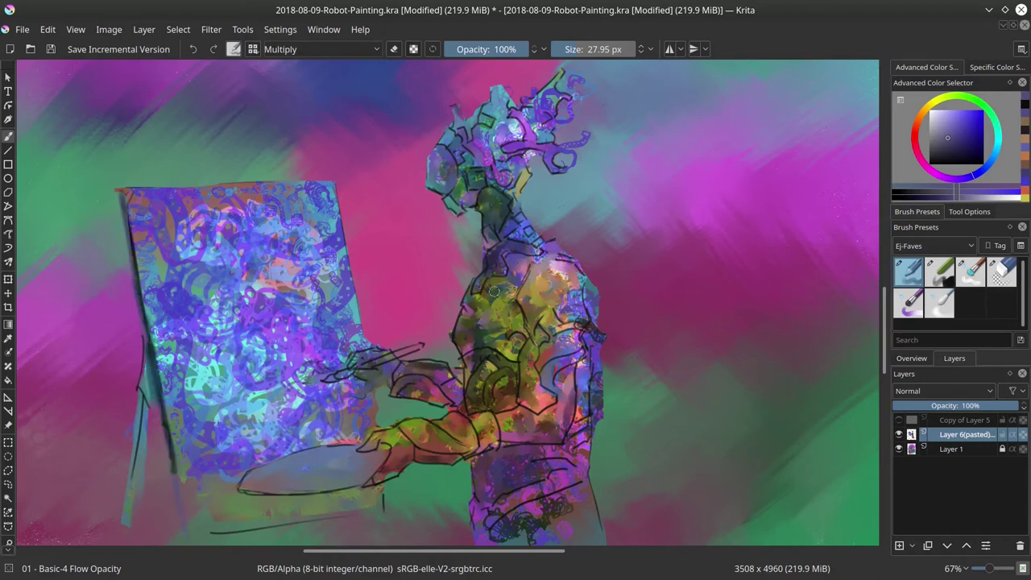
- Shade the face and neck with the Shapes Mecha brush from the Nature-Speed-Paint tag in Multiply mode at 144.26 px
left_click(971, 246)
left_click(918, 355)
left_click(929, 269)
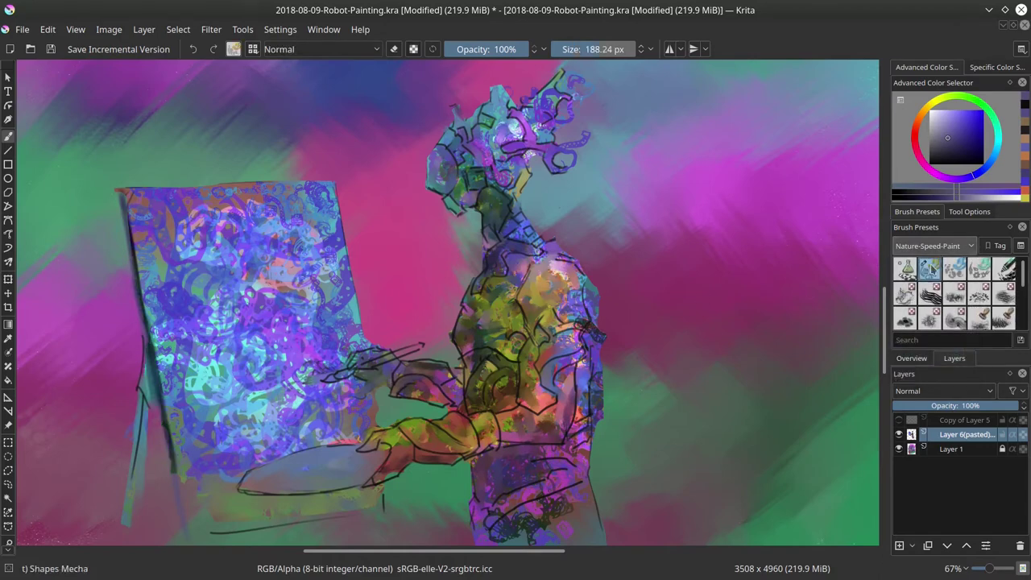
left_click(376, 49)
left_click(295, 161)
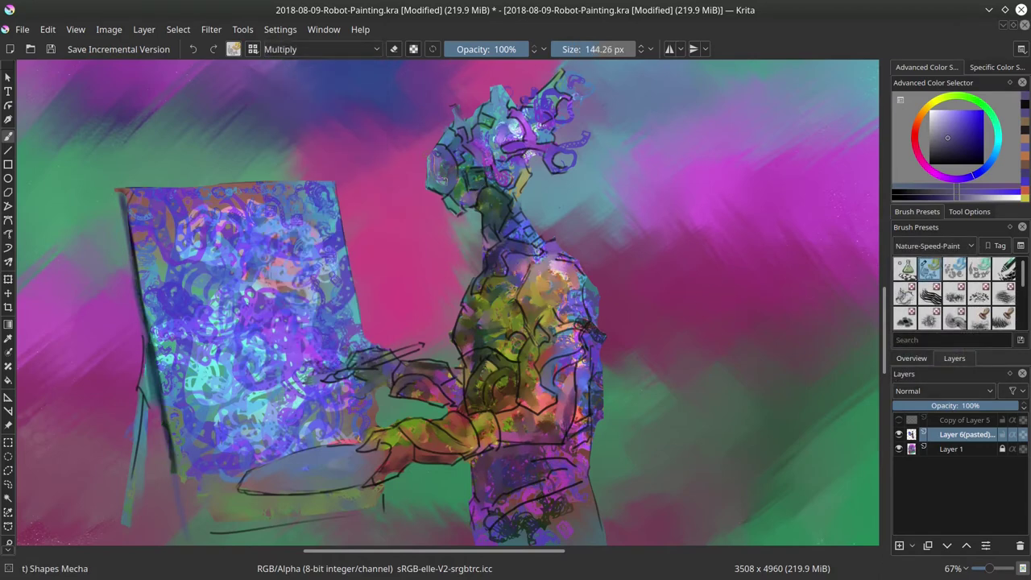
left_click_drag(442, 167, 474, 172)
- Shade the torso, far arm and waist with multiplied mecha shapes, varying the brush size up to 247.06 px
mouse_move(450, 161)
left_mouse_down("shift")
mouse_move(486, 161)
mouse_move(460, 195)
mouse_move(540, 318)
left_mouse_up("shift")
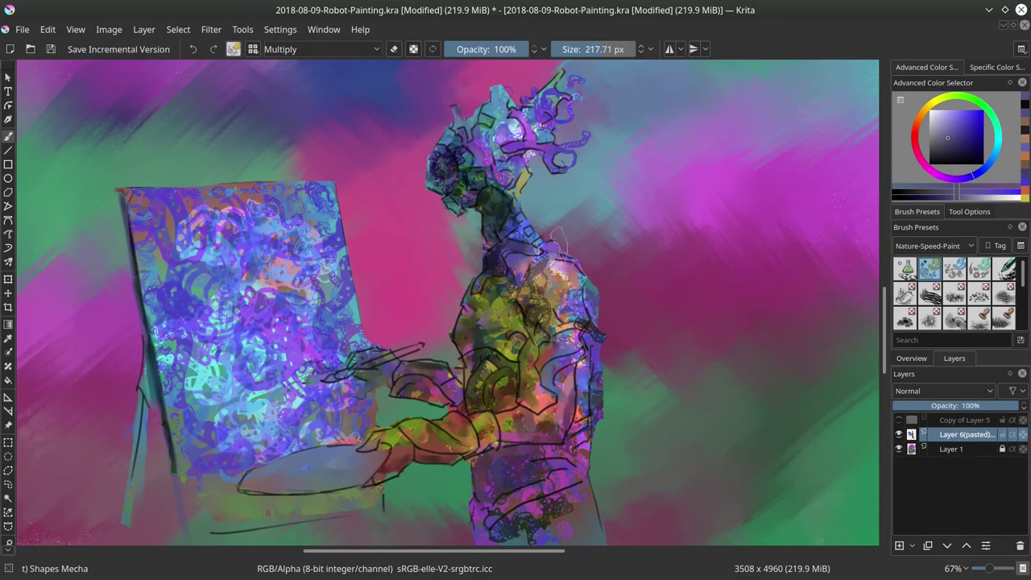
mouse_move(559, 242)
left_mouse_down()
mouse_move(535, 363)
mouse_move(451, 434)
mouse_move(516, 261)
left_mouse_up()
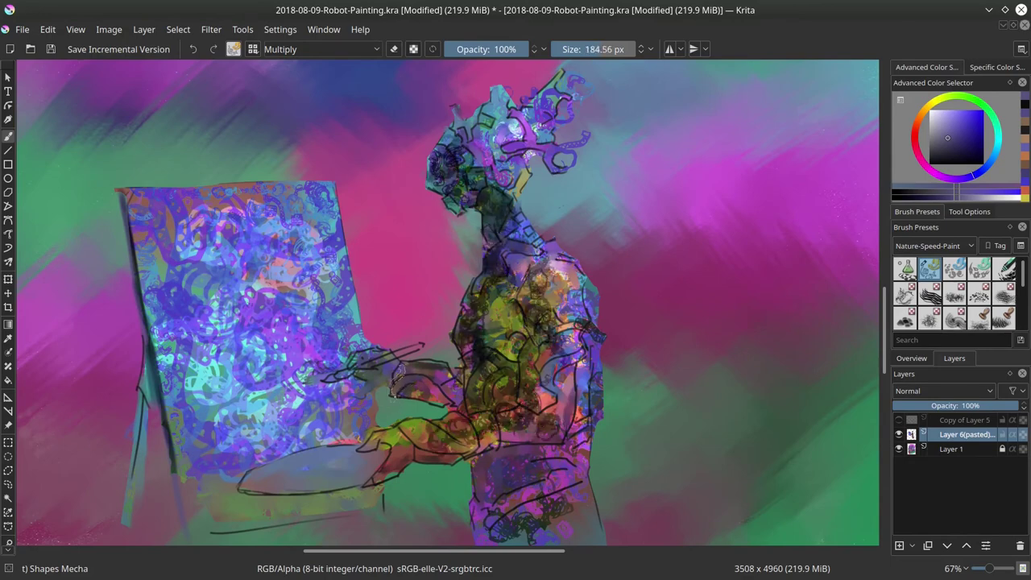
left_click_drag(398, 382, 436, 392)
left_click_drag(389, 361, 361, 383)
left_click_drag(504, 367, 538, 367, "shift")
mouse_move(504, 363)
left_mouse_down()
mouse_move(527, 310)
mouse_move(493, 459)
left_mouse_up()
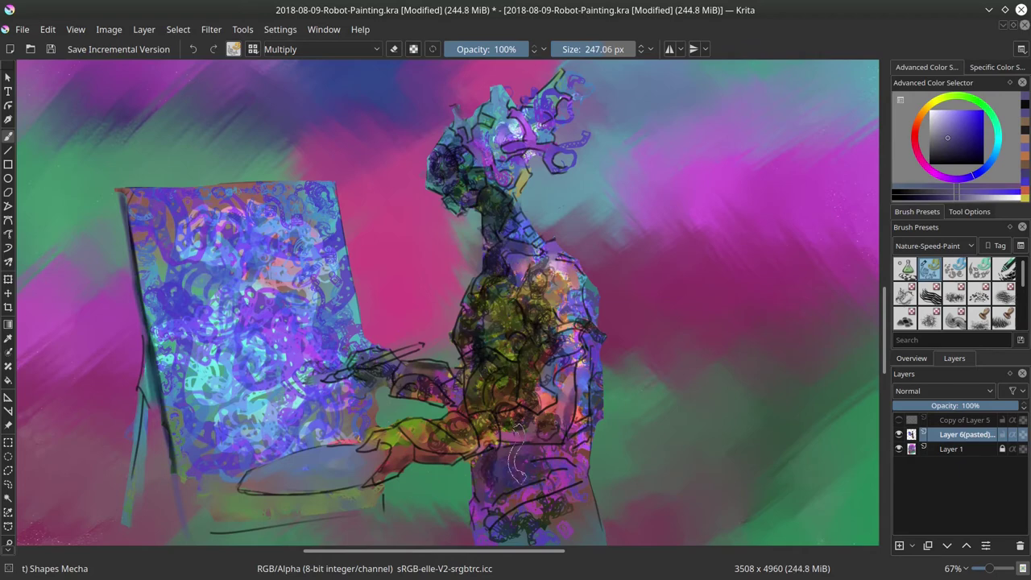
- Shade the head and upper shoulder with blue mecha shapes in Multiply mode at 131.16 px
left_click(920, 118)
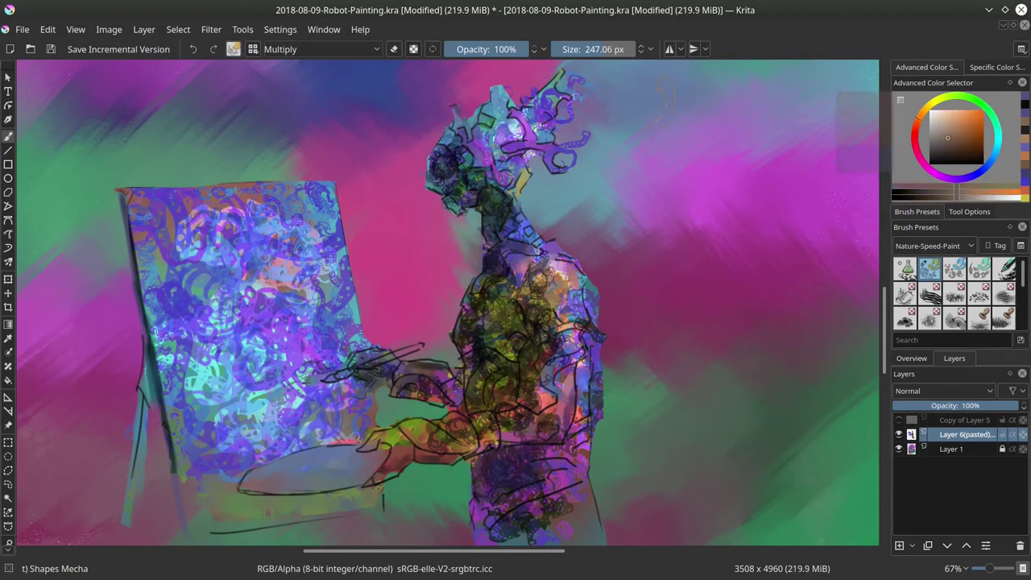
left_click(338, 50)
left_click(310, 97)
left_click(372, 50)
left_click(317, 161)
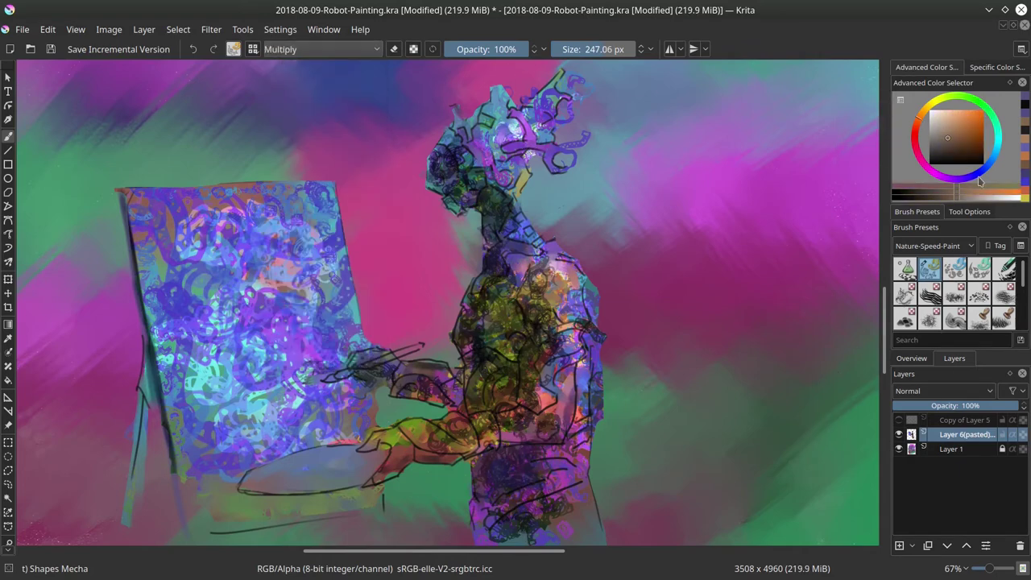
left_click(978, 175)
mouse_move(496, 179)
left_mouse_down("shift")
mouse_move(433, 179)
mouse_move(540, 153)
mouse_move(522, 137)
mouse_move(469, 144)
left_mouse_up("shift")
left_click_drag(521, 246, 537, 278)
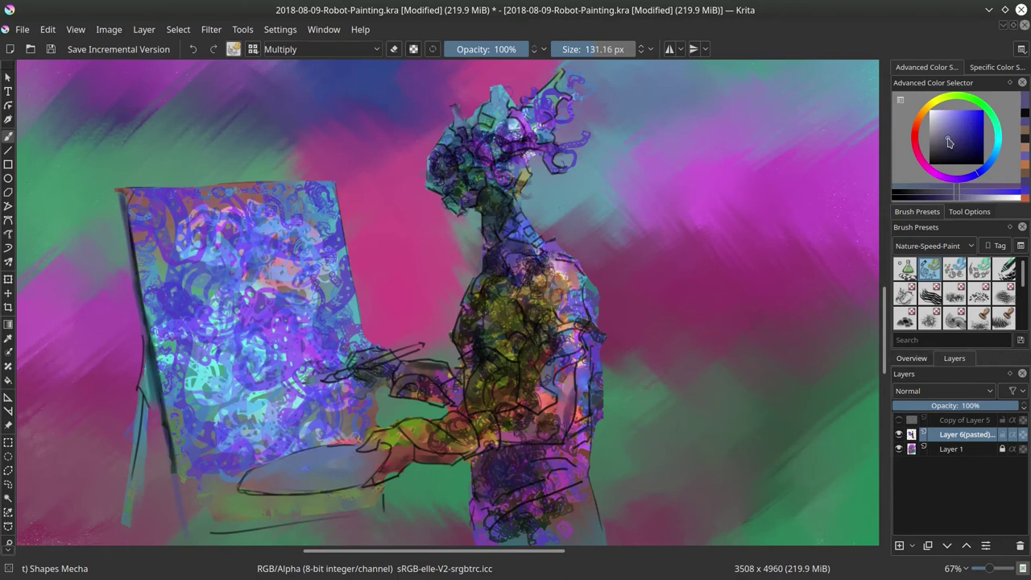
- Highlight the head, neck and shoulder with orange mecha shapes in Color Dodge mode, reducing the brush to 99.42 px
left_click(920, 116)
left_click(376, 50)
left_click(291, 98)
left_click_drag(515, 138, 487, 141)
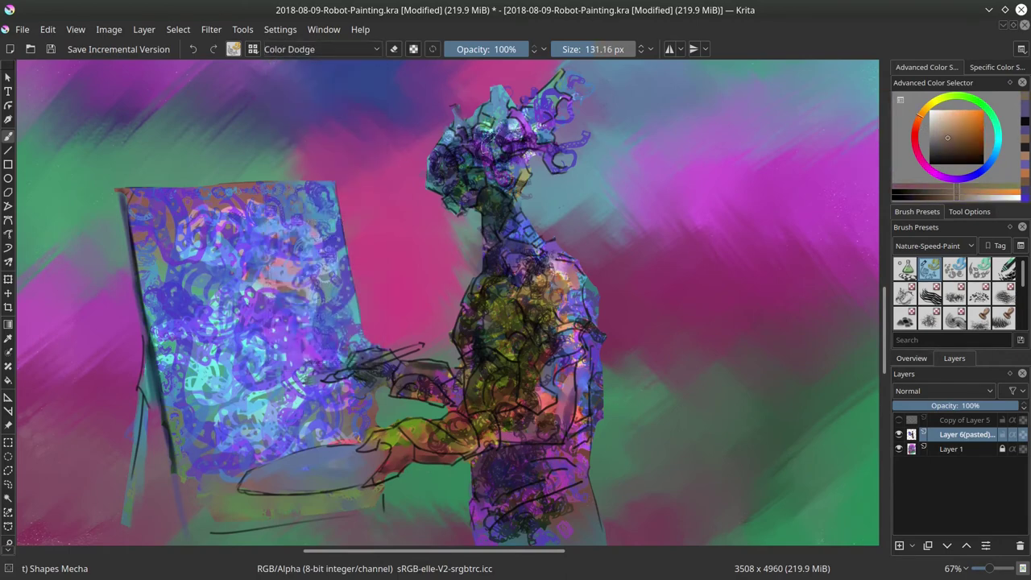
left_click_drag(850, 326, 834, 326)
mouse_move(504, 133)
left_mouse_down()
mouse_move(532, 130)
mouse_move(491, 104)
left_mouse_up()
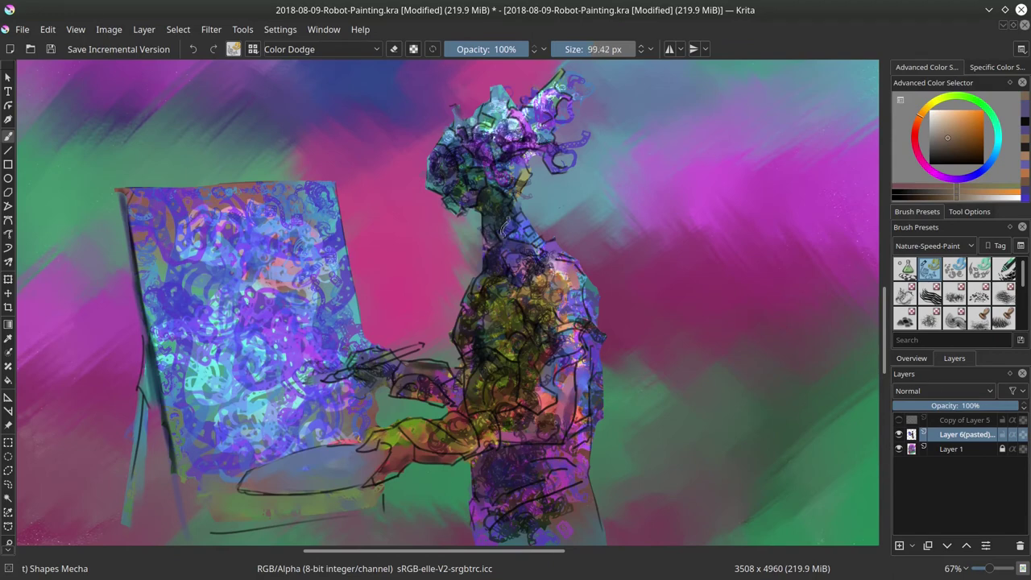
mouse_move(507, 227)
left_mouse_down()
mouse_move(534, 240)
mouse_move(572, 296)
mouse_move(577, 329)
left_mouse_up()
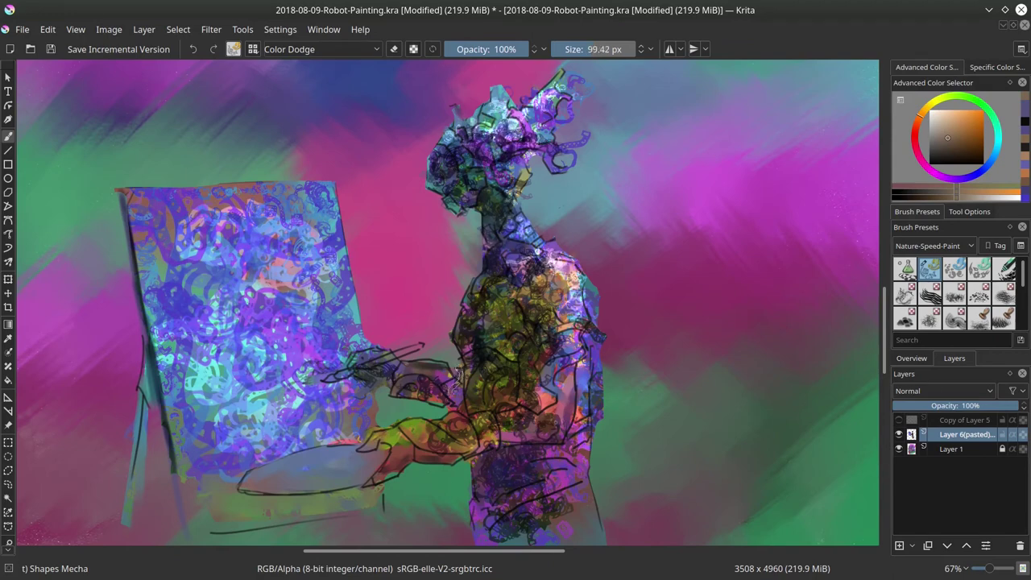
- Begin smoothing the robot's face around the eye with the Blender Textured Soft brush from the Ej-Faves tag
left_click(932, 246)
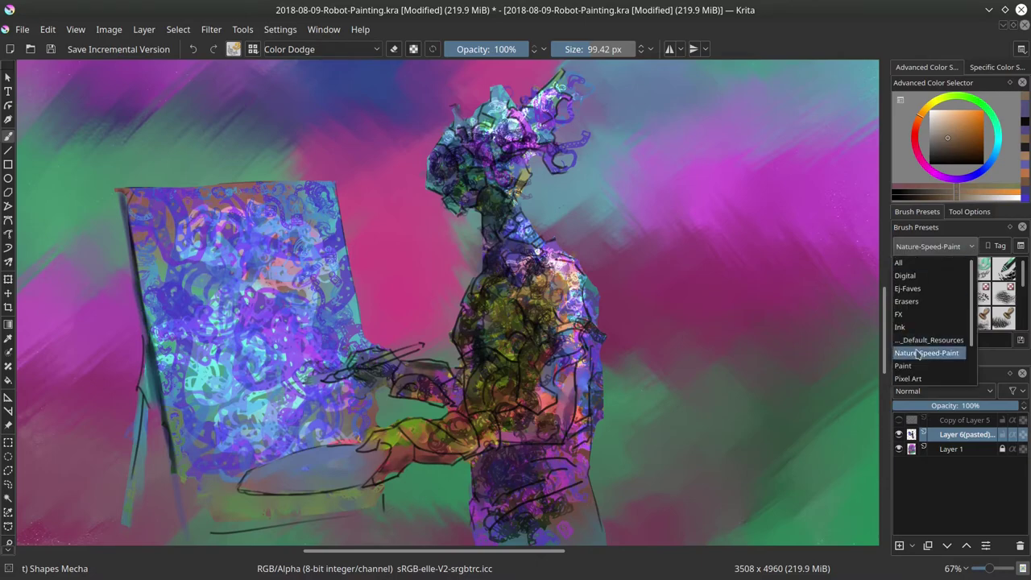
left_click(926, 292)
left_click(970, 272)
left_click_drag(499, 231, 506, 169)
left_click_drag(508, 171, 520, 317)
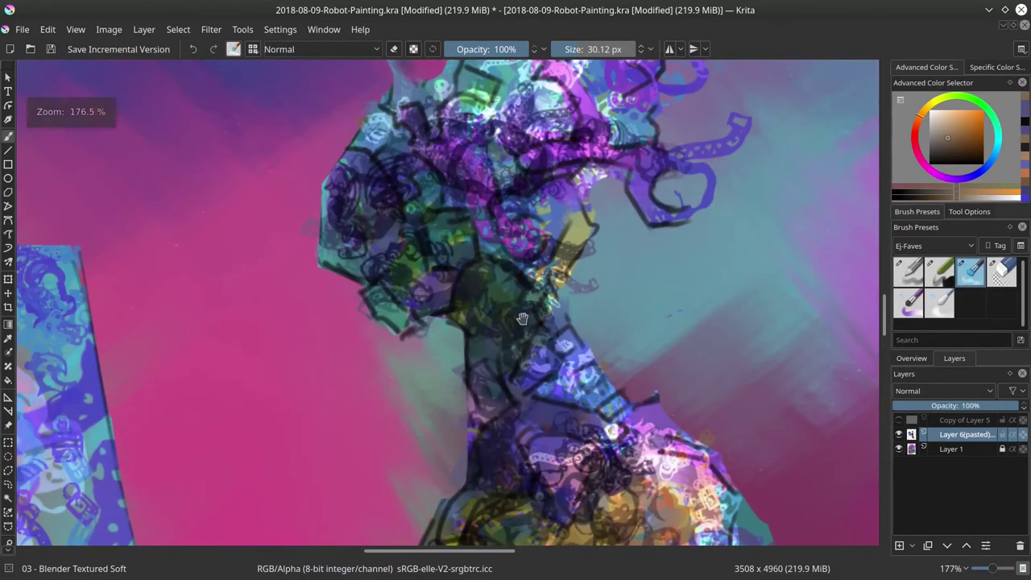
left_click_drag(381, 221, 401, 249)
mouse_move(402, 222)
left_mouse_down()
mouse_move(451, 307)
mouse_move(409, 287)
left_mouse_up()
mouse_move(409, 286)
left_mouse_down()
mouse_move(397, 288)
mouse_move(408, 263)
mouse_move(397, 288)
left_mouse_up()
- Blend the round eye, jaw and front of the face into smooth patches with Blender Textured Soft, up to 16.40 px
left_click(991, 270)
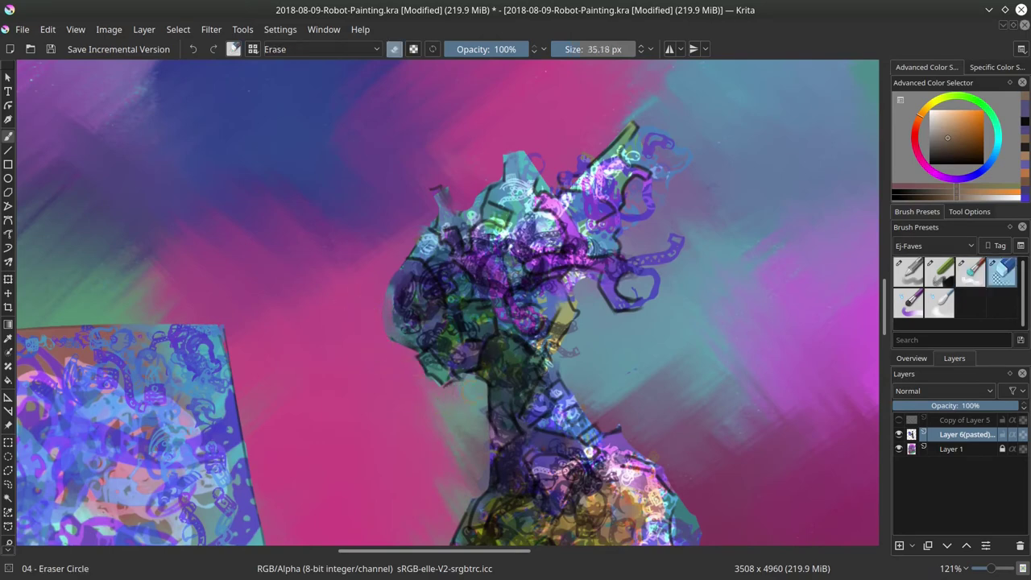
key("slash")
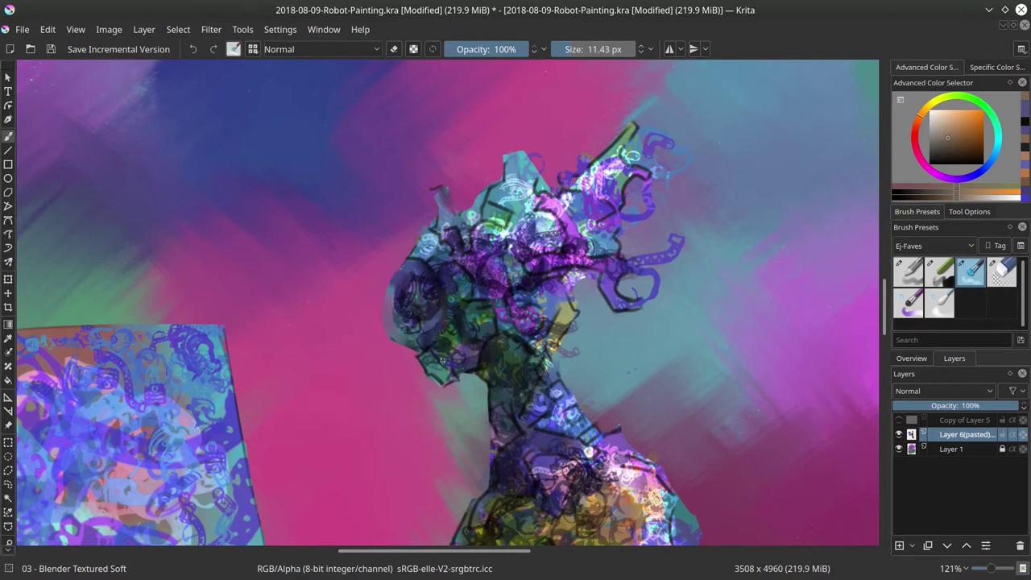
left_click_drag(429, 372, 435, 372)
mouse_move(430, 370)
left_mouse_down()
mouse_move(440, 364)
mouse_move(442, 375)
left_mouse_up()
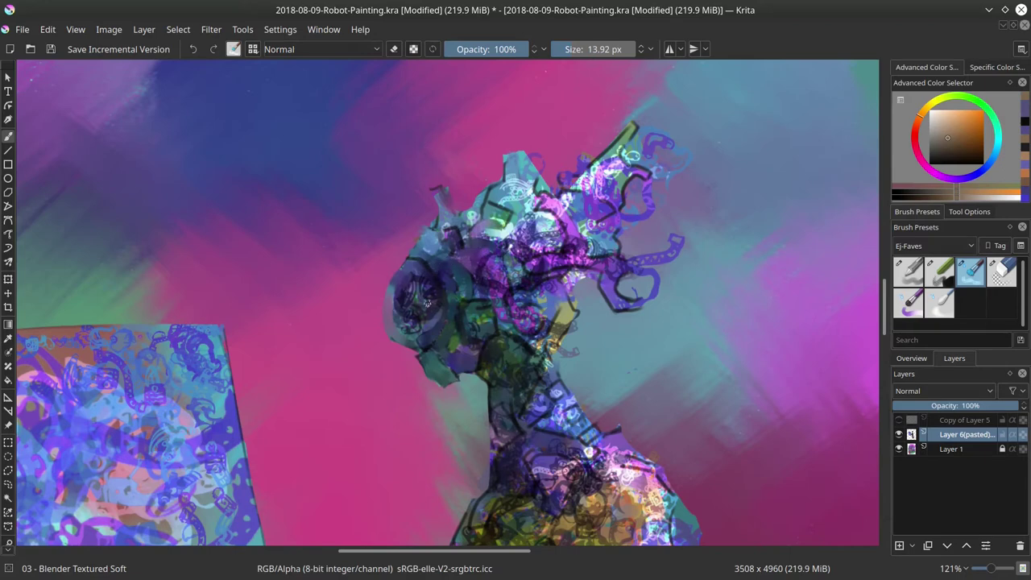
left_click_drag(427, 303, 437, 303)
mouse_move(433, 290)
left_mouse_down()
mouse_move(429, 319)
mouse_move(405, 280)
mouse_move(407, 334)
mouse_move(399, 303)
mouse_move(423, 277)
mouse_move(411, 282)
mouse_move(414, 265)
left_mouse_up()
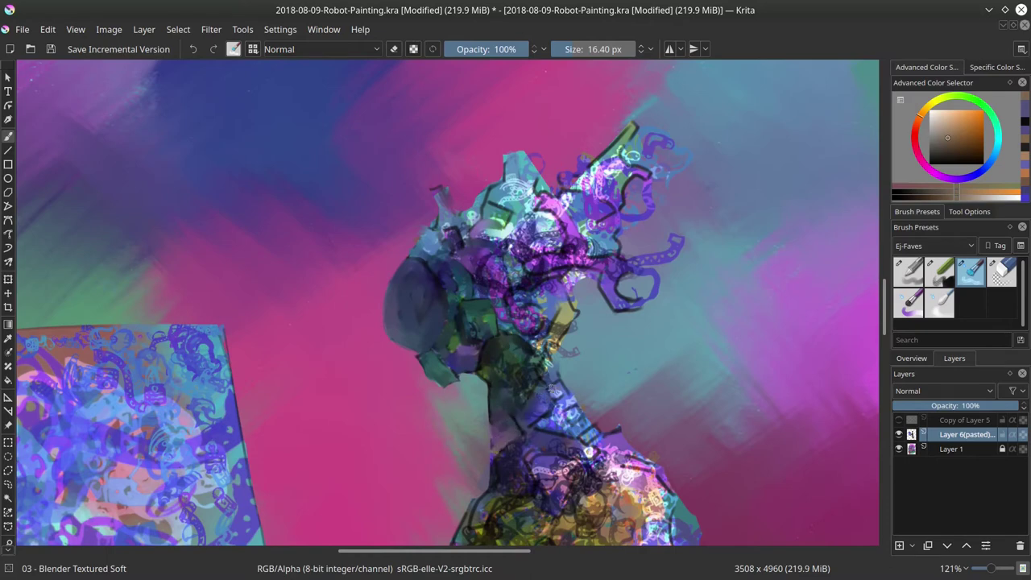
left_click(1002, 271)
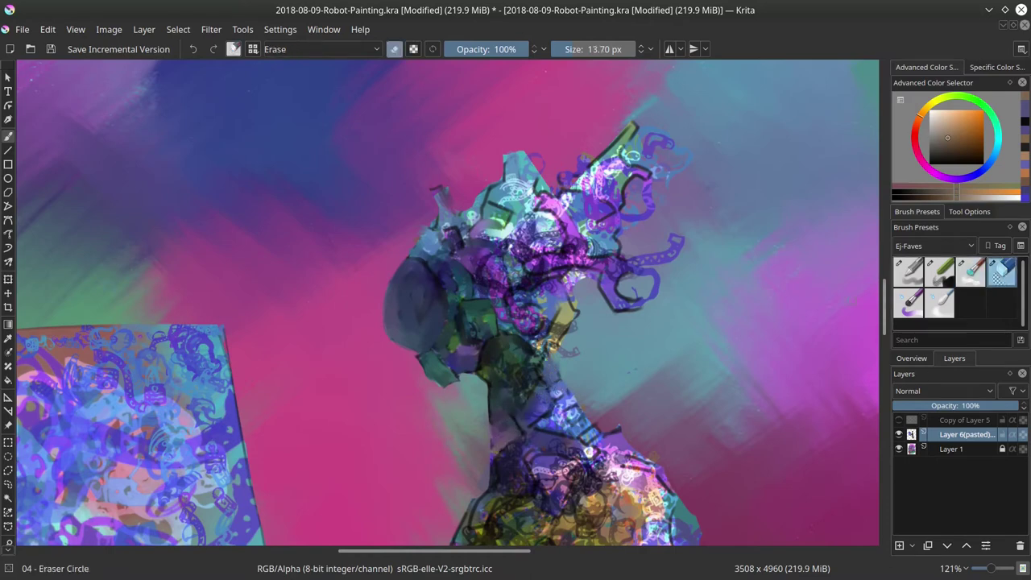
- Show the canvas overview and activate the Crop tool
left_click(911, 357)
scroll(603, 259, "down", 8)
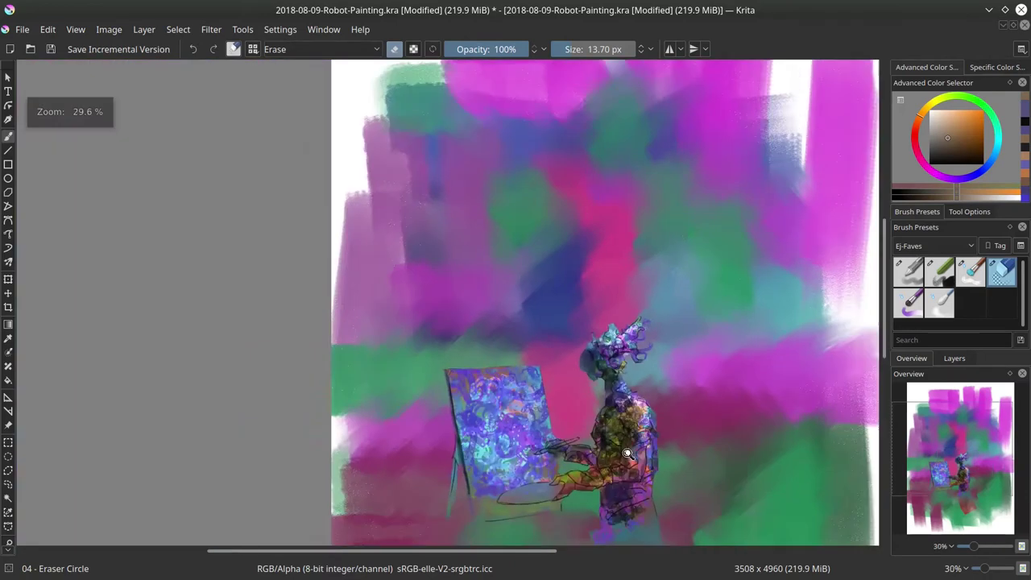
left_click(8, 309)
left_click_drag(463, 233, 622, 409)
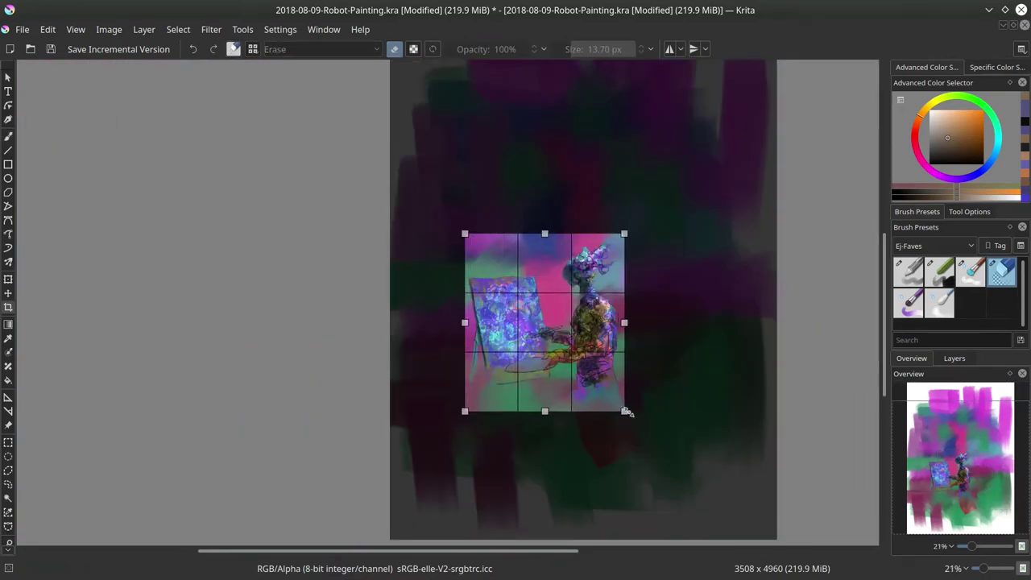
key("Return")
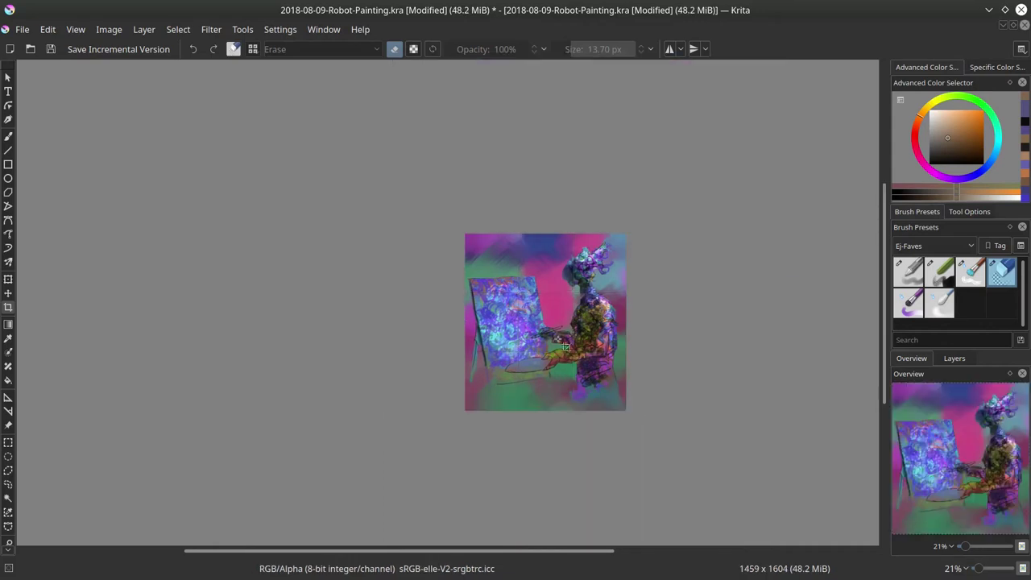
key("ctrl+z")
- Crop the canvas to about 1745 x 1483 px around the robot and easel, and return to the brush
left_click_drag(449, 227, 642, 390)
key("Return")
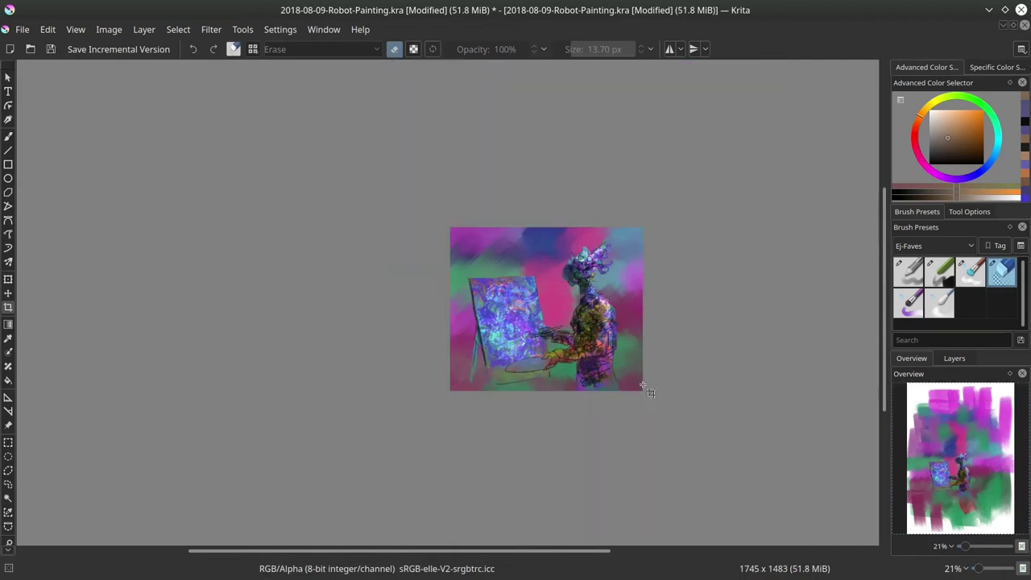
key("2")
key("b")
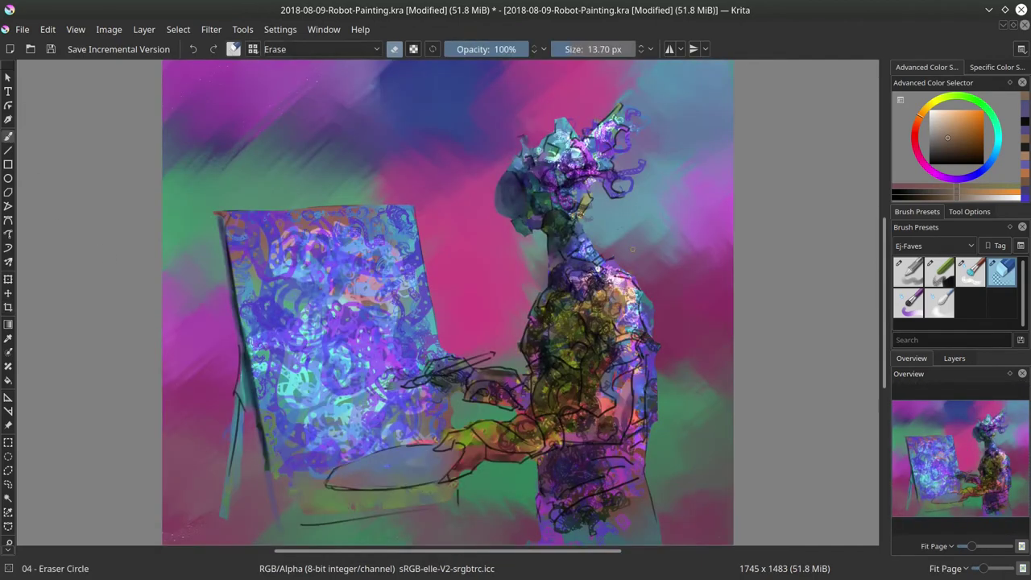
- Blend the mecha shapes on the side and back of the head, and clean the area under the rear horn with the 9.53 px Eraser Circle
scroll(600, 249, "up", 4)
left_click_drag(639, 181, 612, 449)
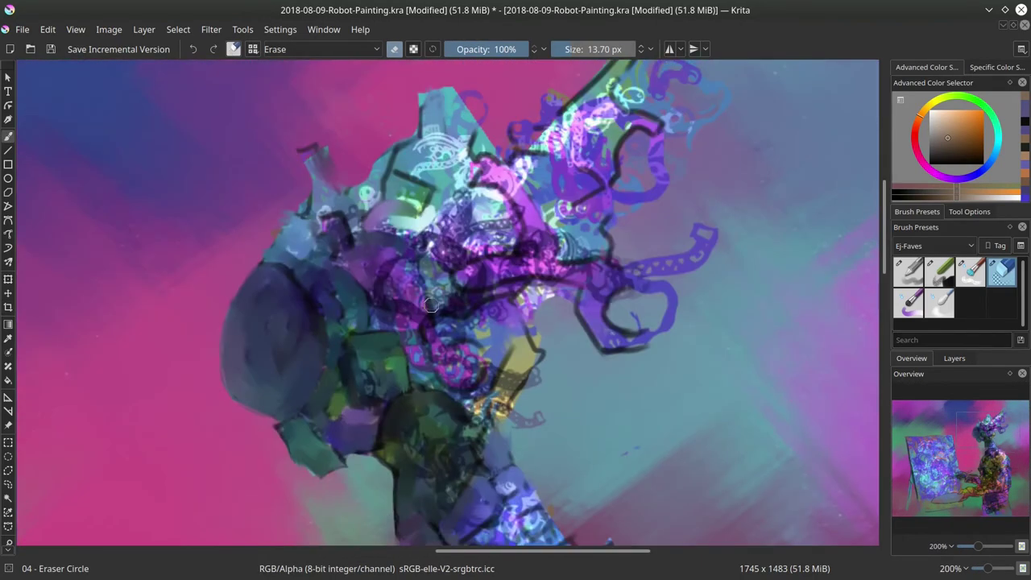
key("slash")
mouse_move(402, 313)
left_mouse_down()
mouse_move(384, 322)
mouse_move(390, 266)
mouse_move(426, 260)
mouse_move(476, 277)
mouse_move(531, 241)
mouse_move(501, 197)
mouse_move(426, 256)
mouse_move(498, 240)
mouse_move(411, 284)
mouse_move(453, 288)
mouse_move(393, 291)
mouse_move(374, 322)
mouse_move(453, 375)
mouse_move(465, 364)
mouse_move(419, 401)
mouse_move(430, 438)
mouse_move(475, 433)
mouse_move(506, 409)
mouse_move(498, 378)
mouse_move(535, 380)
mouse_move(479, 328)
mouse_move(441, 326)
mouse_move(535, 354)
mouse_move(516, 307)
mouse_move(538, 340)
left_mouse_up()
left_click(1003, 273)
left_click_drag(538, 289, 570, 308)
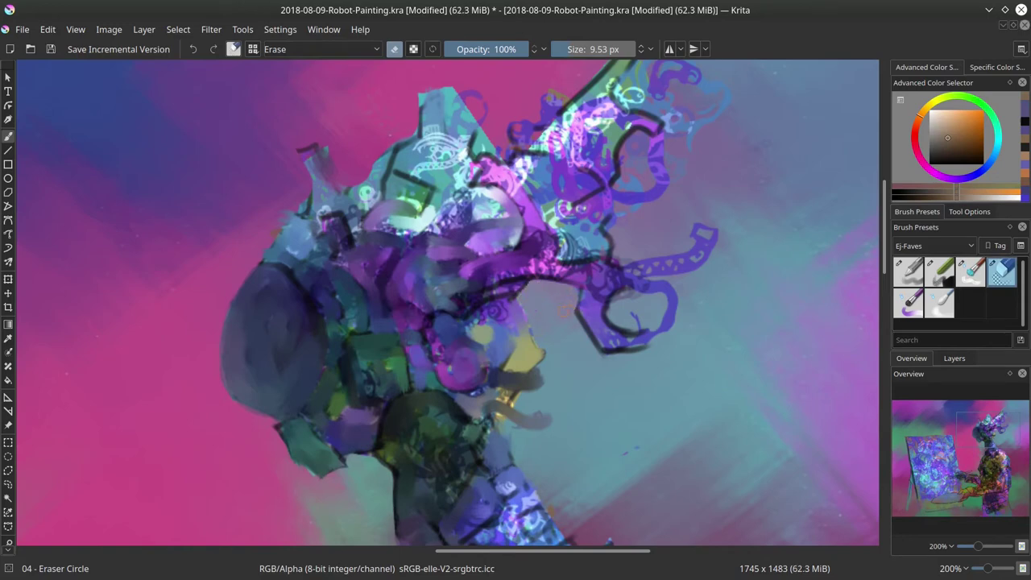
- Blend the crown and front of the head starting at 14.98 px, and notch the tip of the top spike with the 9.53 px eraser
left_click(974, 278)
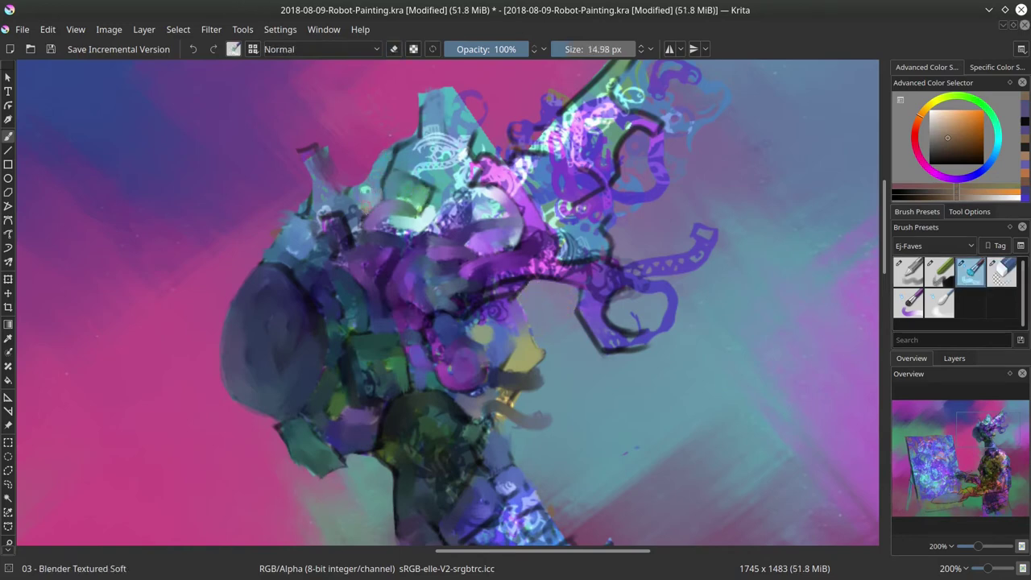
mouse_move(346, 238)
left_mouse_down()
mouse_move(330, 220)
mouse_move(352, 225)
mouse_move(324, 210)
left_mouse_up()
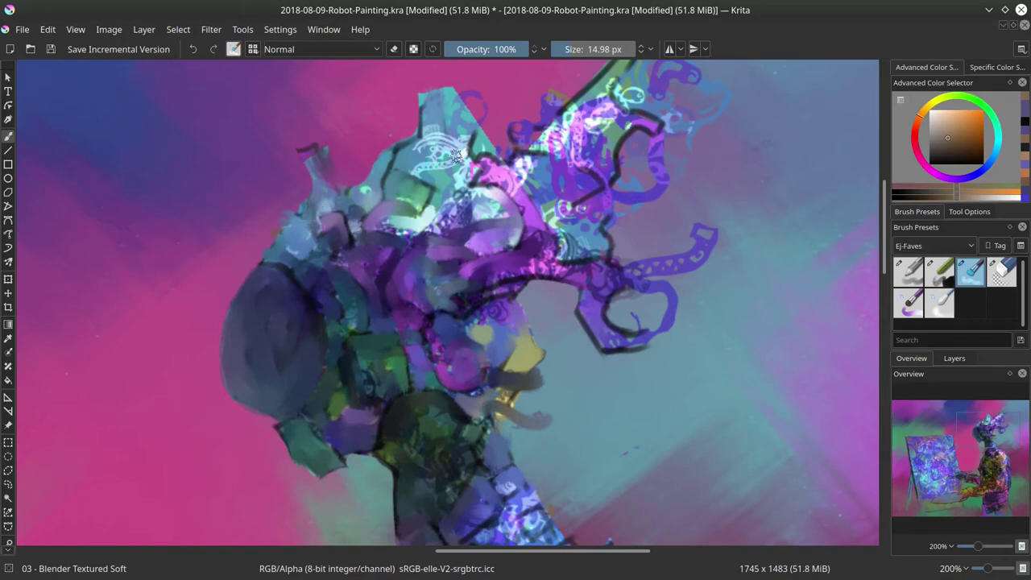
key("bracketleft")
mouse_move(416, 139)
left_mouse_down()
mouse_move(382, 194)
mouse_move(404, 229)
left_mouse_up()
left_click_drag(478, 168, 467, 184)
mouse_move(473, 147)
left_mouse_down()
mouse_move(495, 157)
mouse_move(493, 141)
left_mouse_up()
left_click(991, 281)
left_click_drag(455, 89, 451, 95)
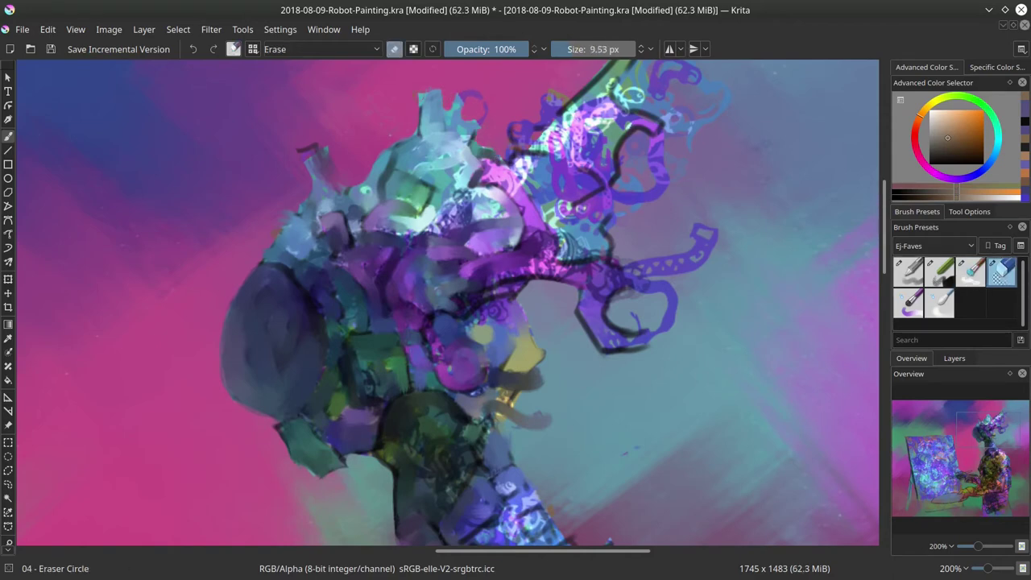
- Smooth the pale shapes in the middle of the head with Blender Textured Soft at 11.75 px
left_click(910, 274)
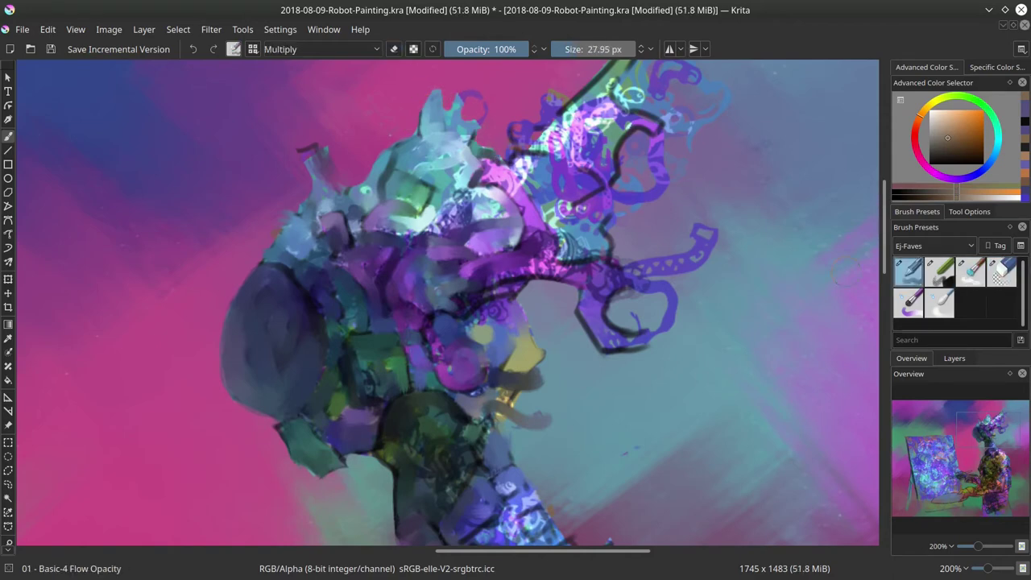
left_click(973, 280)
left_click_drag(455, 200, 430, 230)
mouse_move(469, 199)
left_mouse_down()
mouse_move(446, 226)
mouse_move(492, 171)
mouse_move(532, 158)
mouse_move(462, 206)
left_mouse_up()
- Erase the openings and ragged edges of the two rear antenna loops with the 9.53 px Eraser Circle
mouse_move(546, 130)
left_mouse_down()
mouse_move(491, 198)
mouse_move(536, 254)
left_mouse_up()
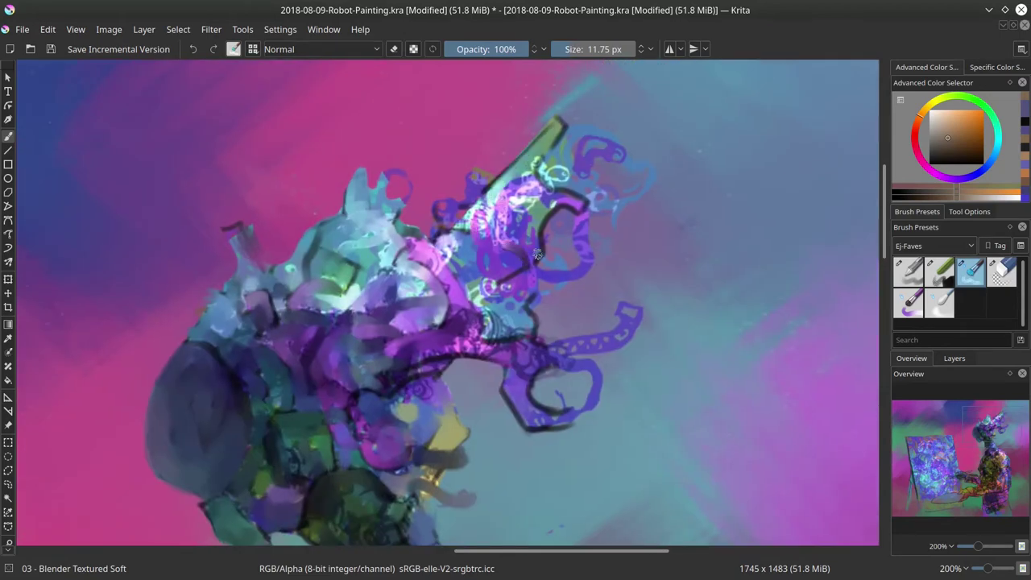
left_click(1000, 272)
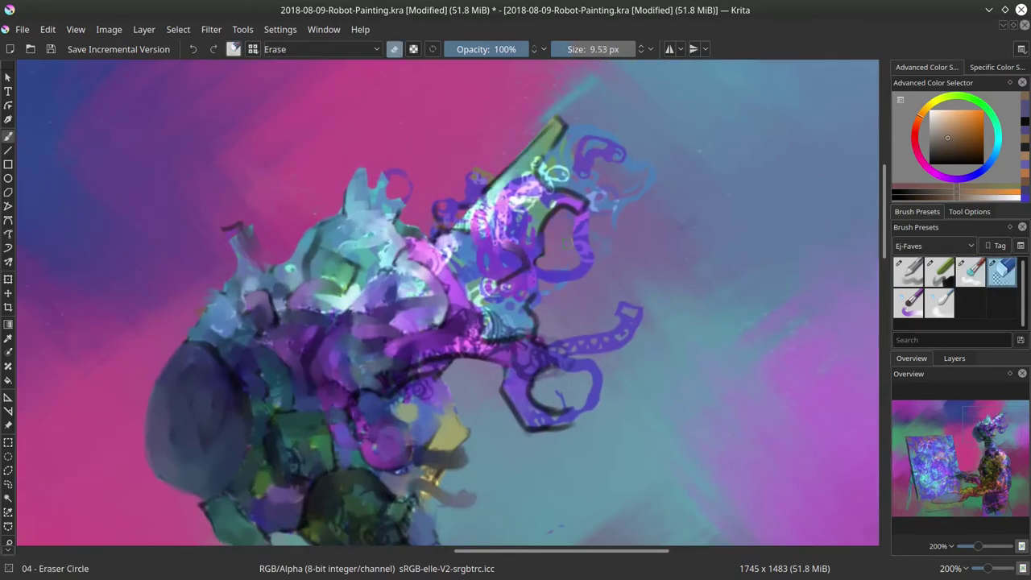
left_click_drag(537, 306, 563, 403)
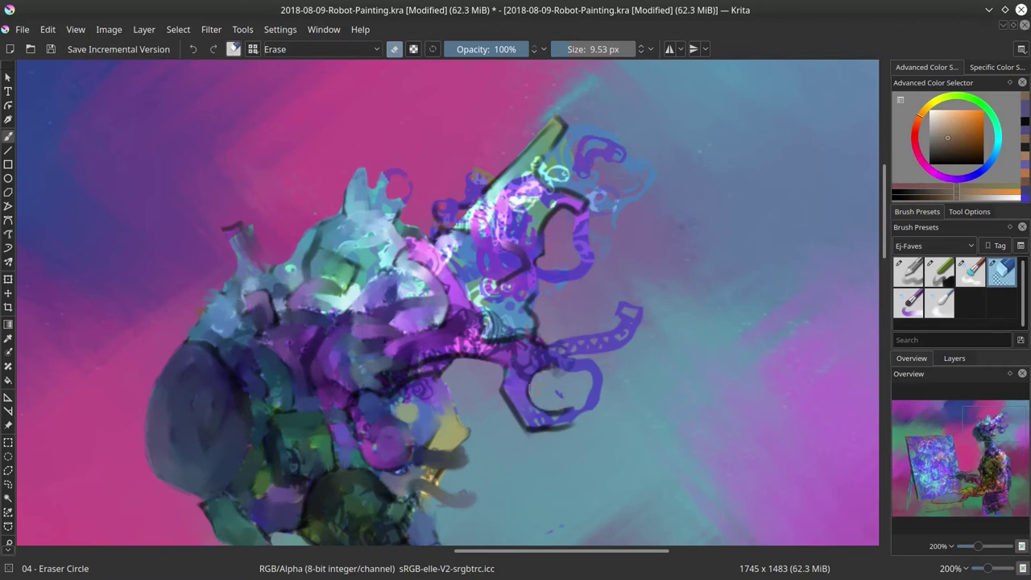
- Repaint the small ring beside the top spike in light teal with Basic-4 Flow Opacity in Normal mode, up to 4.85 px
left_click_drag(527, 265, 616, 194)
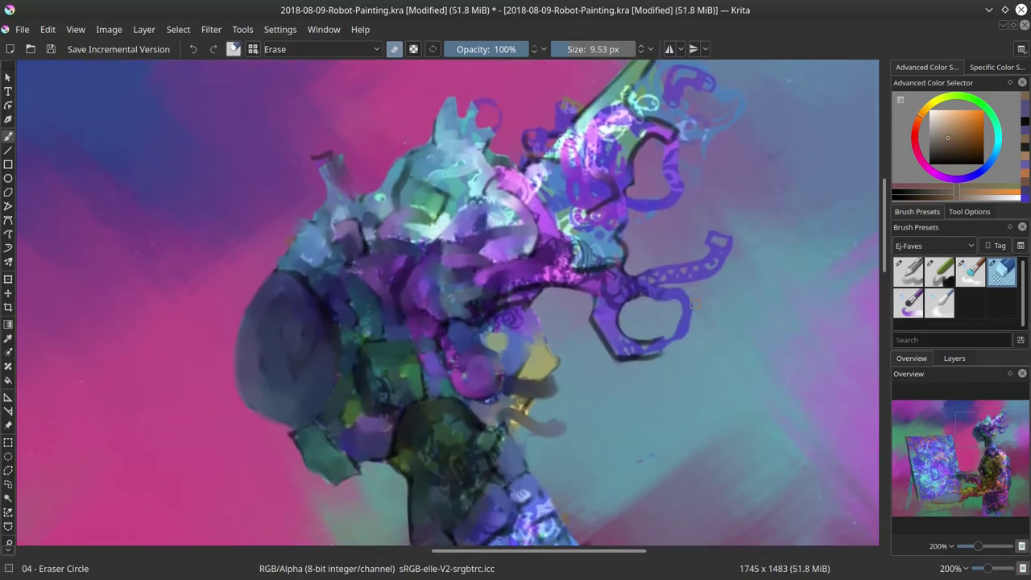
left_click(907, 274)
left_click_drag(513, 296, 505, 295)
left_click(447, 221, "ctrl")
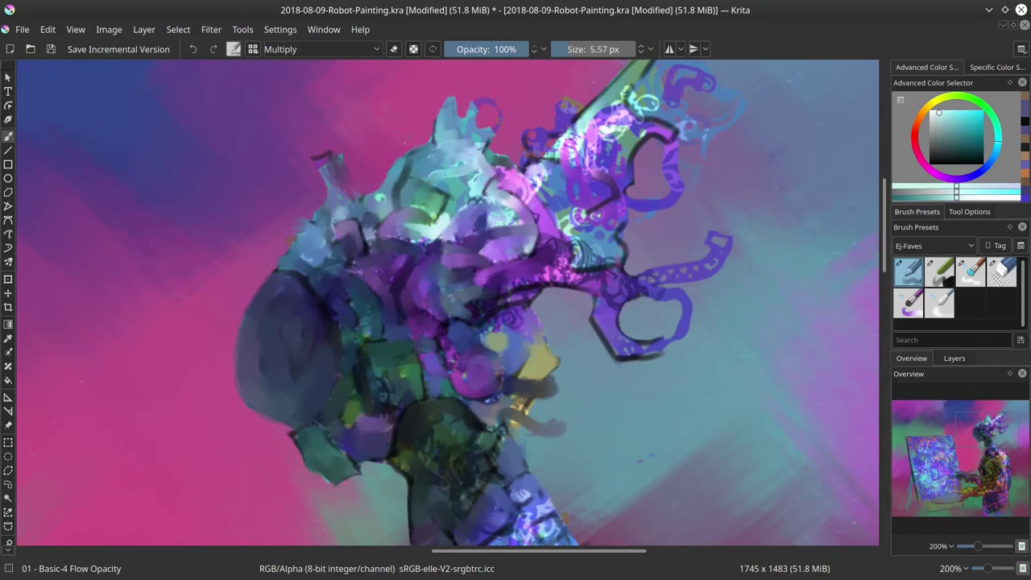
left_click(377, 50)
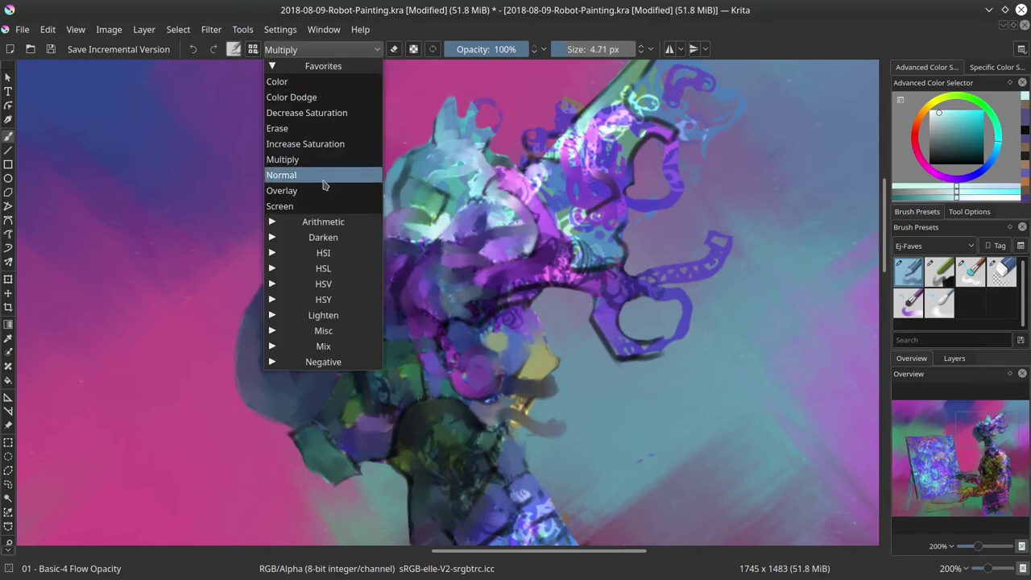
left_click(325, 175)
key("bracketleft")
key("bracketleft")
left_click(957, 136)
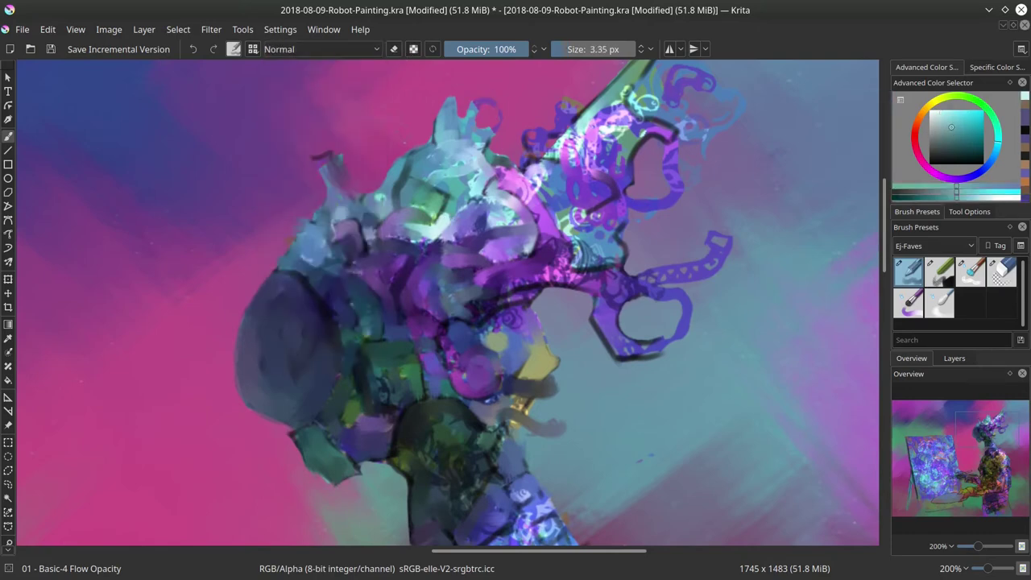
key("bracketright")
key("bracketright")
left_click(950, 119)
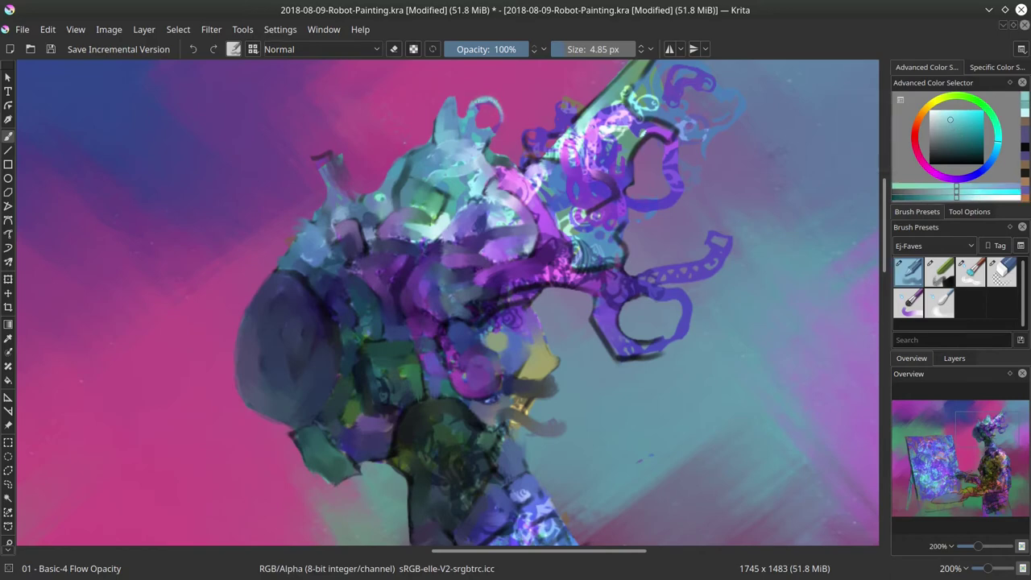
- Paint a pale teal plate with a curved tail across the middle of the head at 6.06 px, using sampled light colors
left_click(486, 183, "ctrl")
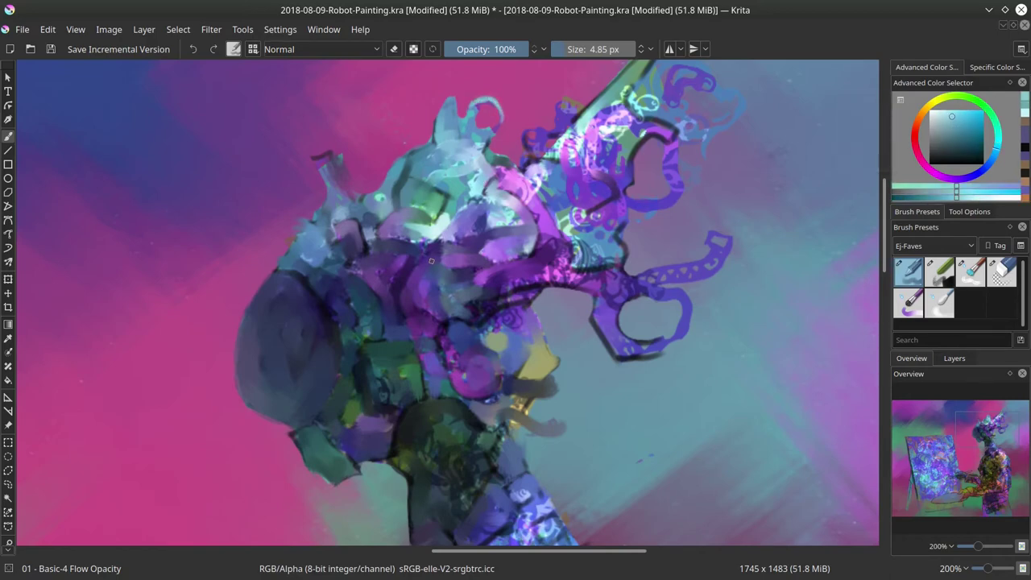
key("bracketright")
mouse_move(413, 274)
left_mouse_down()
mouse_move(446, 256)
mouse_move(480, 256)
left_mouse_up()
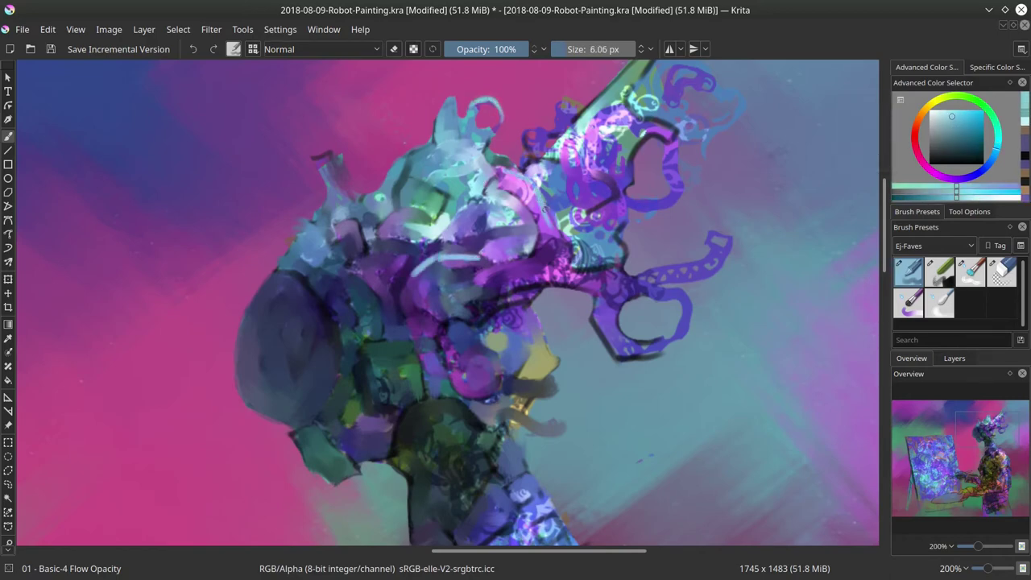
left_click(544, 251, "ctrl")
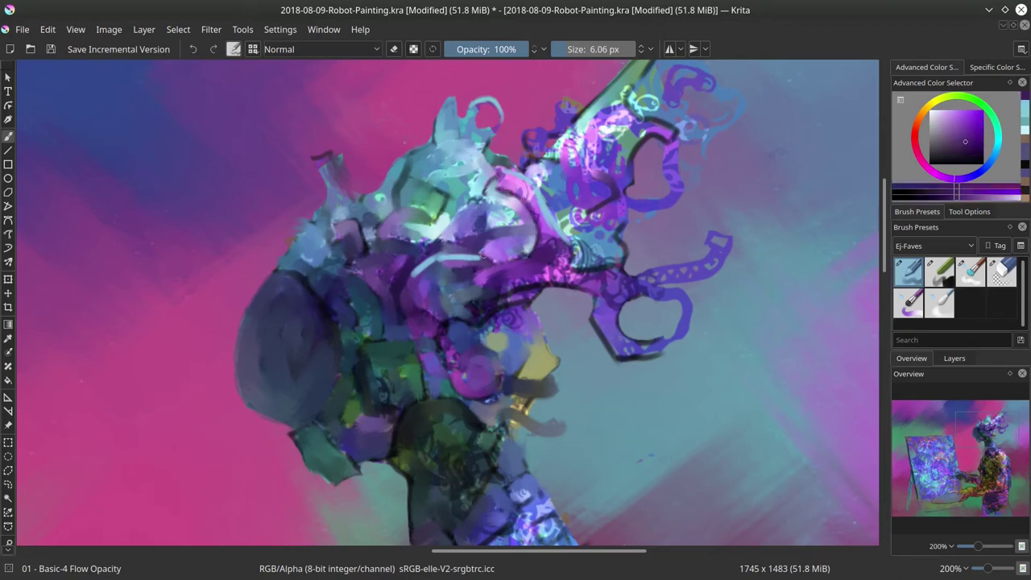
left_click(455, 248, "ctrl")
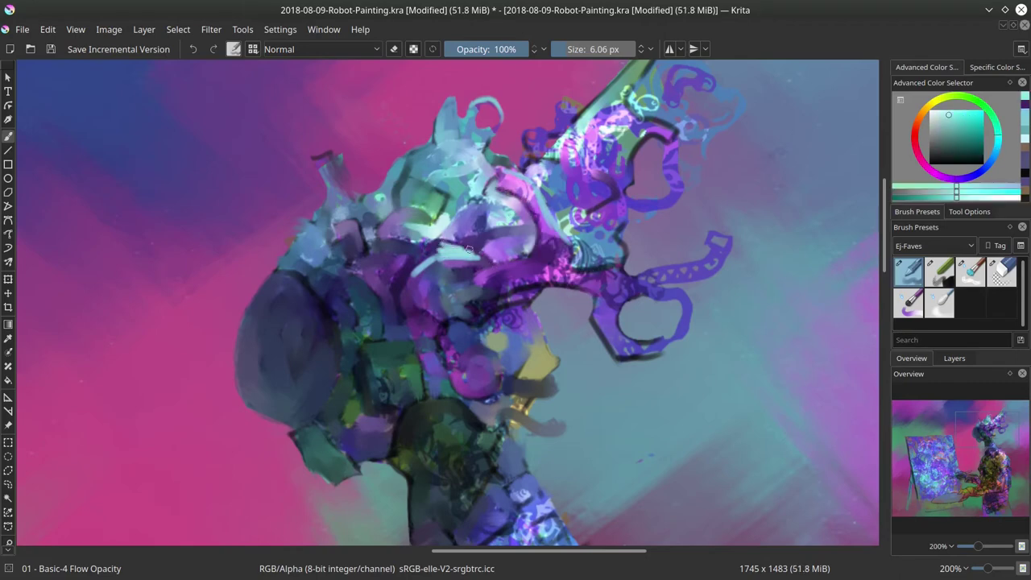
left_click_drag(468, 249, 437, 251)
- Paint pale teal highlights along the front loop, the arm above it, the hooked tip and the pink band, down to 5.11 px
left_click_drag(657, 290, 691, 322)
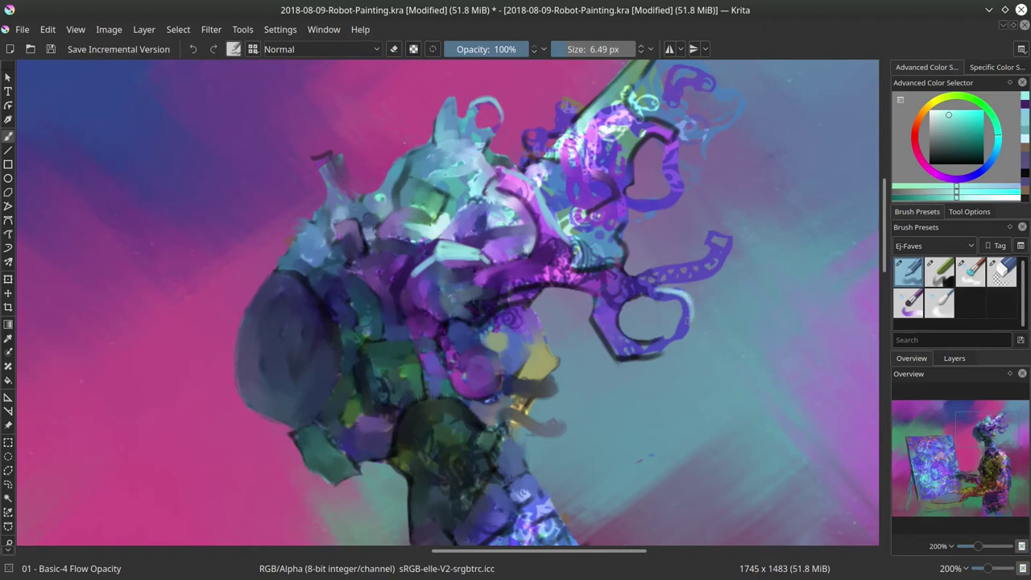
left_click_drag(589, 272, 633, 280)
left_click_drag(551, 266, 621, 278)
left_click_drag(712, 240, 719, 268)
left_click_drag(551, 218, 571, 246)
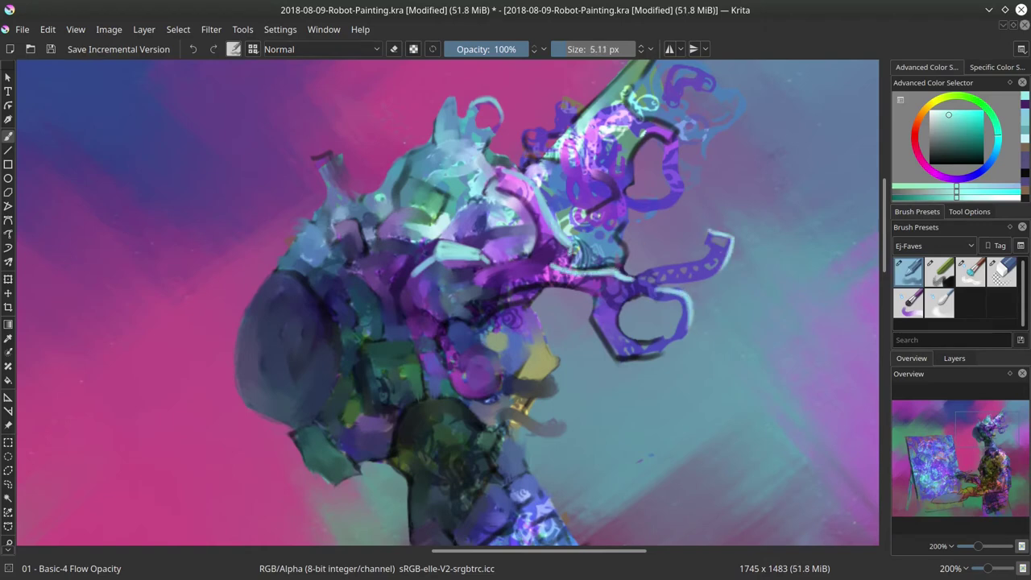
- Shade the gaps at the base of the front horn with sampled dark violet at 6.07 px
left_click(515, 272, "ctrl")
left_click_drag(551, 201, 554, 201)
mouse_move(541, 180)
left_mouse_down()
mouse_move(558, 228)
mouse_move(558, 165)
left_mouse_up()
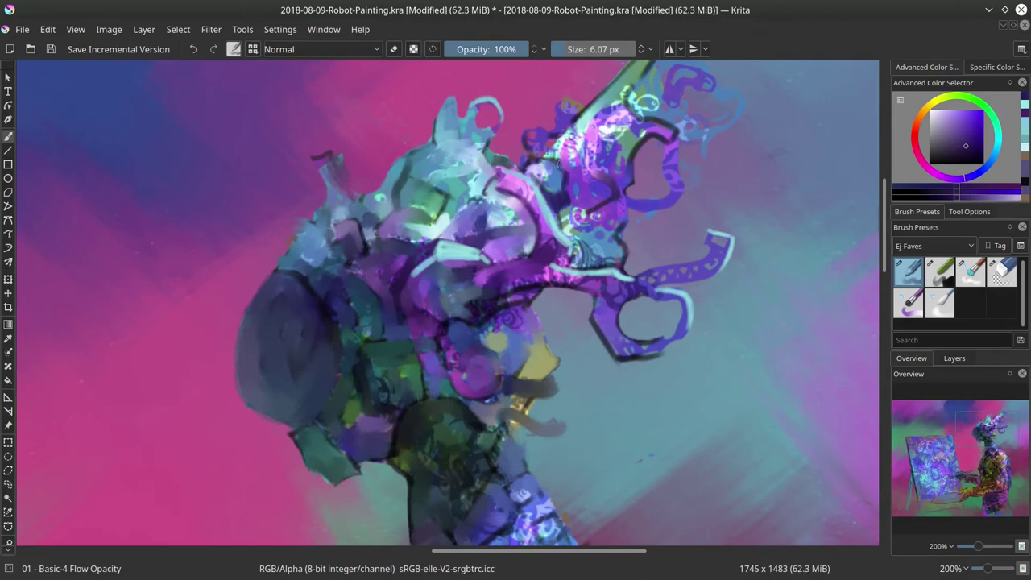
mouse_move(585, 212)
left_mouse_down()
mouse_move(569, 235)
mouse_move(603, 259)
mouse_move(622, 251)
left_mouse_up()
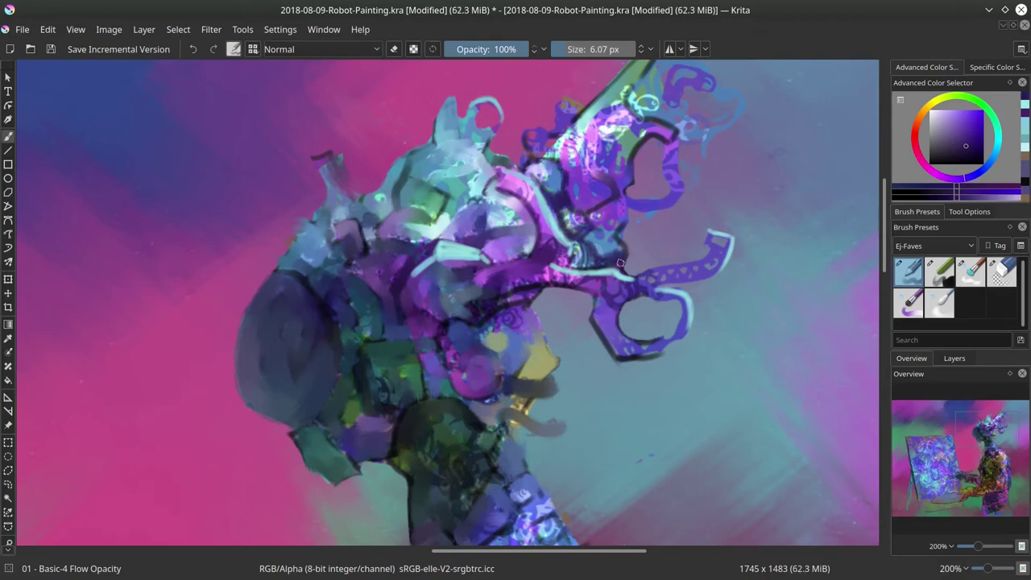
mouse_move(590, 205)
left_mouse_down()
mouse_move(619, 196)
mouse_move(631, 172)
mouse_move(569, 172)
mouse_move(576, 207)
mouse_move(584, 161)
mouse_move(612, 150)
mouse_move(626, 186)
left_mouse_up()
- Add pale teal rim highlights to the upper front claw and the two rounded pieces at the horn's base at 6.07 px
left_click(555, 217, "ctrl")
mouse_move(627, 135)
left_mouse_down()
mouse_move(635, 125)
mouse_move(673, 129)
left_mouse_up()
left_click_drag(641, 126, 621, 145)
left_click_drag(573, 174, 606, 158)
left_click_drag(531, 171, 557, 164)
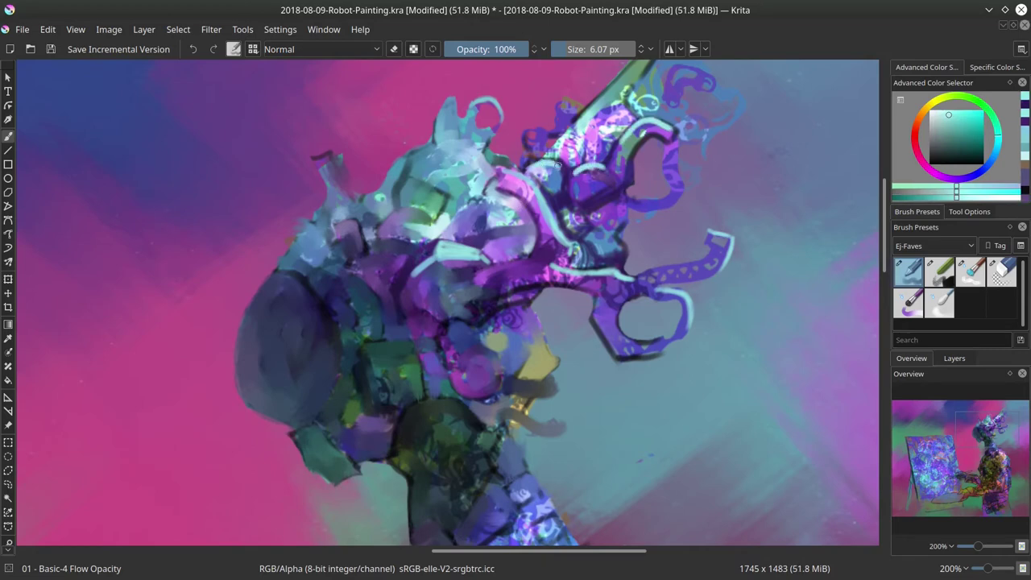
- Darken the front claw's lower curve with sampled violet, and line the small knobs and long horn edge with pale teal
left_click_drag(691, 223, 646, 267)
left_click(570, 298, "ctrl")
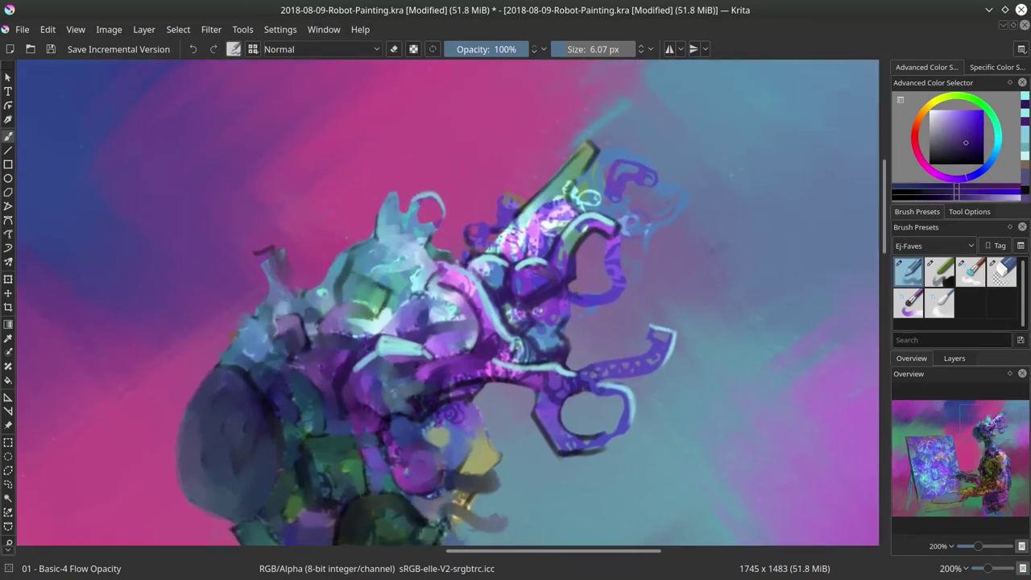
mouse_move(569, 299)
left_mouse_down()
mouse_move(596, 297)
mouse_move(619, 279)
left_mouse_up()
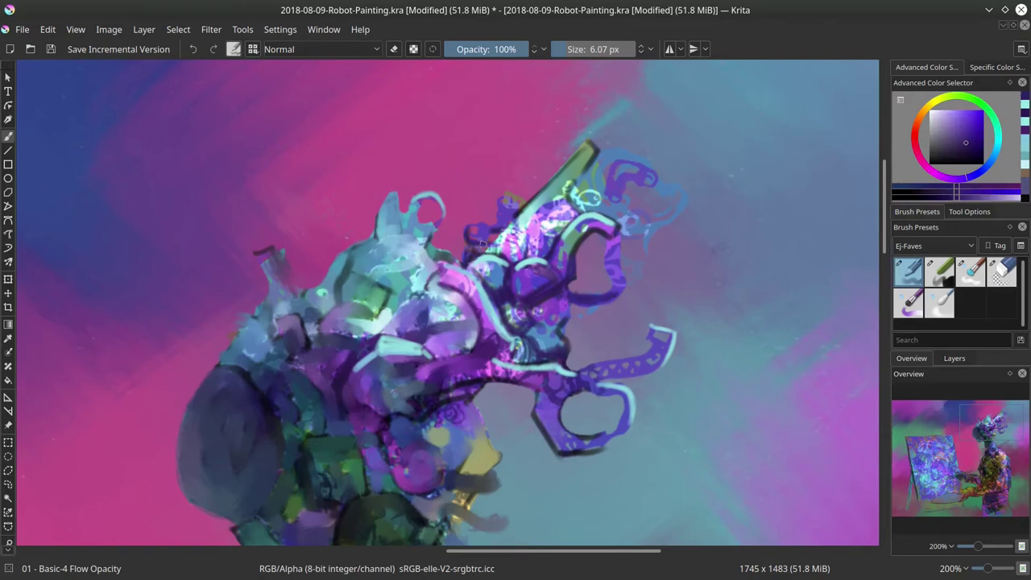
left_click(489, 319, "ctrl")
left_click_drag(507, 221, 498, 221, "shift")
mouse_move(466, 227)
left_mouse_down()
mouse_move(589, 138)
mouse_move(586, 184)
left_mouse_up()
- Erase the loose purple and blue curls in front of the horn and the claw's hanging loop with Eraser Circle, up to 16.60 px
left_click(1001, 272)
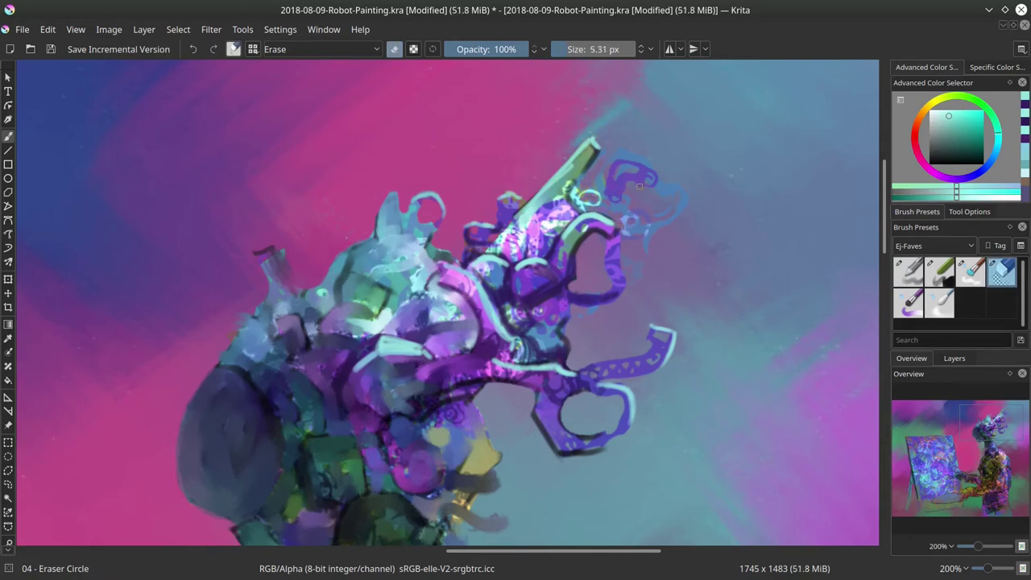
left_click_drag(620, 243, 624, 243)
mouse_move(622, 229)
left_mouse_down()
mouse_move(615, 234)
mouse_move(645, 266)
left_mouse_up()
mouse_move(609, 171)
left_mouse_down()
mouse_move(615, 197)
mouse_move(643, 178)
left_mouse_up()
mouse_move(623, 212)
left_mouse_down()
mouse_move(632, 228)
mouse_move(586, 317)
left_mouse_up()
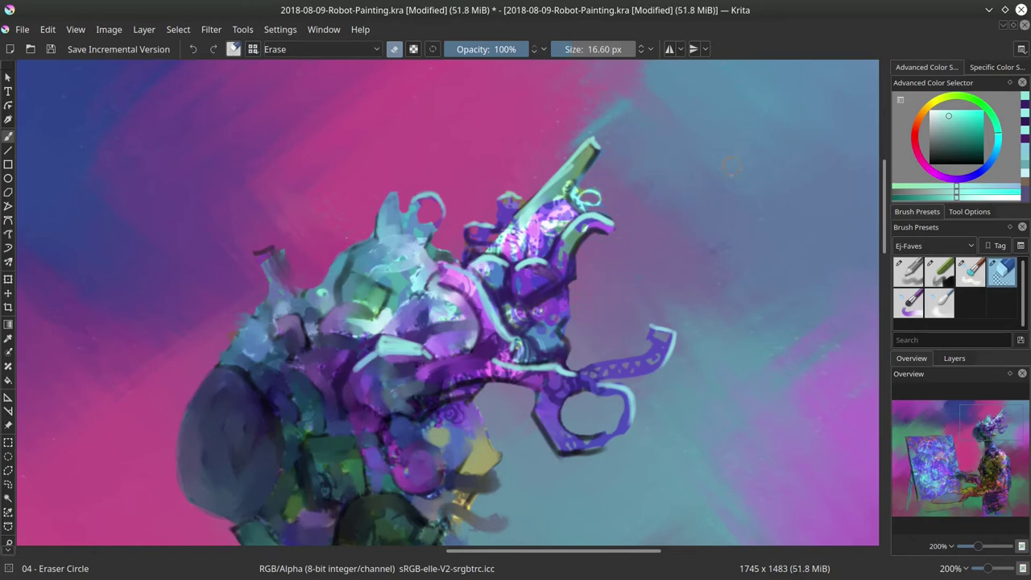
- Highlight the arc beside the ear disc, the plates above it and the disc's upper edge in sampled pale teal with Basic-4 Flow Opacity
left_click_drag(549, 393, 653, 284)
key("bracketleft")
key("bracketleft")
left_click(480, 288, "ctrl")
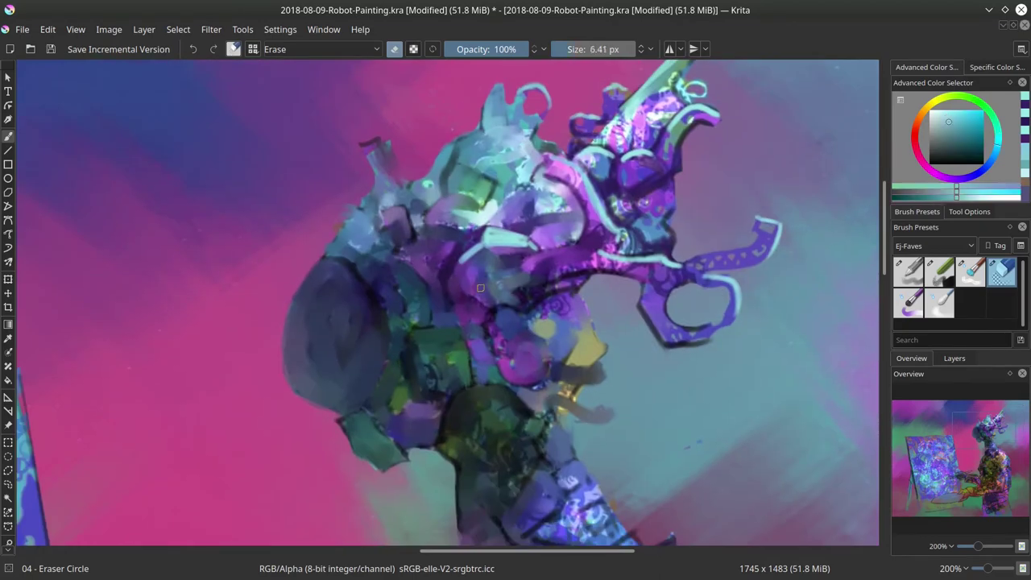
key("slash")
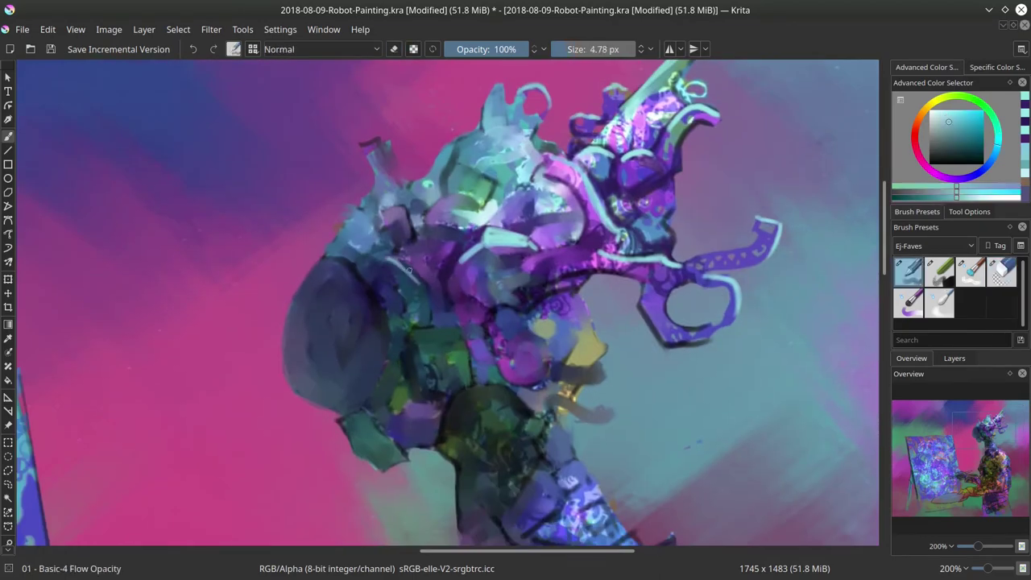
left_click_drag(384, 261, 424, 305)
mouse_move(384, 206)
left_mouse_down()
mouse_move(414, 235)
mouse_move(452, 239)
left_mouse_up()
left_click_drag(326, 266, 369, 299)
- Repaint the rear head contour above the ear disc in sampled blues, and trim the rear spike's tip with Eraser Circle at 6.13 px
key("slash")
key("slash")
left_click(337, 242, "ctrl")
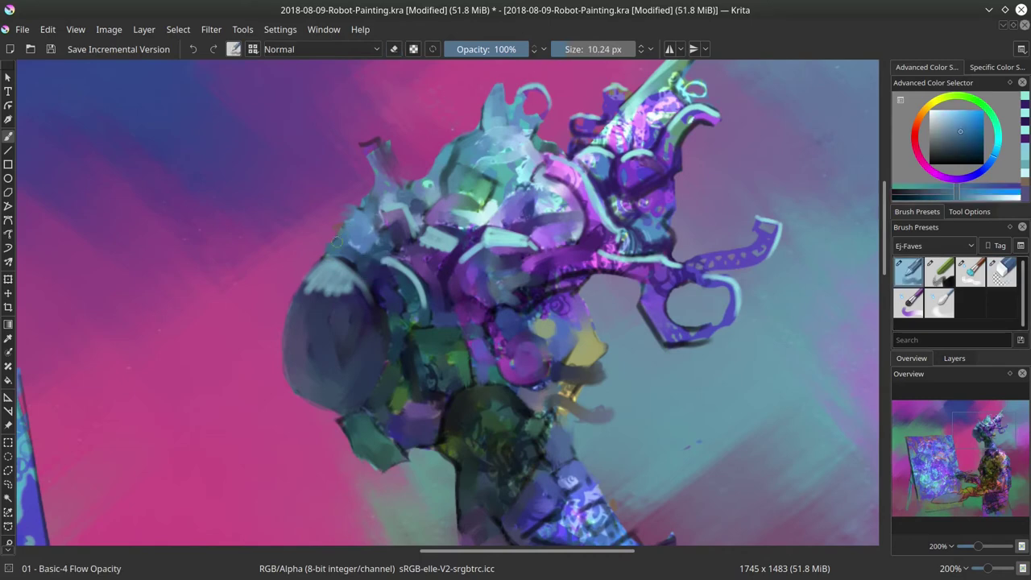
left_click(346, 213, "ctrl")
key("e")
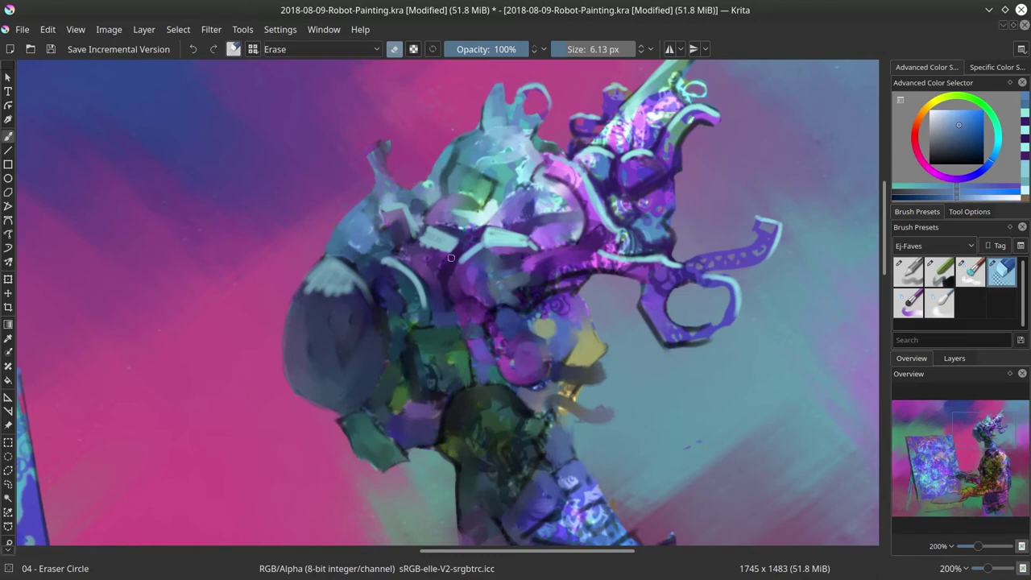
- Cover the green patch on the crown with sampled blue-grey tones using Basic-4 Flow Opacity at 7.65 px
left_click(905, 278)
left_click(471, 235, "ctrl")
mouse_move(429, 187)
left_mouse_down()
mouse_move(452, 149)
mouse_move(480, 203)
mouse_move(485, 169)
mouse_move(443, 199)
left_mouse_up()
left_click(443, 201, "ctrl")
left_click_drag(441, 199, 461, 195)
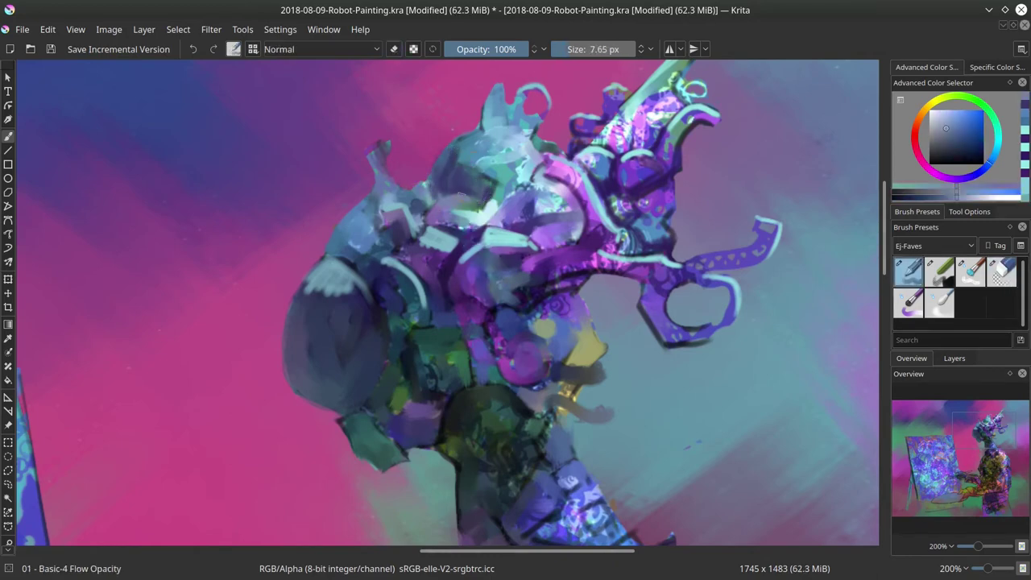
left_click(477, 176, "ctrl")
- Repaint the shapes in the middle of the head and under the brow with sampled blues and violets, down to 4.94 px
left_click(464, 237, "ctrl")
mouse_move(463, 232)
left_mouse_down()
mouse_move(427, 232)
mouse_move(439, 226)
left_mouse_up()
mouse_move(513, 312)
left_mouse_down()
mouse_move(556, 244)
mouse_move(610, 232)
left_mouse_up()
left_click(491, 257, "ctrl")
left_click(537, 245, "ctrl")
left_click(549, 258, "ctrl")
left_click(593, 240, "ctrl")
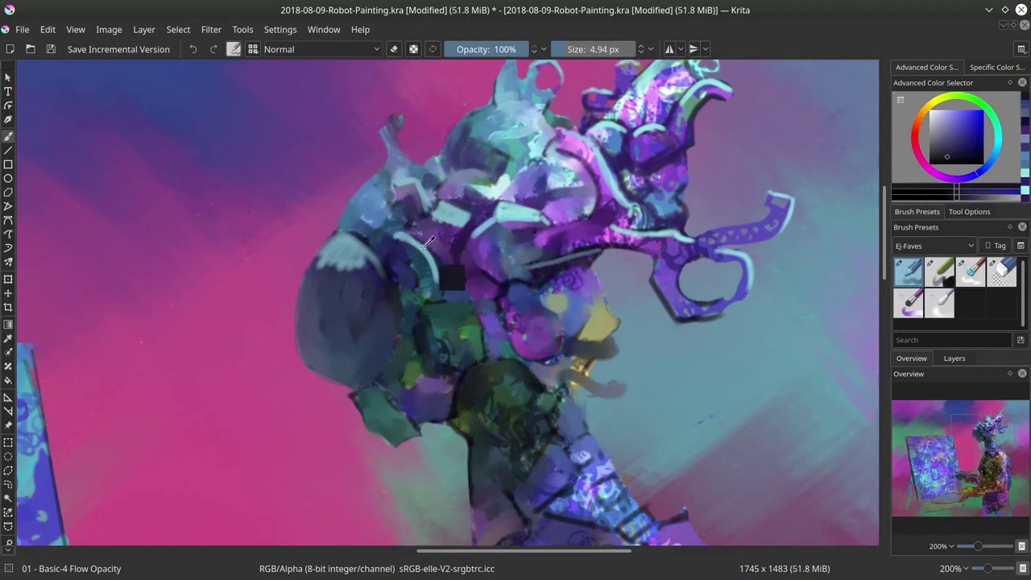
left_click(453, 277, "ctrl")
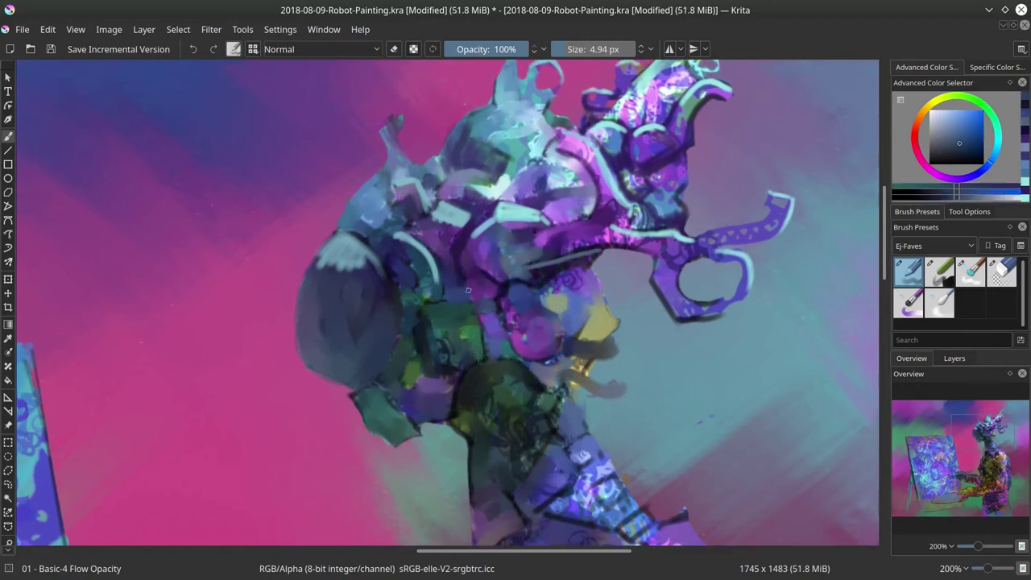
- Outline the green block, the face front, the pink cheek disc and the chin hooks with light teal highlights at 4.94 px
left_click(421, 244, "ctrl")
left_click_drag(435, 303, 453, 303)
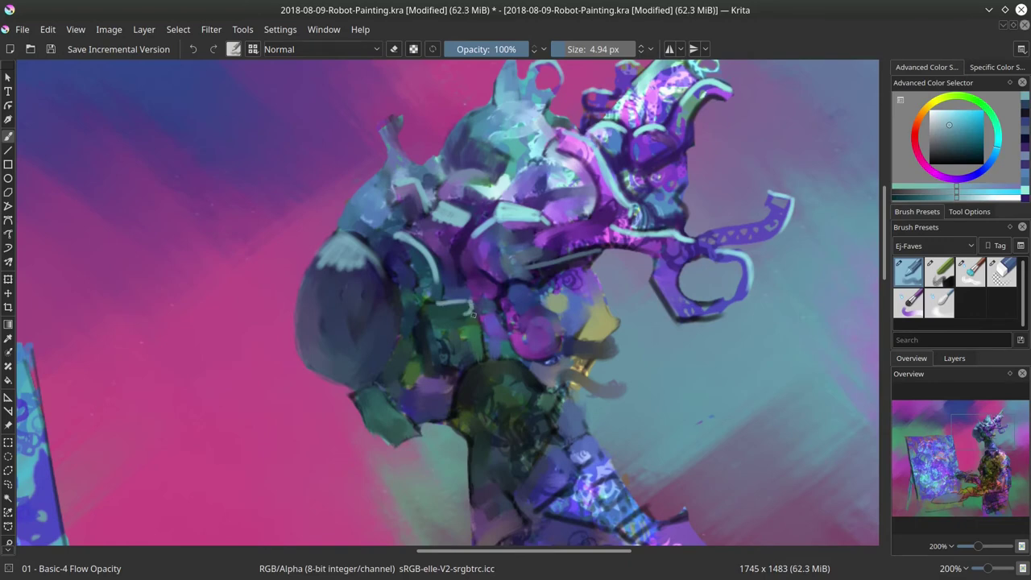
left_click(948, 119)
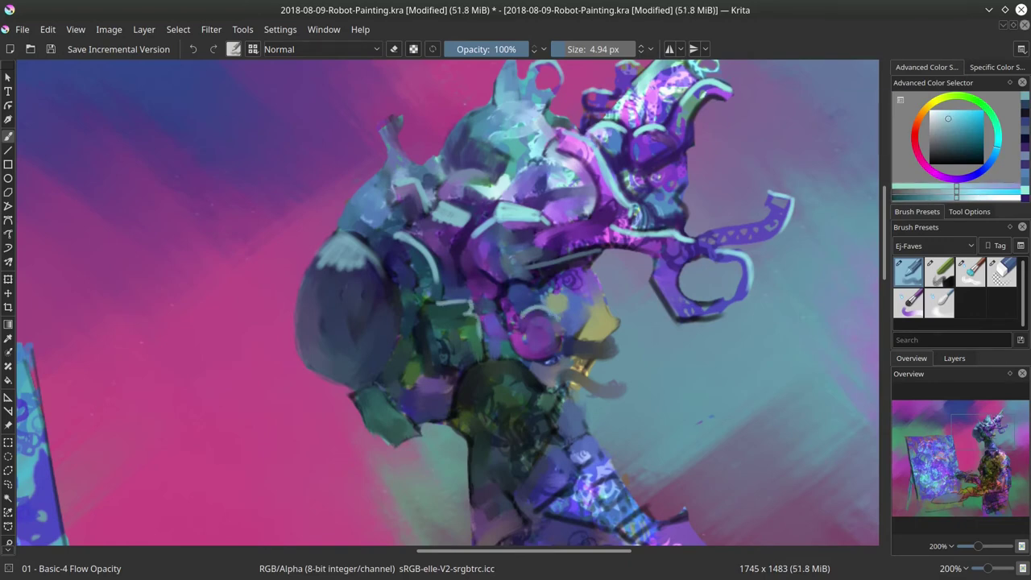
mouse_move(586, 266)
left_mouse_down()
mouse_move(620, 325)
mouse_move(606, 340)
mouse_move(614, 341)
left_mouse_up()
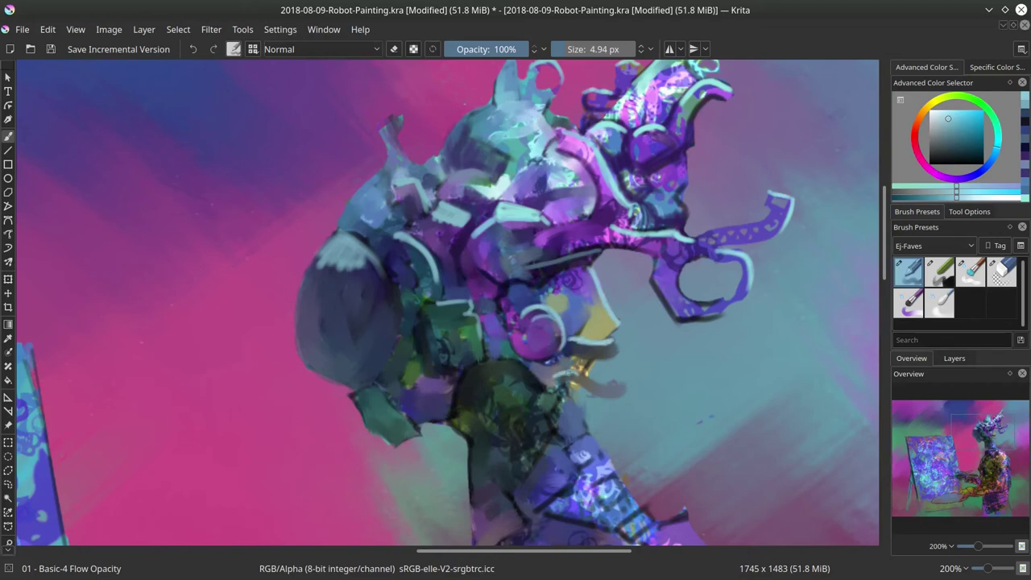
left_click_drag(567, 372, 614, 383)
- Repaint the areas around and behind the pink cheek disc with sampled dark blue and violet, using a larger brush
left_click(548, 411, "ctrl")
left_click(550, 362, "ctrl")
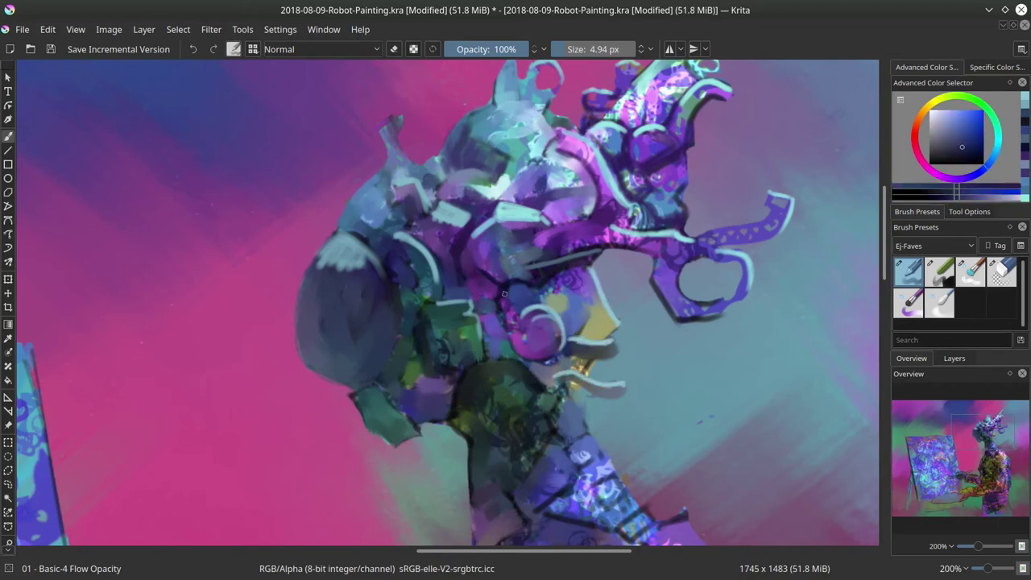
key("bracketright")
key("bracketright")
left_click_drag(503, 319, 524, 349)
left_click_drag(486, 294, 487, 312)
left_click(486, 300, "ctrl")
mouse_move(454, 263)
left_mouse_down()
mouse_move(465, 289)
mouse_move(470, 257)
left_mouse_up()
- Paint a curved pale teal edge from above the ear arc down to the green block at 4.25 px
left_click(478, 262, "ctrl")
left_click_drag(426, 231, 453, 248)
mouse_move(435, 239)
left_mouse_down("shift")
mouse_move(452, 250)
mouse_move(470, 312)
left_mouse_up("shift")
left_click(427, 251, "ctrl")
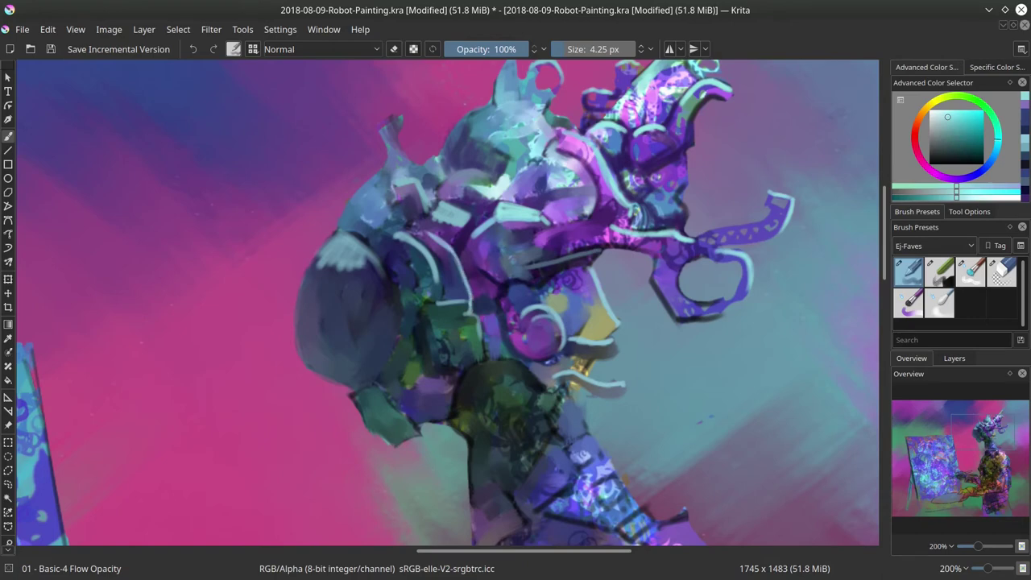
- Repaint the green block and the flap below the ear disc with sampled dark teal tones at 4.25 px
left_click(435, 361, "ctrl")
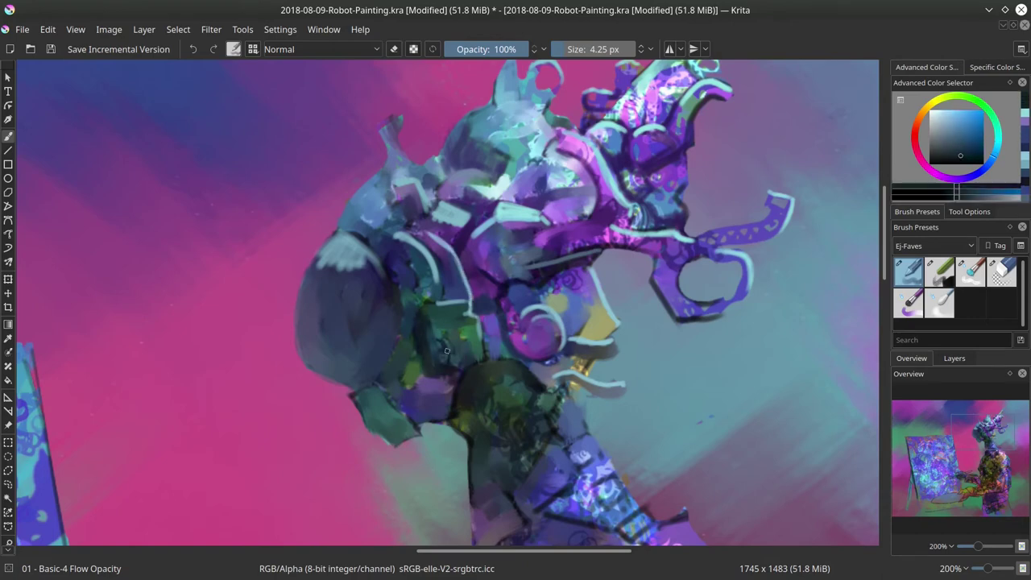
left_click(409, 437, "ctrl")
left_click_drag(395, 433, 364, 409)
- Strengthen the dark rounded top of the neck with sampled near-black green, up to 13.70 px
left_click_drag(607, 380, 643, 417, "ctrl")
left_click_drag(648, 380, 654, 344, "ctrl")
left_click_drag(589, 244, 591, 295)
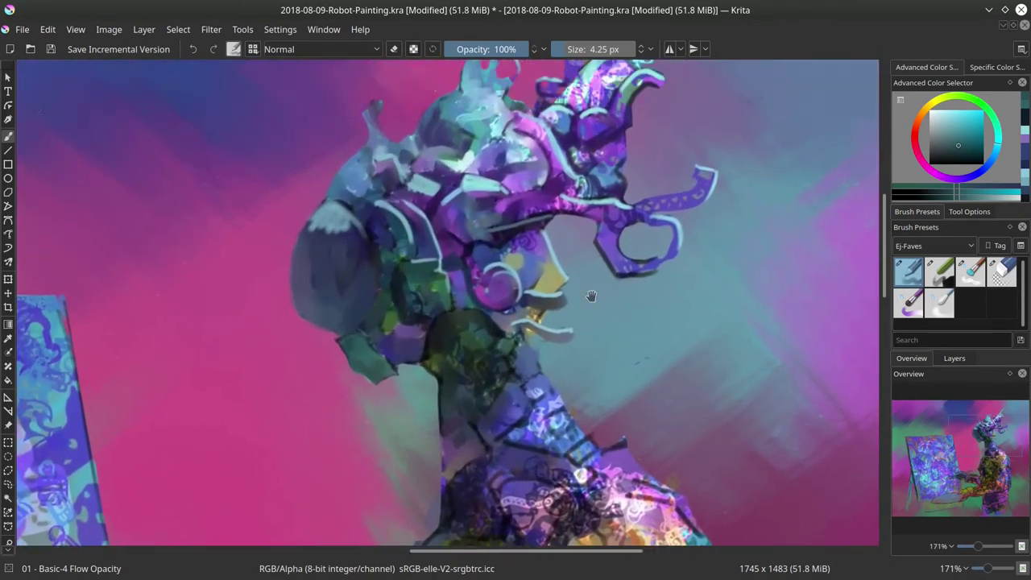
left_click(454, 383, "ctrl")
mouse_move(453, 334)
left_mouse_down("shift")
mouse_move(471, 333)
mouse_move(435, 347)
mouse_move(451, 315)
mouse_move(490, 320)
mouse_move(436, 345)
mouse_move(441, 379)
left_mouse_up("shift")
left_click(465, 389, "ctrl")
key("bracketright")
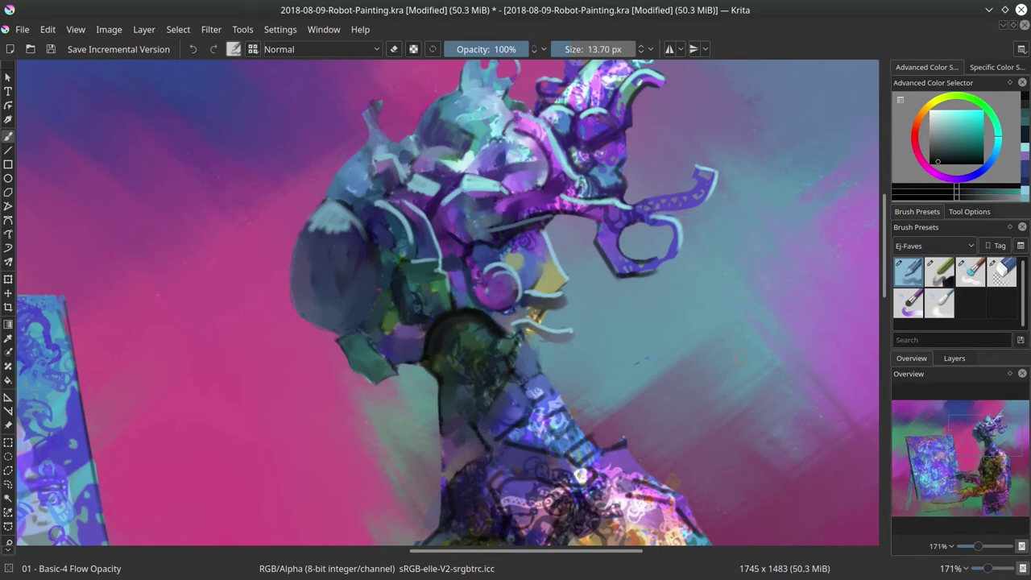
- Erase stray specks in the background in front of the face with Eraser Circle at 31.31 px
left_click(1002, 272)
key("bracketright")
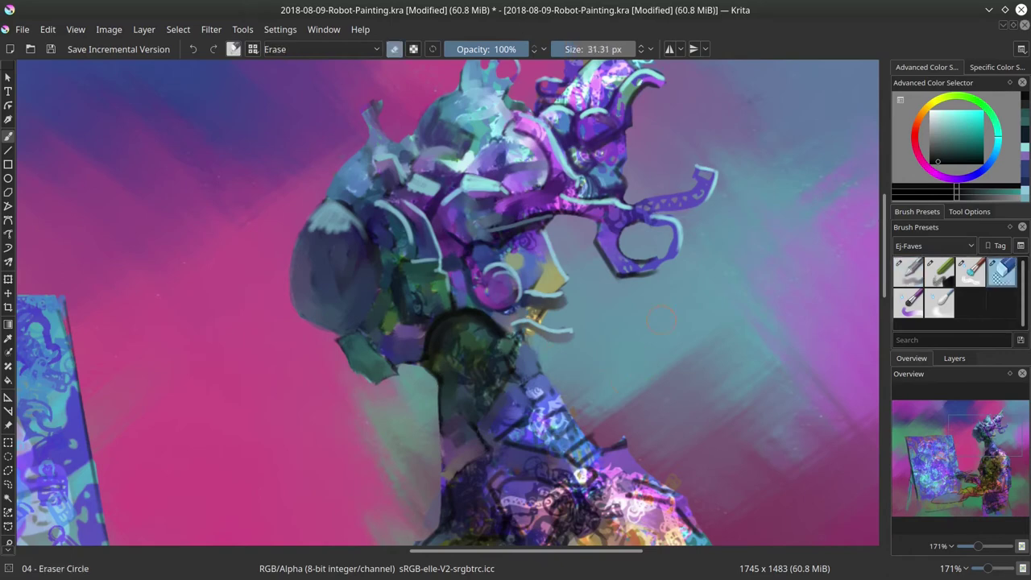
scroll(616, 123, "down", 3)
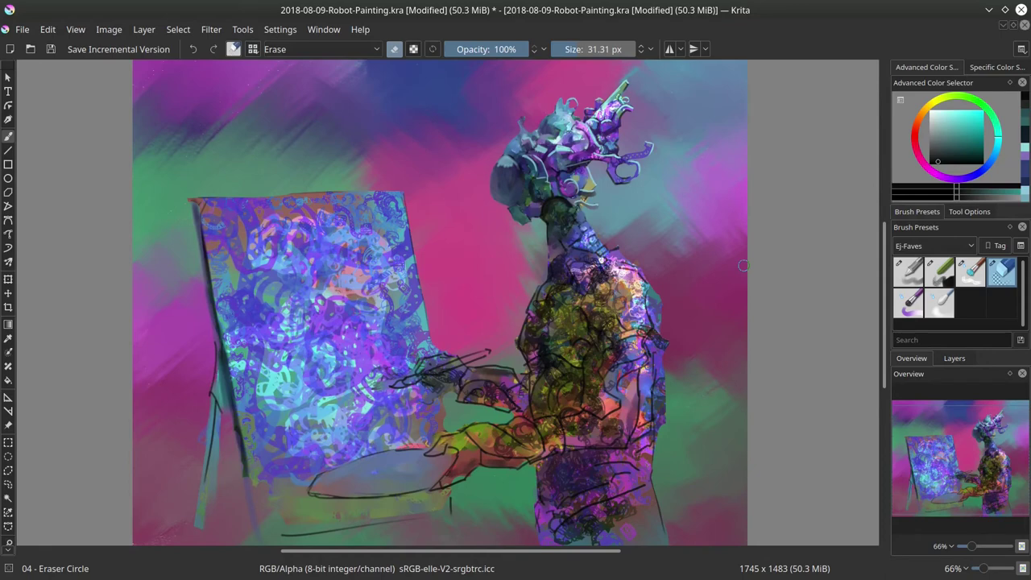
- Smooth the background on Layer 1 around the figure with Blender Textured Soft at 34.48 px
left_click(954, 359)
left_click(984, 449)
left_click(970, 272)
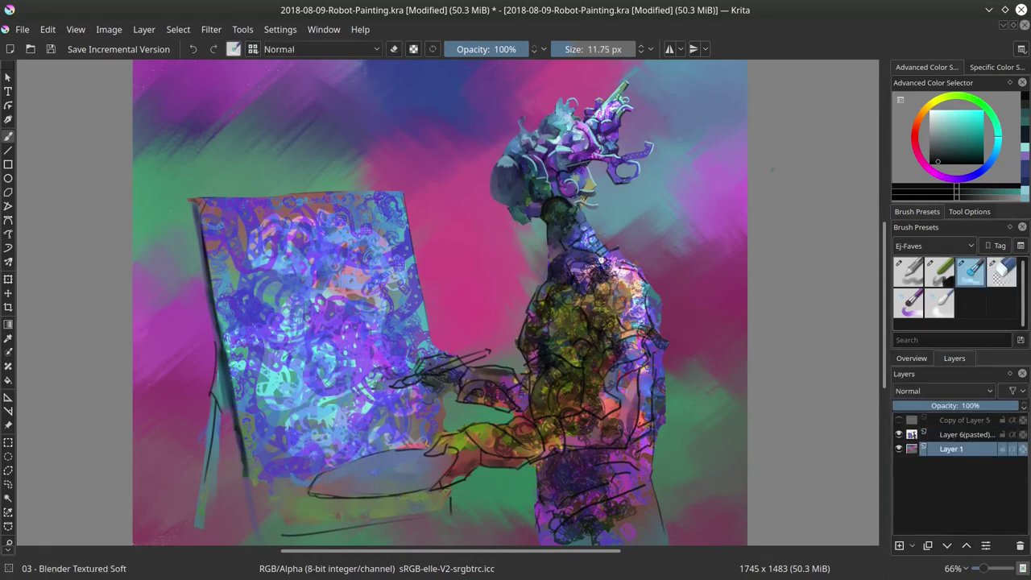
key("bracketright")
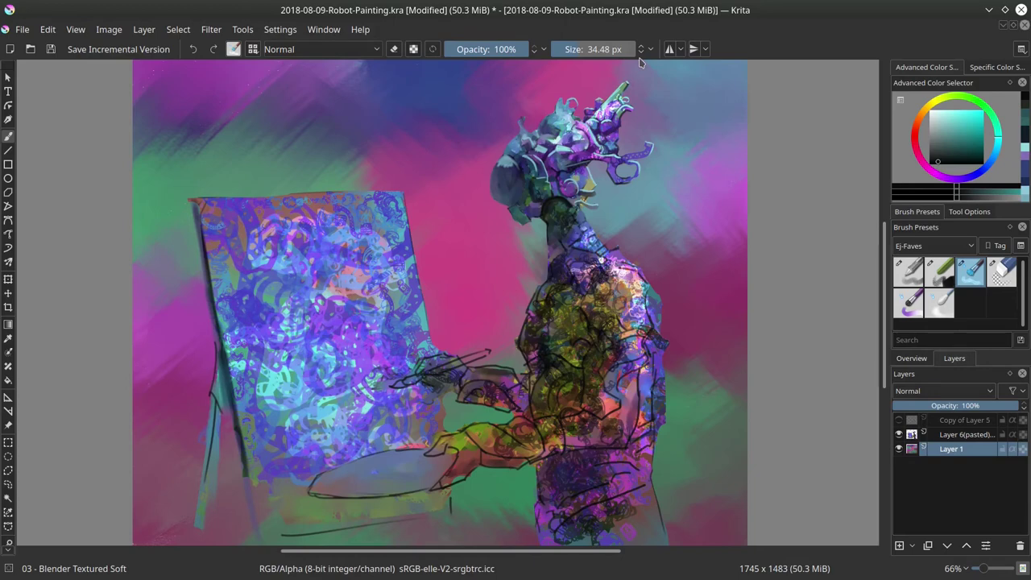
mouse_move(552, 2)
left_click(512, 16)
left_click(512, 16)
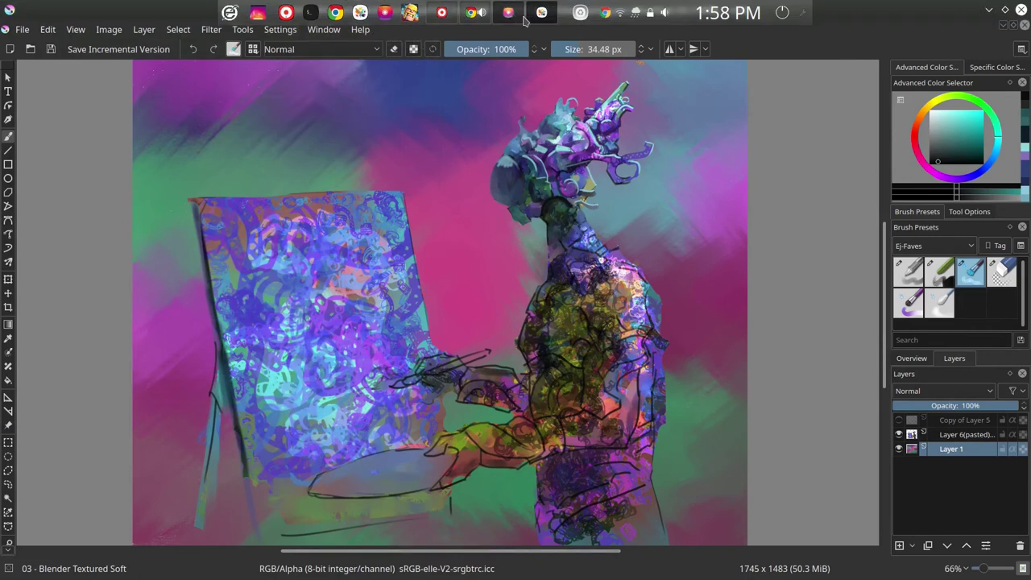
- Save the painting with Layer 1 locked, and ready the 31.31 px Eraser Circle on the pasted figure layer
left_click(962, 434)
left_click(51, 49)
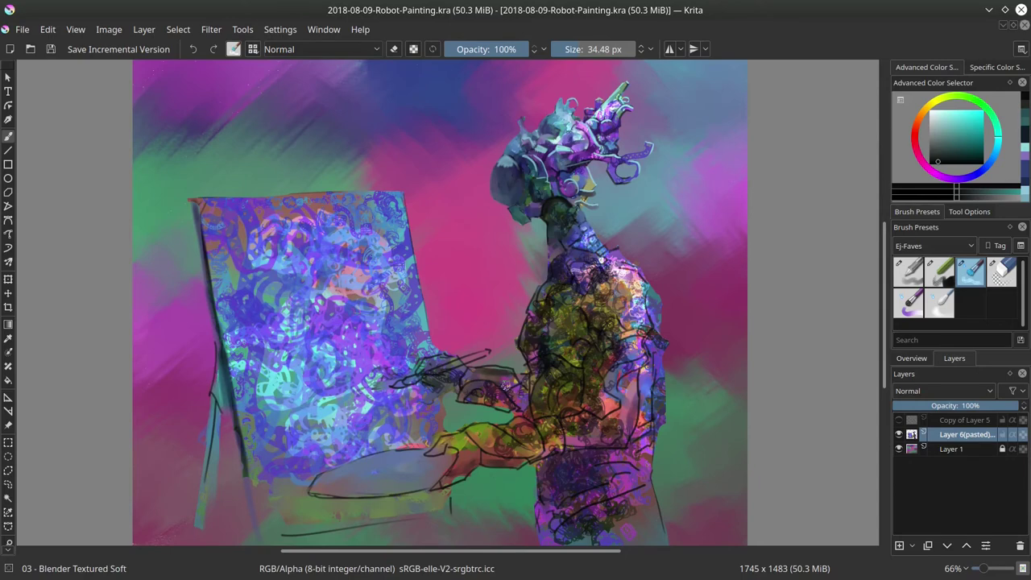
left_click(1001, 281)
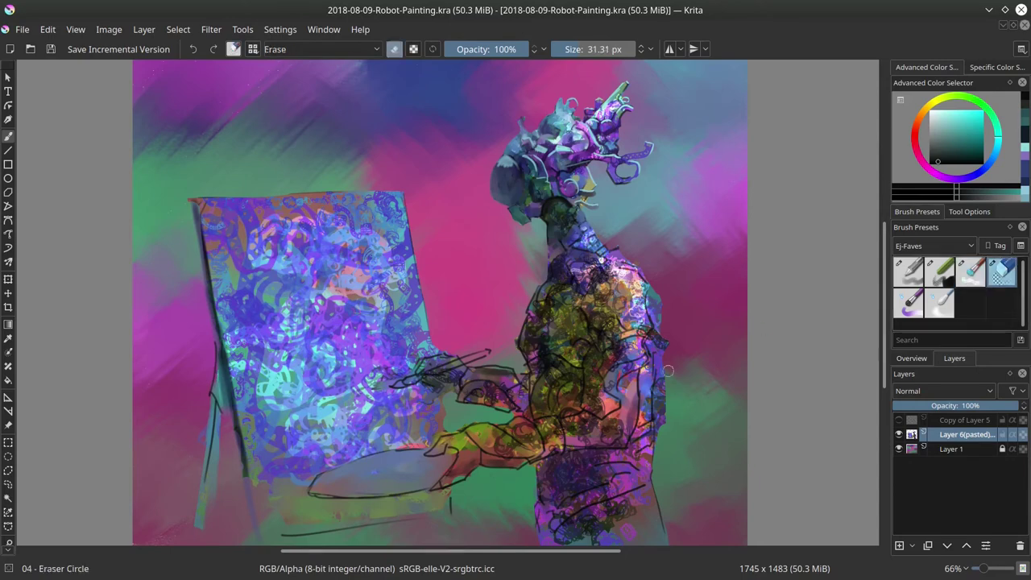
- Trim the figure's back edge with the 31.31 px eraser, then blend and trim the neck's edge using Blender Textured Soft and the 19.30 px eraser
left_click_drag(669, 359, 658, 439)
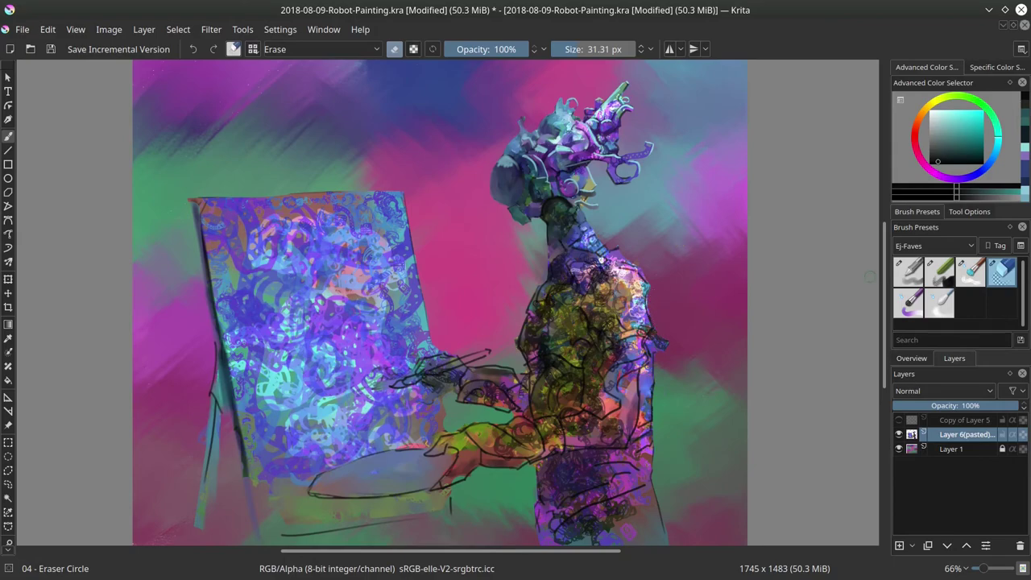
left_click(908, 273)
left_click_drag(589, 327, 611, 230)
left_click_drag(611, 230, 558, 365)
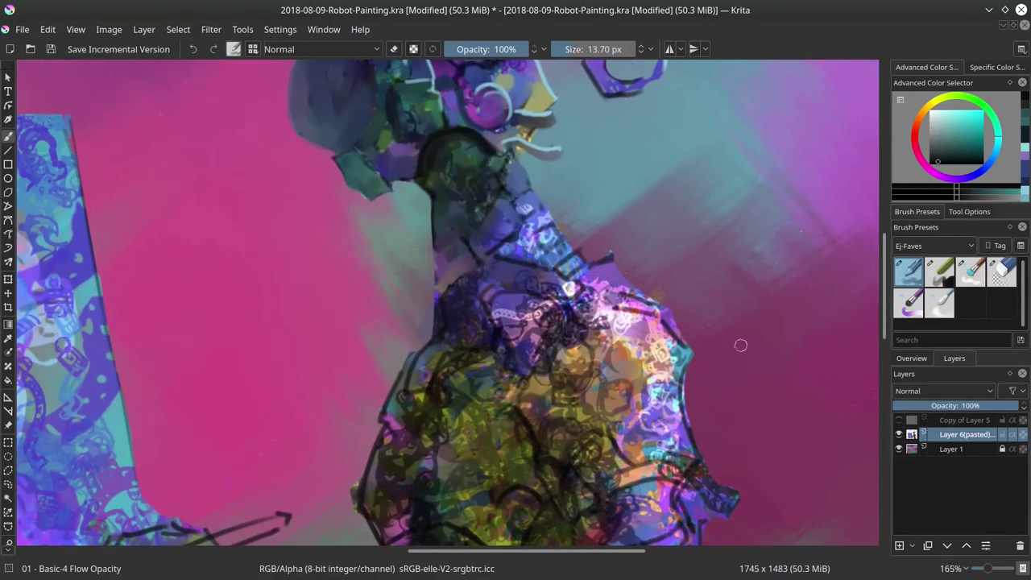
scroll(740, 345, "down", 1)
left_click(970, 272)
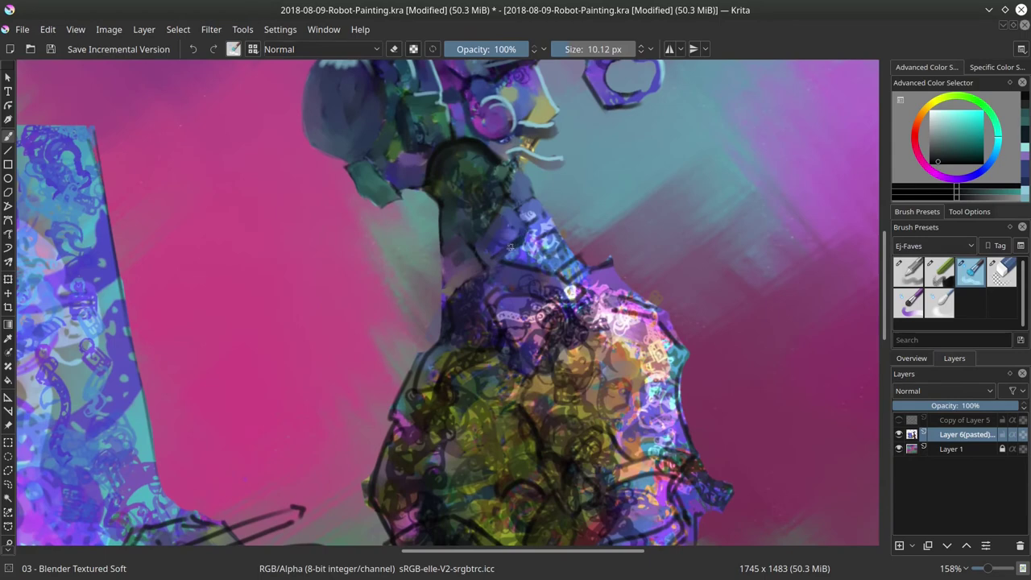
left_click_drag(441, 210, 442, 305)
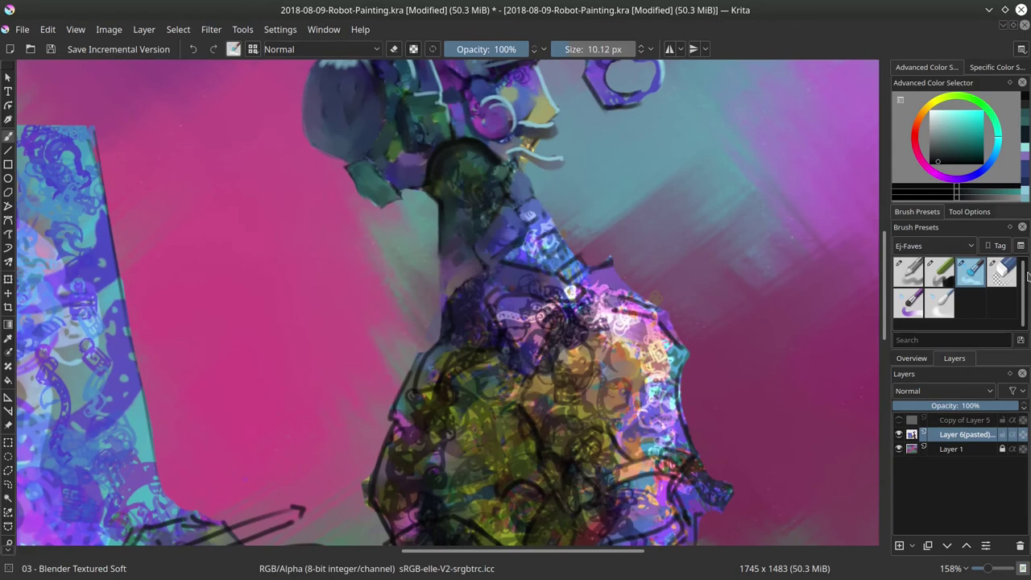
left_click(1002, 272)
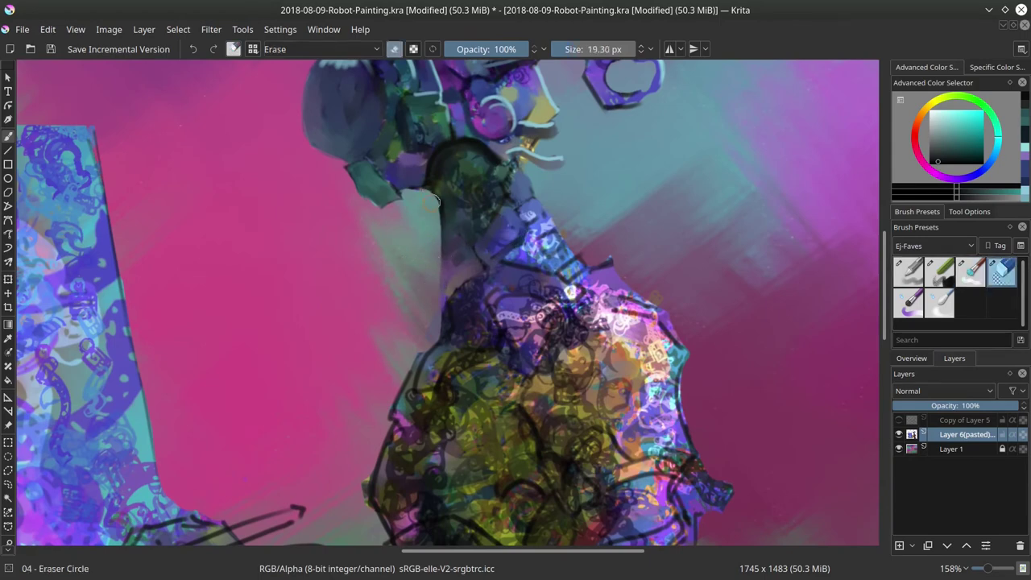
left_click_drag(436, 199, 432, 309)
left_click_drag(349, 199, 359, 254)
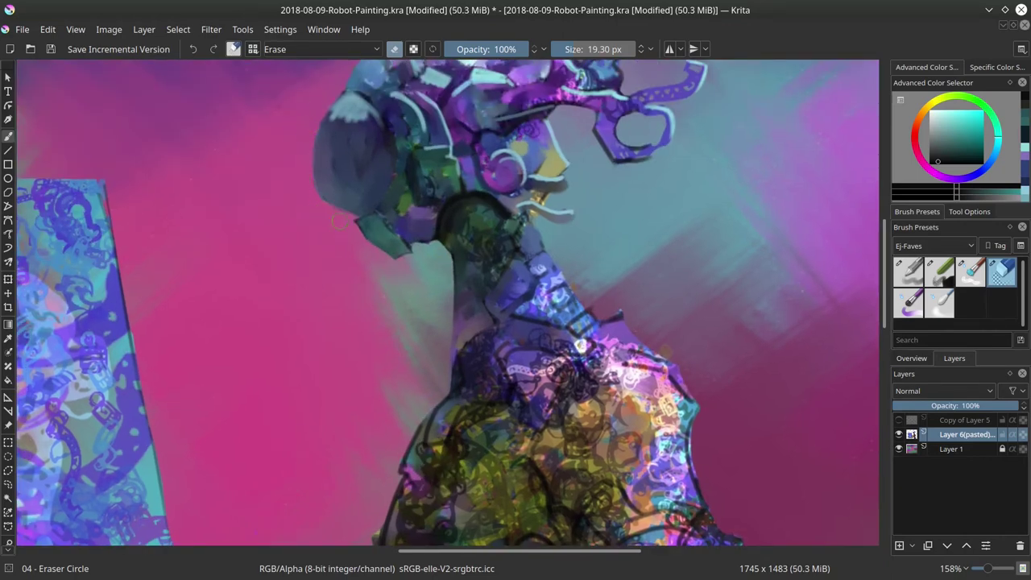
- Darken the middle of the torso with Basic-4 Flow Opacity at 13.70 px, and blend it and the chest outline with Blender Textured Soft
scroll(513, 311, "down", 1)
left_click(914, 276)
left_click_drag(533, 387, 467, 205)
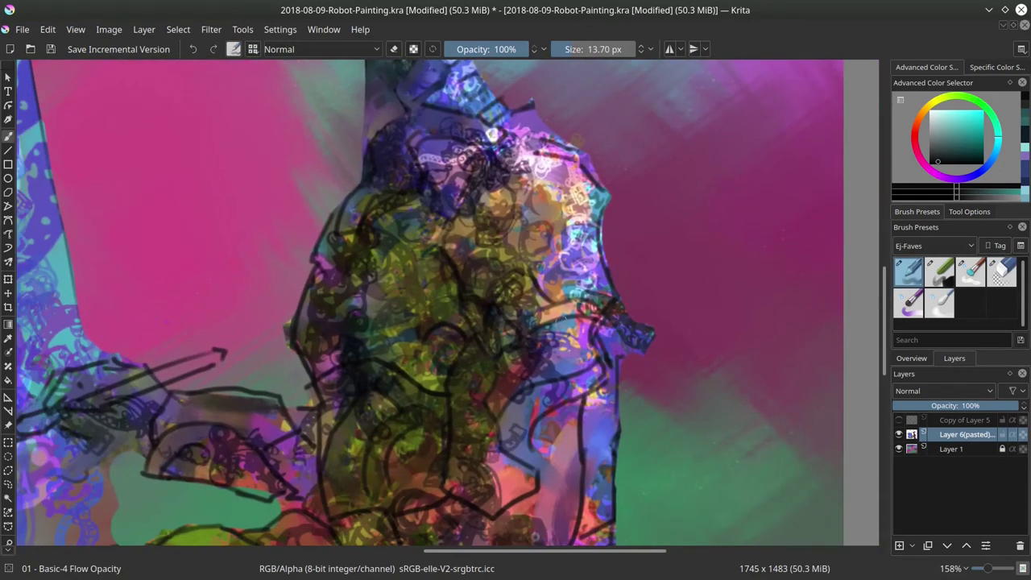
mouse_move(426, 298)
left_mouse_down()
mouse_move(455, 314)
mouse_move(411, 503)
mouse_move(427, 275)
mouse_move(457, 311)
left_mouse_up()
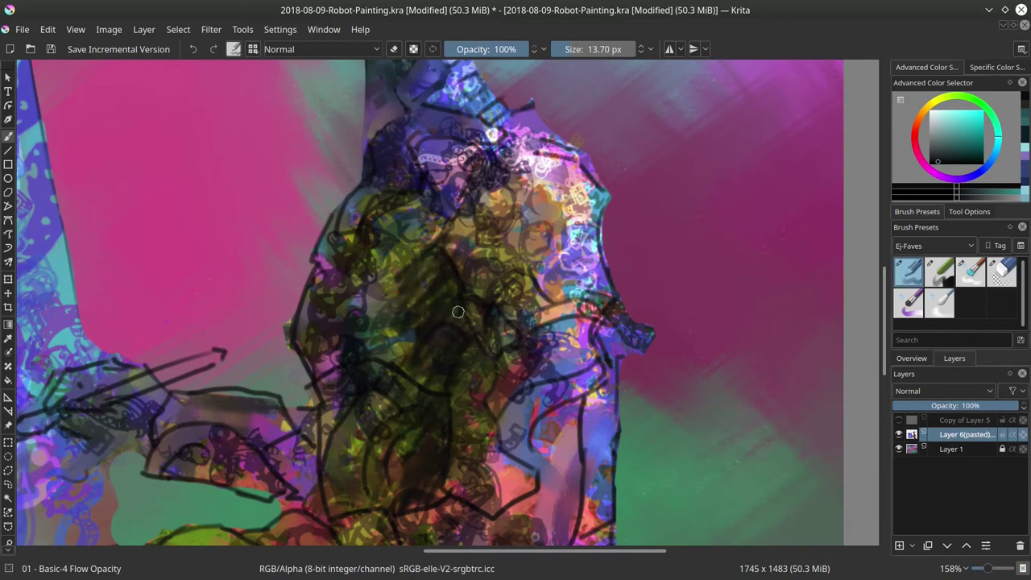
left_click(973, 280)
mouse_move(433, 250)
left_mouse_down()
mouse_move(459, 315)
mouse_move(430, 264)
mouse_move(418, 261)
mouse_move(434, 339)
mouse_move(451, 327)
mouse_move(436, 372)
left_mouse_up()
mouse_move(359, 231)
left_mouse_down()
mouse_move(383, 197)
mouse_move(357, 234)
mouse_move(390, 119)
mouse_move(411, 145)
mouse_move(422, 133)
mouse_move(403, 145)
mouse_move(395, 127)
mouse_move(372, 158)
mouse_move(314, 262)
mouse_move(310, 307)
left_mouse_up()
- Trim the torso's outer edge on the easel side with Eraser Circle at 19.30 px
key("e")
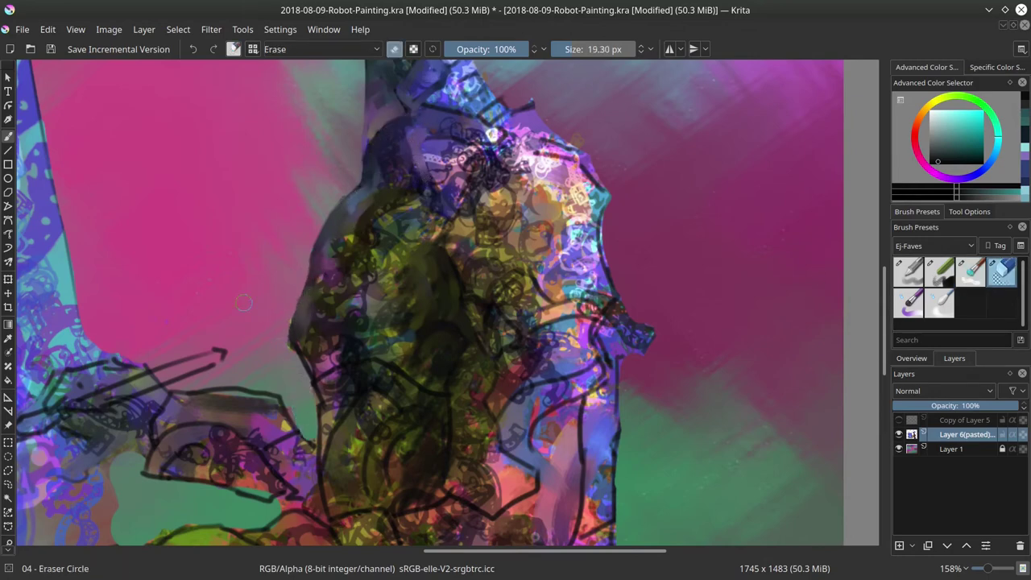
key("ctrl+z")
left_click_drag(281, 322, 304, 390)
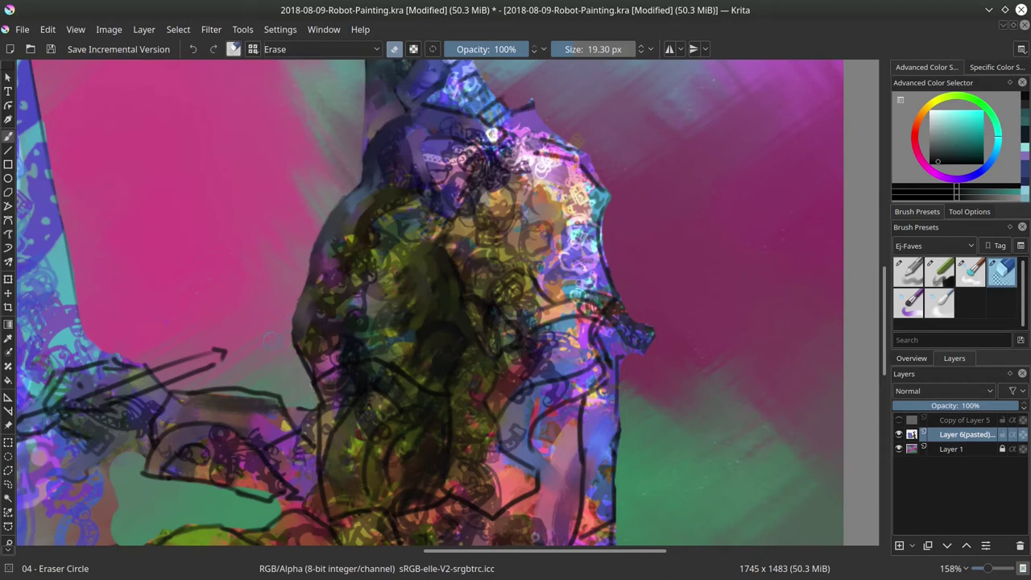
- Blend the sketch lines around the rounded shoulder, elbow flange and upper arm with Blender Textured Soft at 16.21 px
left_click(971, 275)
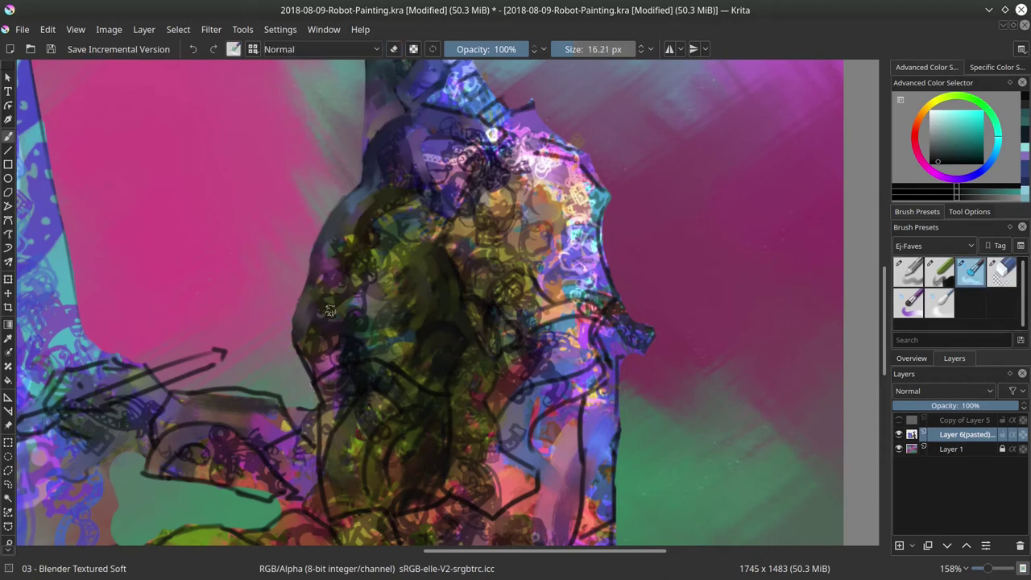
mouse_move(477, 224)
left_mouse_down()
mouse_move(462, 201)
mouse_move(515, 161)
mouse_move(567, 170)
mouse_move(578, 184)
left_mouse_up()
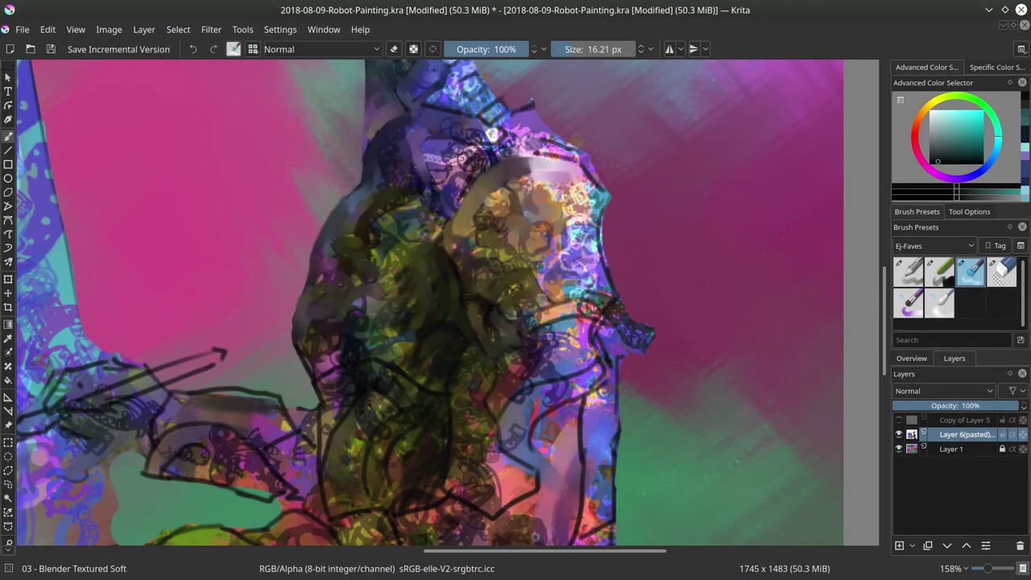
left_click_drag(532, 320, 642, 297)
mouse_move(531, 374)
left_mouse_down()
mouse_move(502, 365)
mouse_move(493, 404)
mouse_move(521, 365)
mouse_move(528, 403)
mouse_move(594, 380)
mouse_move(516, 449)
left_mouse_up()
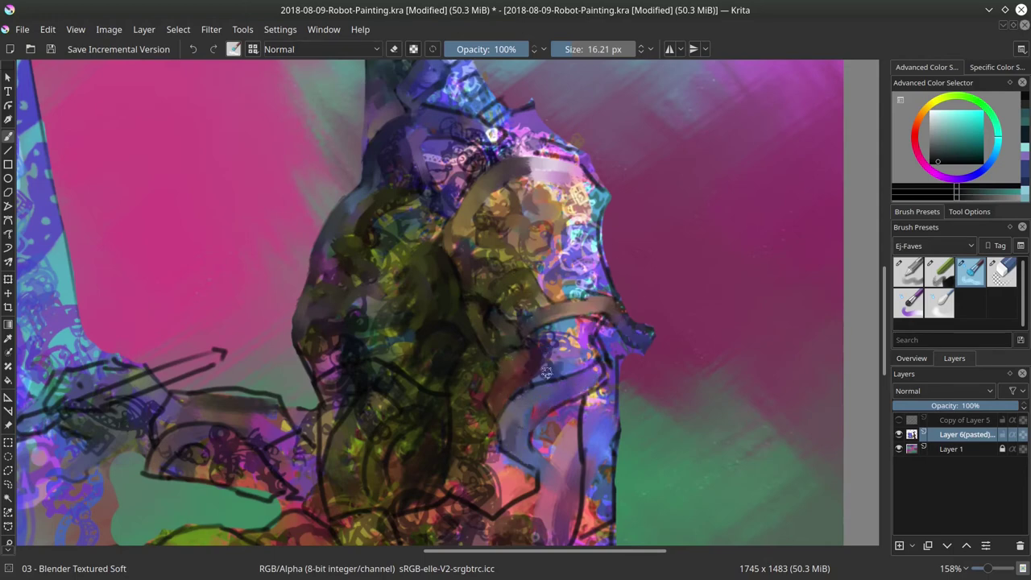
scroll(512, 242, "up", 4)
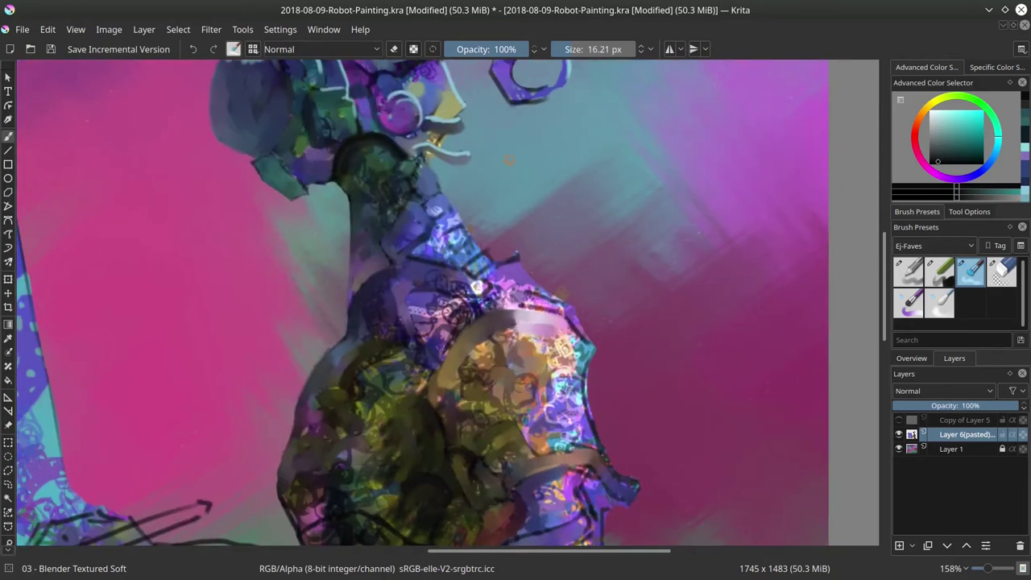
left_click_drag(424, 398, 462, 317)
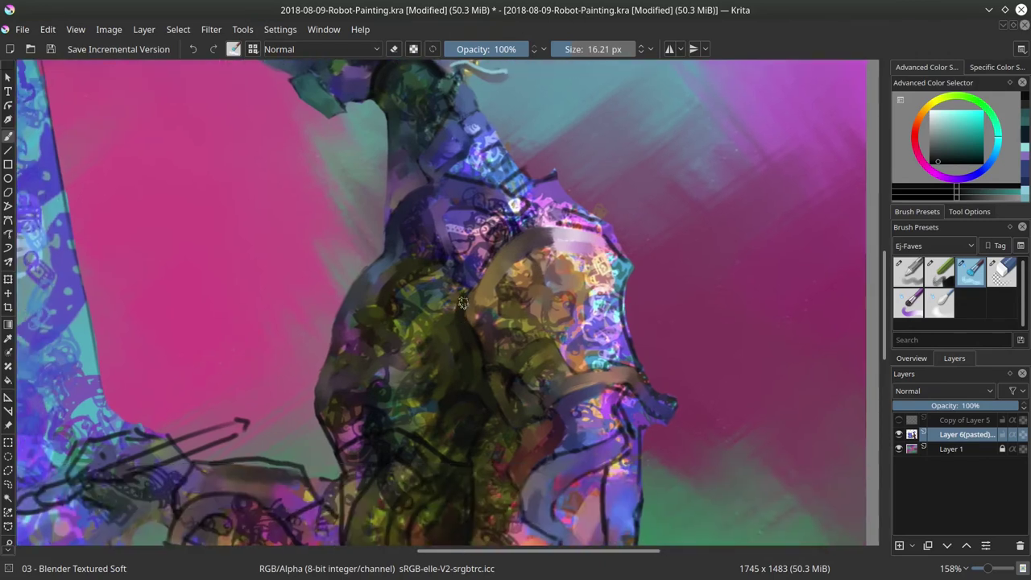
- Blend the sketch lines across the lower torso and down its front side with Blender Textured Soft at 16.21 px
scroll(491, 368, "down", 4)
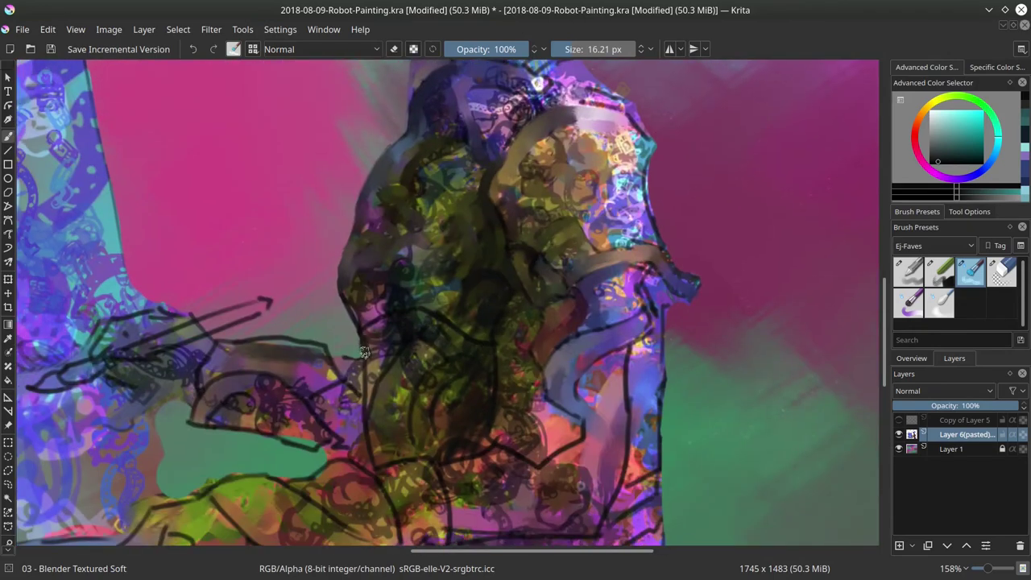
mouse_move(367, 327)
left_mouse_down()
mouse_move(420, 319)
mouse_move(491, 342)
mouse_move(495, 426)
left_mouse_up()
left_click_drag(373, 349, 374, 461)
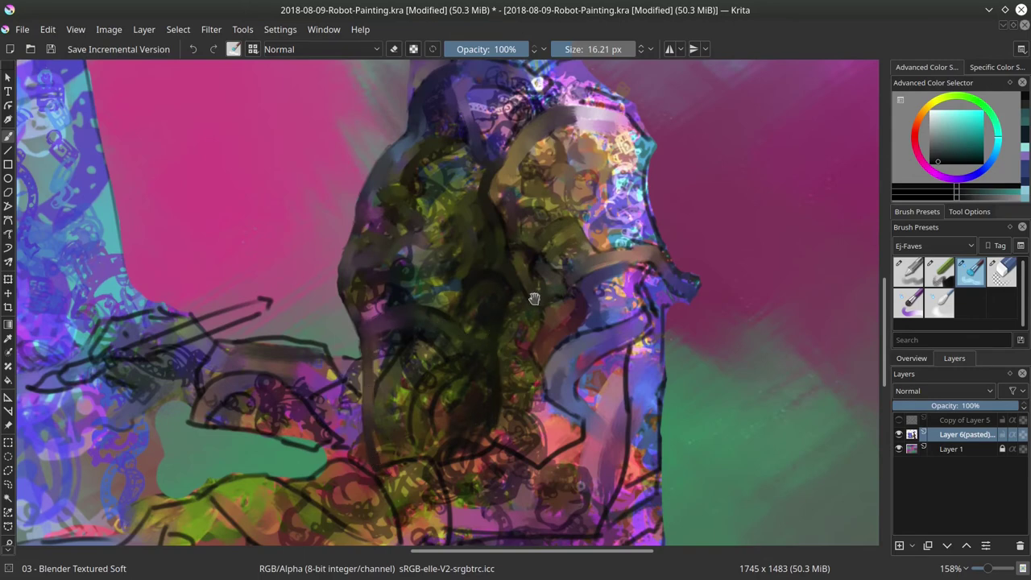
- Paint pale cyan highlight lines, sampled from the head, on the neck's segmented plates with Basic-4 Flow Opacity at 5.61 px
mouse_move(541, 260)
left_mouse_down()
mouse_move(499, 361)
mouse_move(493, 451)
left_mouse_up()
left_click_drag(514, 256, 511, 463)
left_click_drag(520, 342, 524, 281)
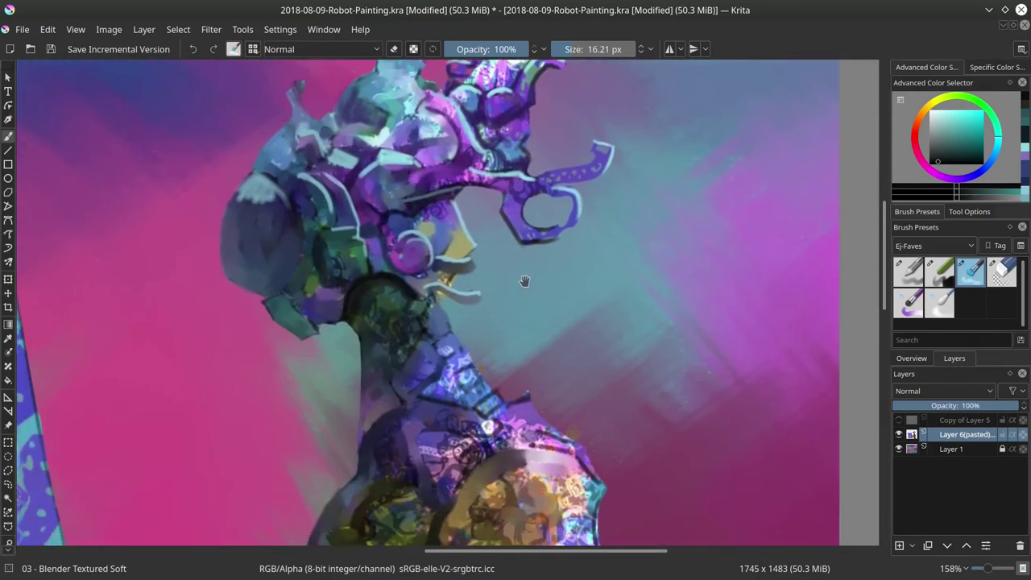
left_click(908, 273)
left_click(448, 190, "ctrl")
mouse_move(420, 349)
left_mouse_down()
mouse_move(411, 350)
mouse_move(419, 342)
left_mouse_up()
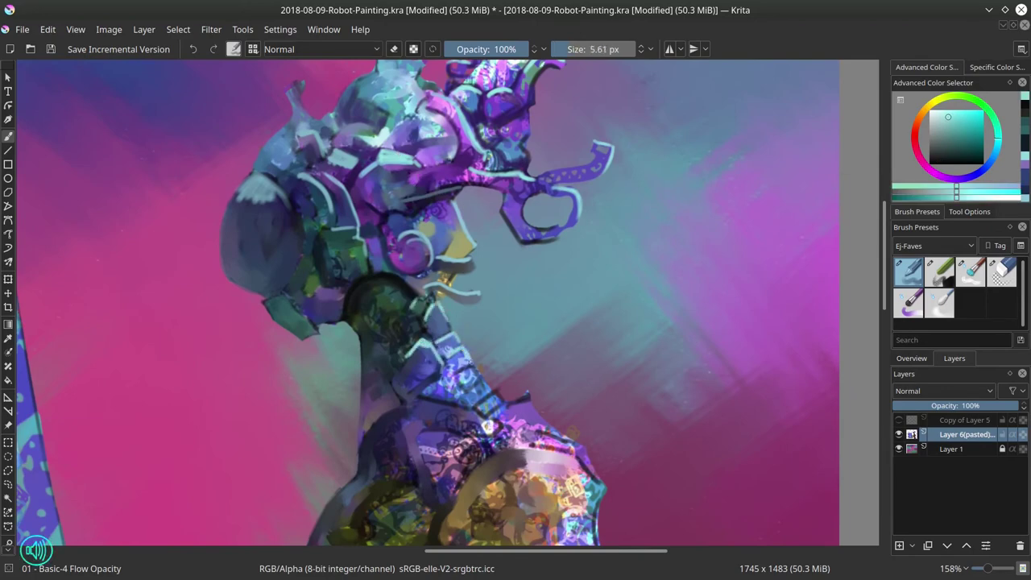
mouse_move(439, 381)
left_mouse_down()
mouse_move(468, 365)
mouse_move(483, 377)
left_mouse_up()
mouse_move(453, 400)
left_mouse_down()
mouse_move(483, 381)
mouse_move(491, 388)
left_mouse_up()
mouse_move(469, 408)
left_mouse_down()
mouse_move(494, 392)
mouse_move(435, 384)
left_mouse_up()
- Highlight the collar and the rounded top of the shoulder with sampled pale cyan, at up to 8.79 px
left_click(942, 151)
left_click(429, 374, "ctrl")
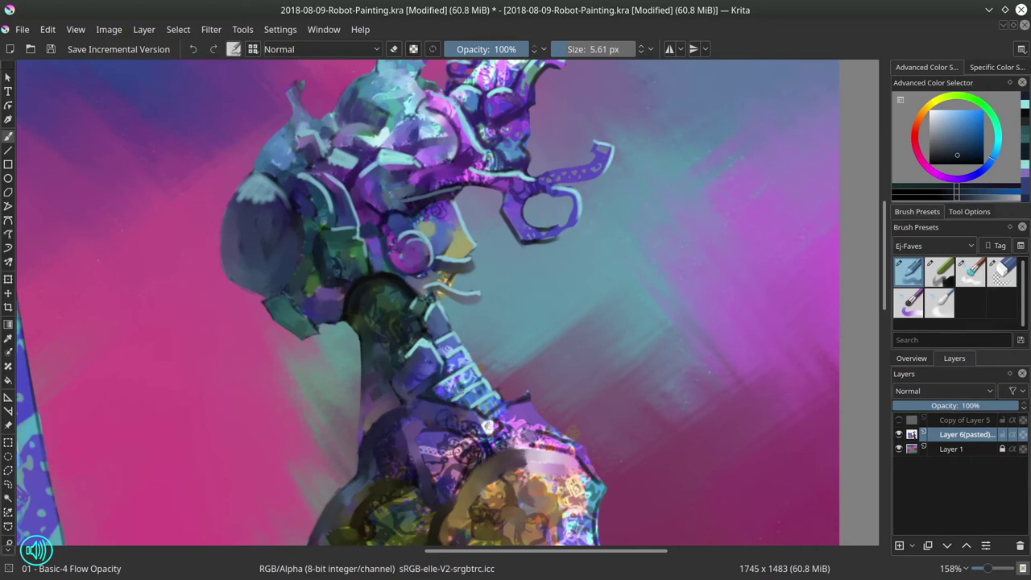
left_click(407, 157, "ctrl")
mouse_move(419, 404)
left_mouse_down()
mouse_move(447, 414)
mouse_move(429, 414)
mouse_move(487, 420)
left_mouse_up()
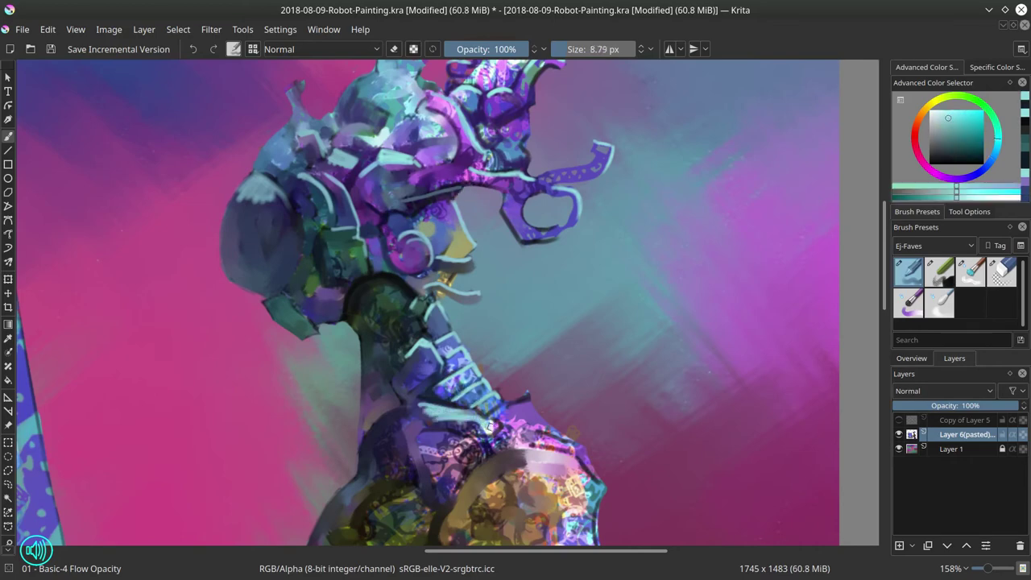
mouse_move(507, 456)
left_mouse_down()
mouse_move(497, 392)
mouse_move(515, 364)
mouse_move(496, 364)
mouse_move(570, 394)
mouse_move(575, 412)
left_mouse_up()
left_click_drag(591, 367, 629, 398)
left_click_drag(629, 398, 629, 306)
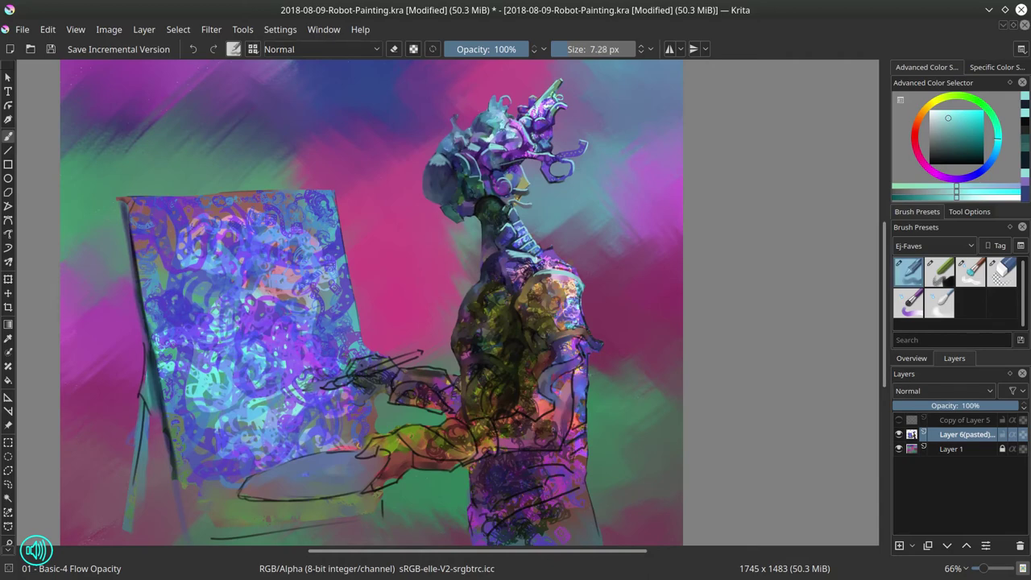
- Add pale cyan highlights along the elbow flange and down the arm with Basic-4 Flow Opacity at 9.30 px
key("bracketright")
key("bracketright")
key("bracketright")
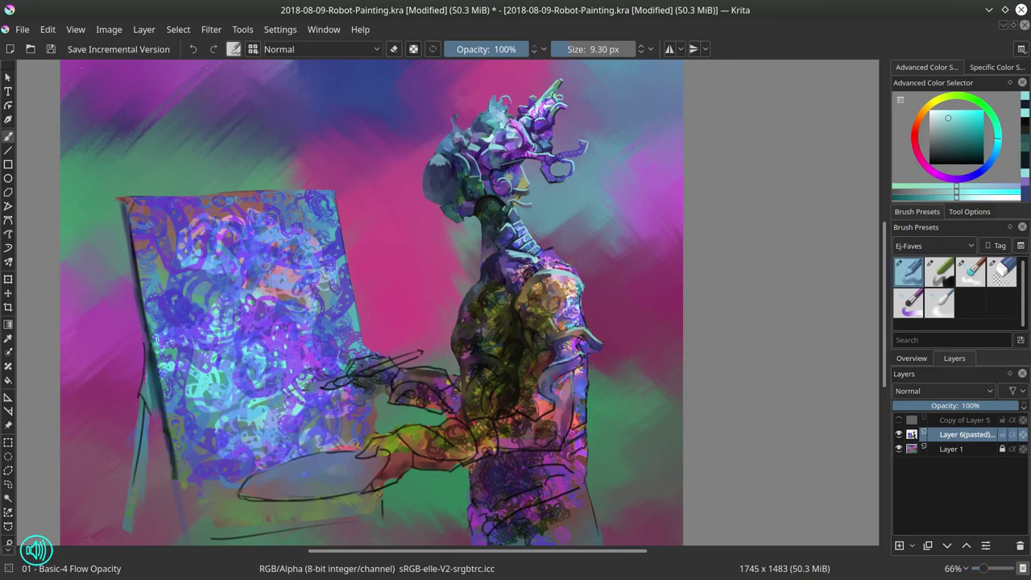
left_click(971, 272)
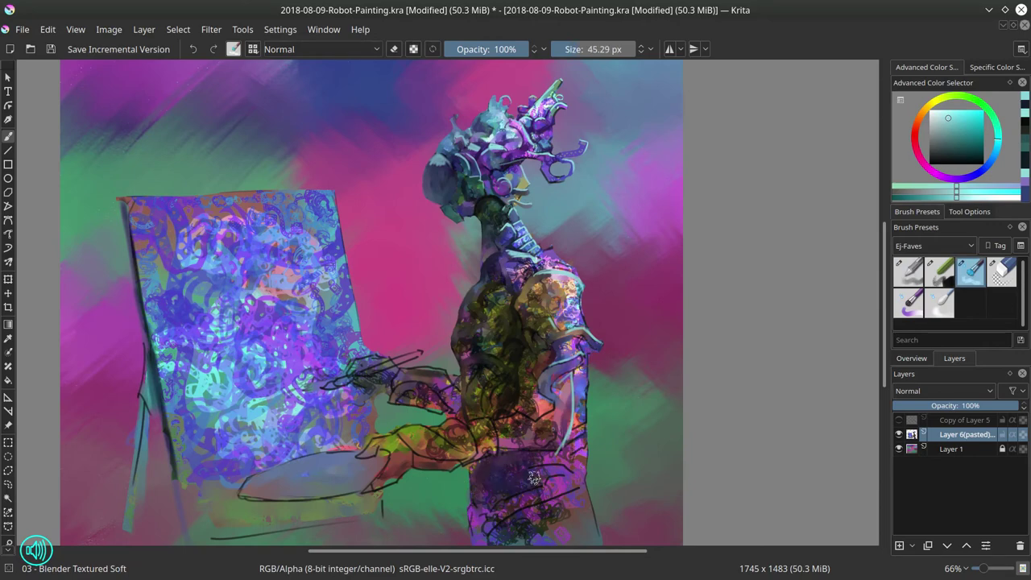
left_click(908, 272)
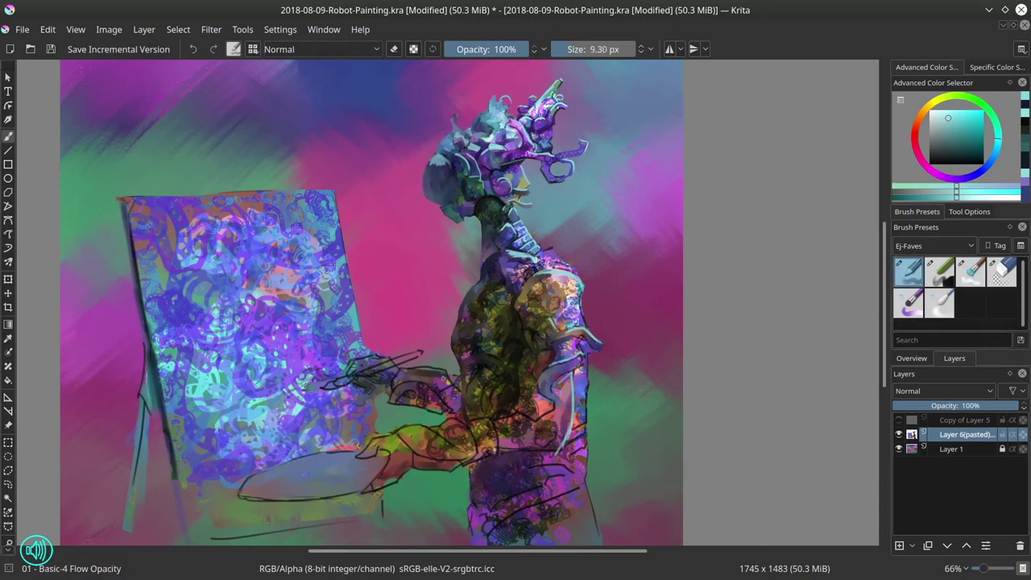
- Paint a pale cyan highlight on the held paintbrush's handle and darken the handle with a sampled dark green at 6.05 px
scroll(434, 417, "up", 3)
left_click_drag(351, 331, 415, 311)
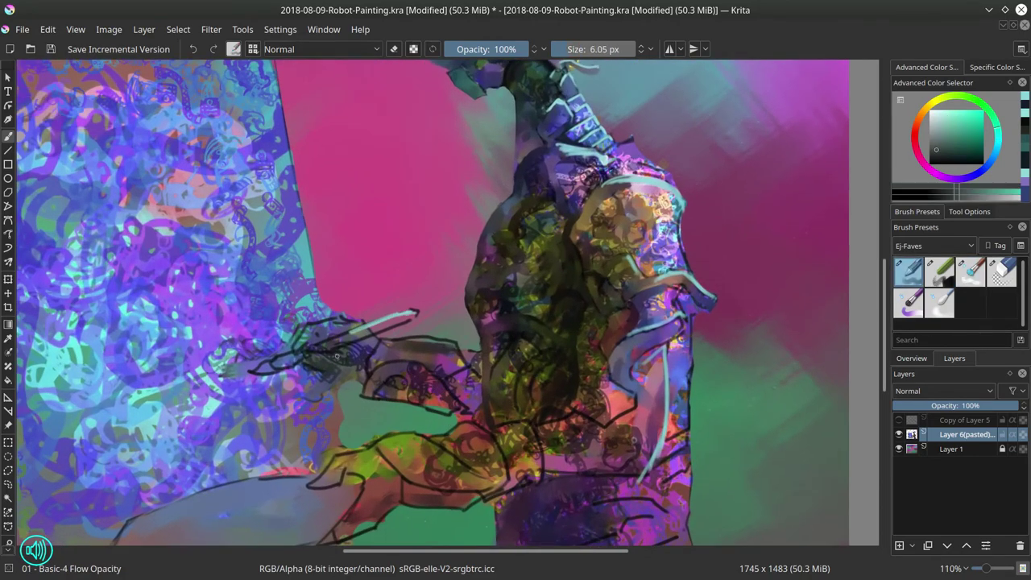
left_click(354, 347, "ctrl")
mouse_move(332, 345)
left_mouse_down()
mouse_move(382, 324)
mouse_move(383, 342)
left_mouse_up()
- Paint sampled pale cyan highlights along the top of the raised hand and forearm, at up to 10.37 px
left_click(610, 167, "ctrl")
left_click_drag(382, 343, 427, 339)
left_click_drag(508, 265, 484, 449)
left_click(508, 144, "ctrl")
left_click_drag(509, 177, 535, 73)
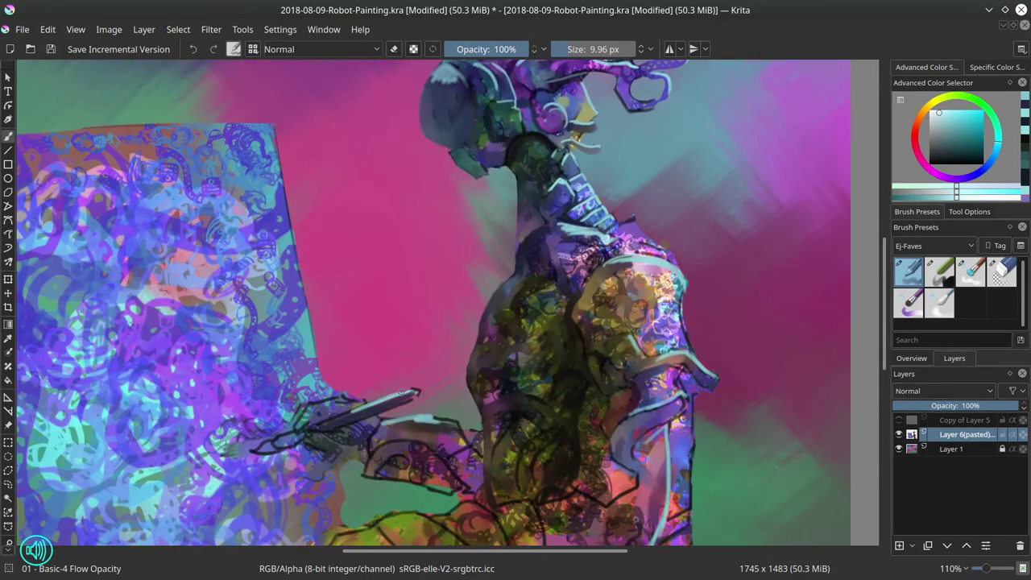
left_click_drag(389, 399, 391, 400)
left_click_drag(390, 399, 417, 395)
left_click_drag(503, 393, 516, 335)
mouse_move(325, 349)
left_mouse_down()
mouse_move(363, 342)
mouse_move(387, 365)
mouse_move(454, 361)
mouse_move(493, 375)
left_mouse_up()
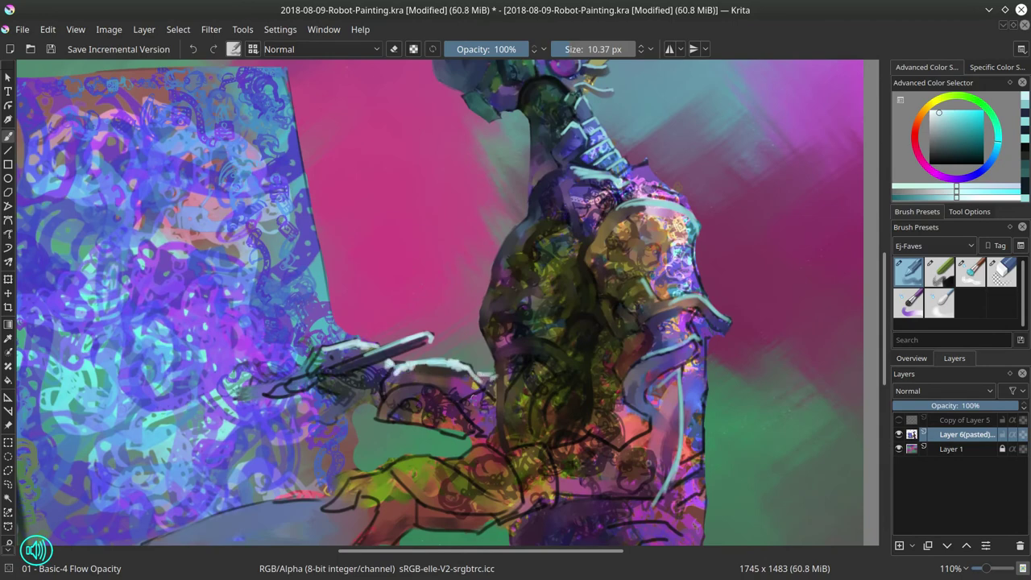
- Add pale cyan highlight curves to the raised forearm's inner plate, the palette arm and the elbow notch, down to 8.49 px
left_click_drag(391, 400, 386, 400)
mouse_move(386, 401)
left_mouse_down()
mouse_move(411, 389)
mouse_move(448, 397)
left_mouse_up()
left_click_drag(492, 456, 476, 390)
left_click_drag(463, 380, 483, 394)
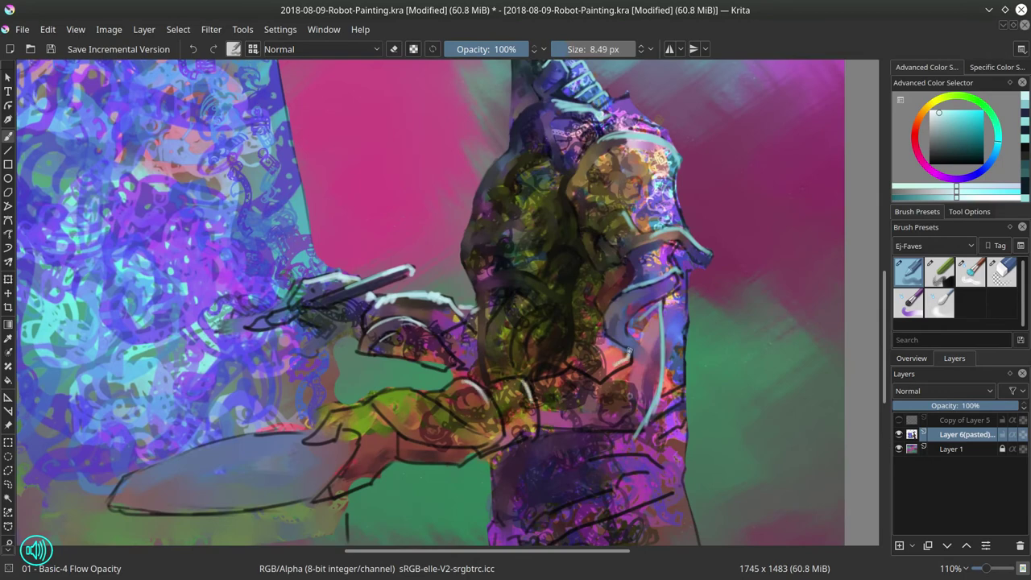
left_click_drag(404, 391, 446, 412)
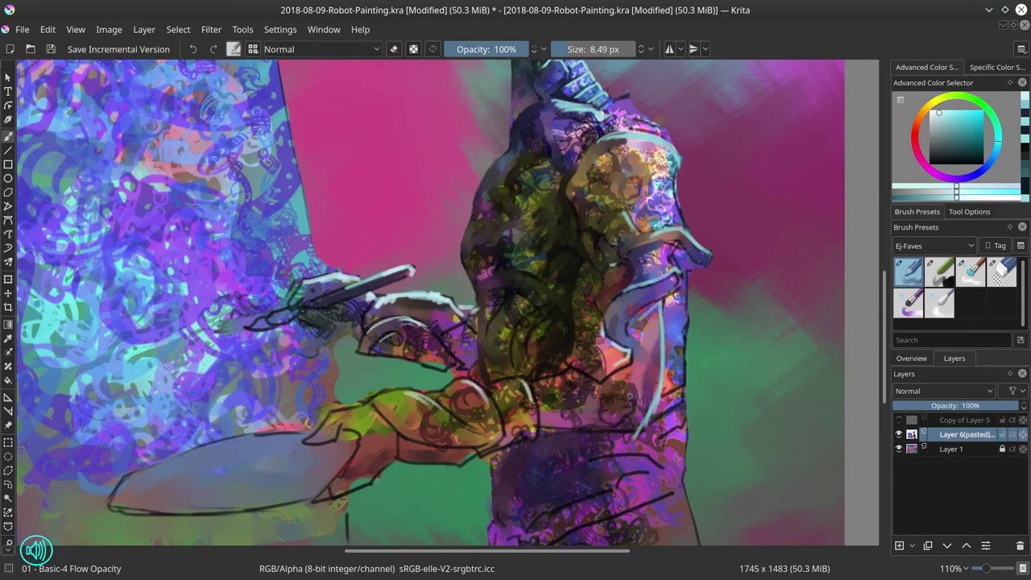
left_click(1000, 271)
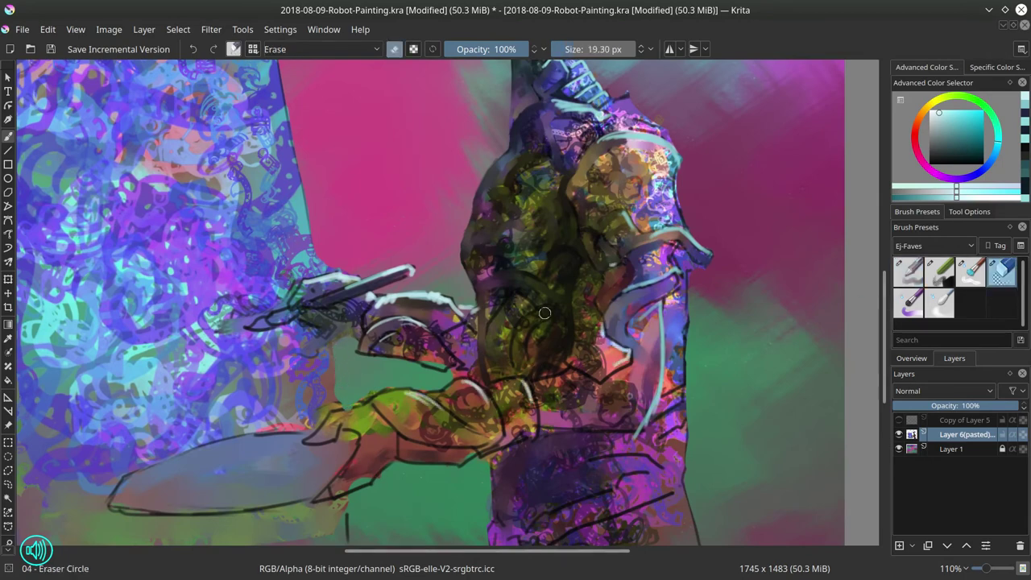
scroll(628, 336, "down", 4)
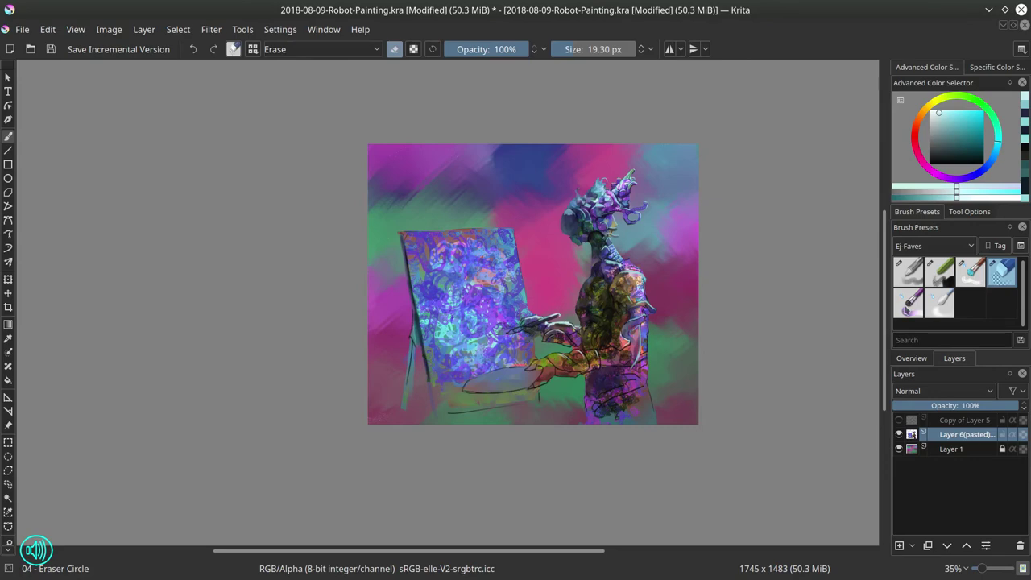
- Darken the held paintbrush's tip with a sampled dark blue at 8.49 px, and ready Eraser Circle at 19.30 px beneath the hand
left_click(908, 274)
scroll(578, 357, "up", 3)
left_click(630, 255, "ctrl")
scroll(515, 280, "up", 1)
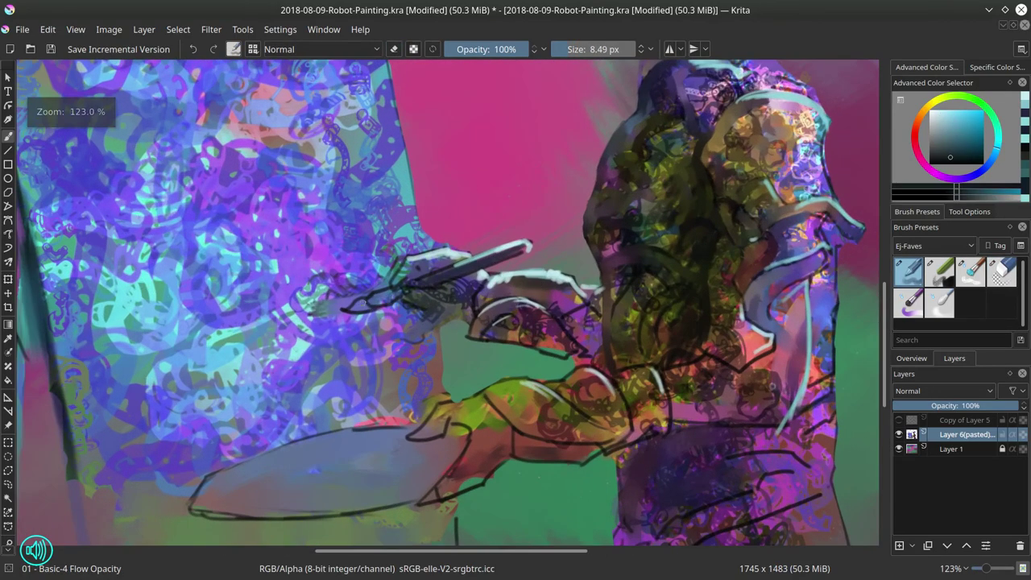
left_click_drag(359, 303, 403, 299)
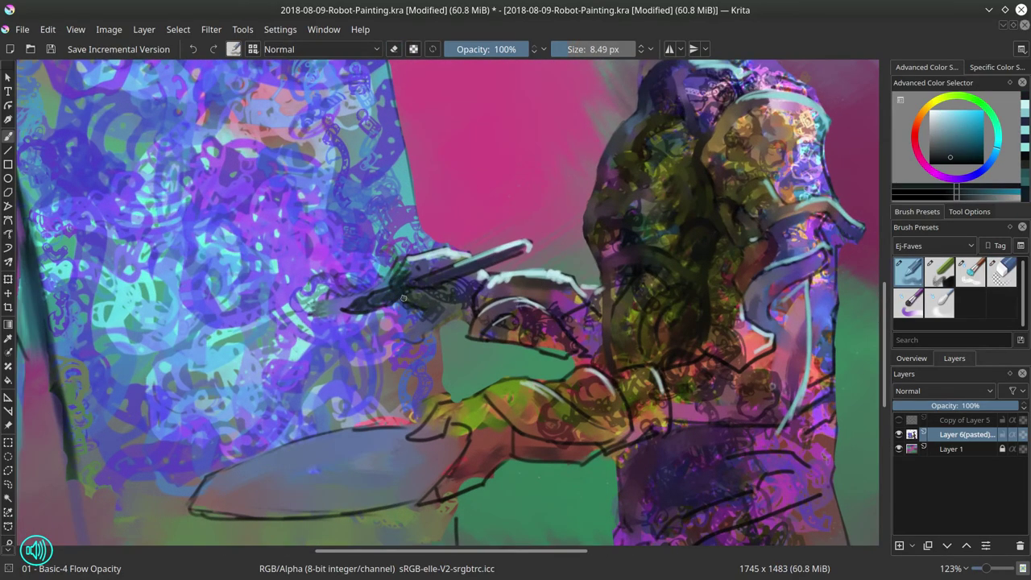
left_click(1001, 268)
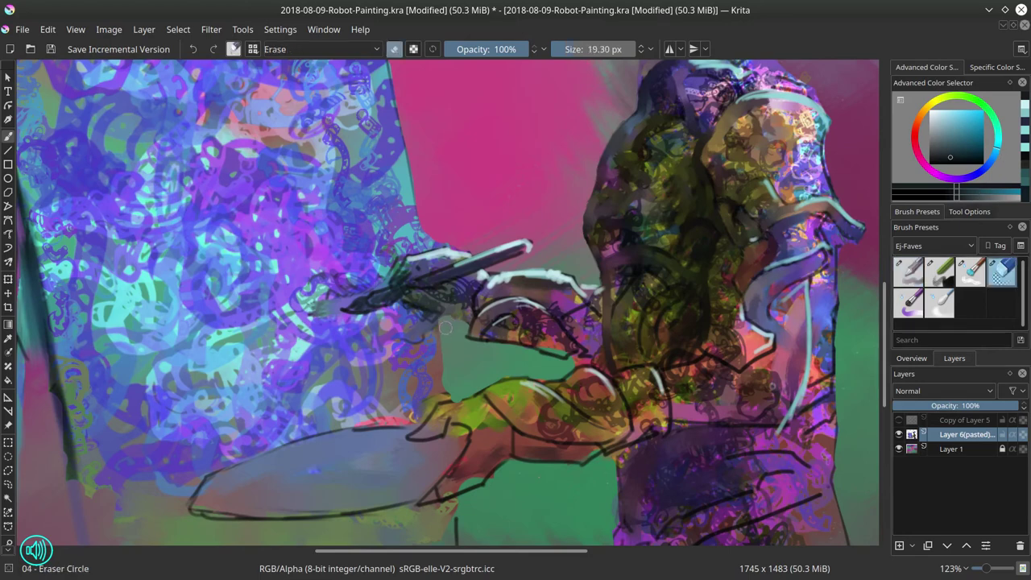
- Touch up the canvas edge beneath the raised hand with Basic-4 Flow Opacity at 8.49 px, and save the painting with Layer 6(pasted) active
key("slash")
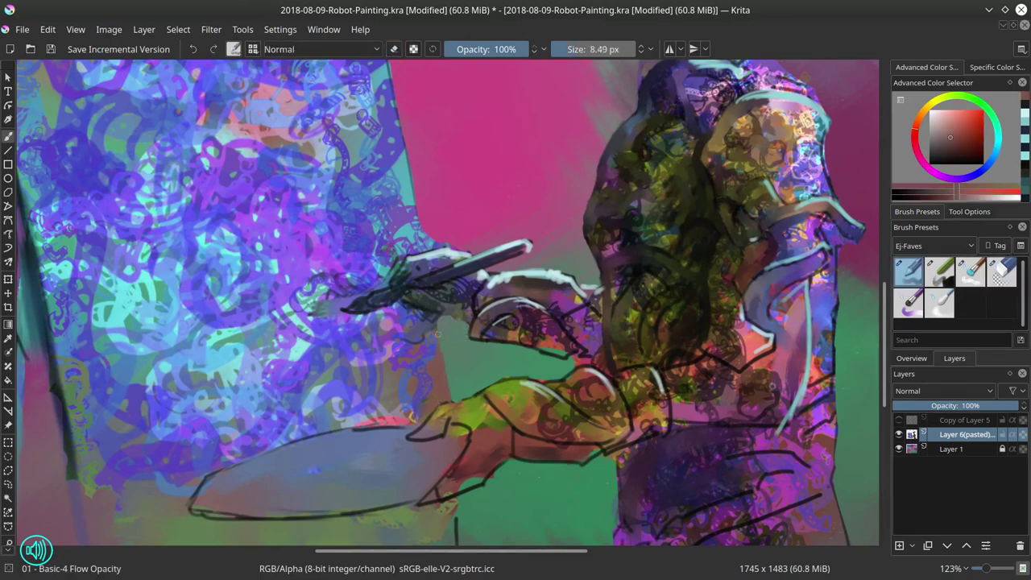
left_click_drag(475, 352, 476, 434)
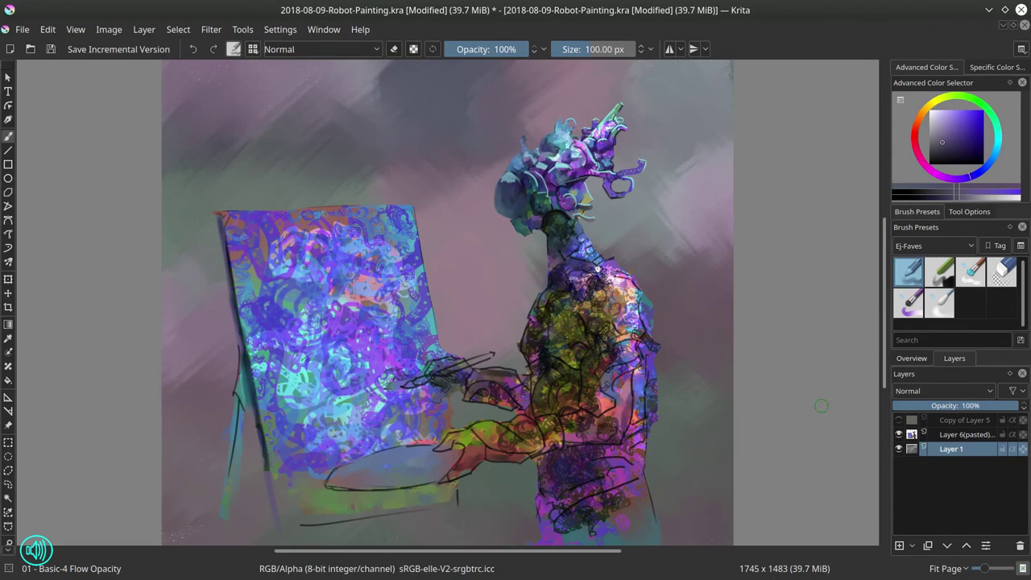
left_click(963, 434)
key("ctrl+s")
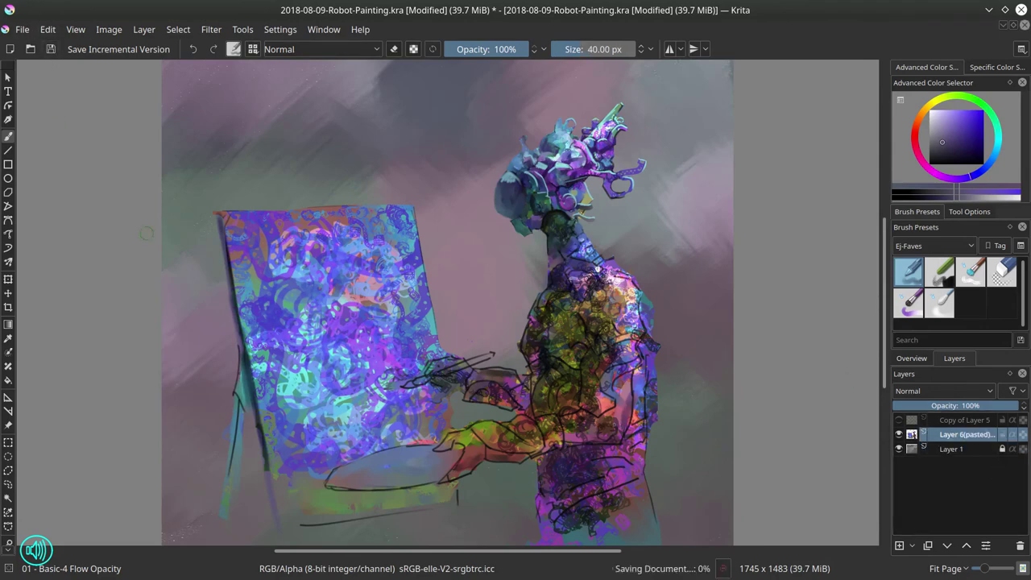
- Stamp dark mecha shapes over the torso, waist and raised forearm with the Nature-Speed-Paint Shapes Mecha brush in Multiply at 250.93 px
left_click(908, 271)
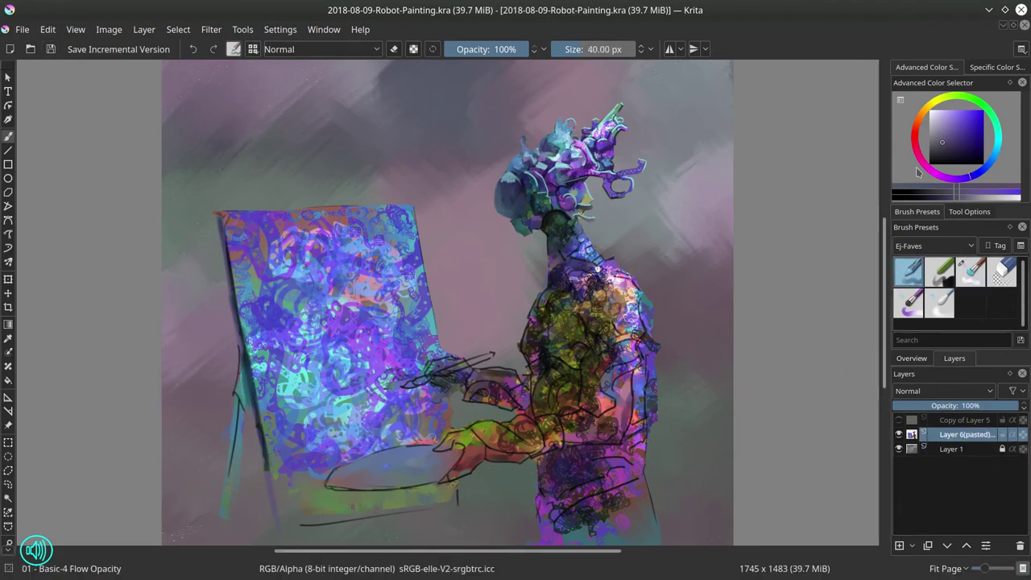
left_click(957, 246)
left_click(926, 353)
left_click(929, 270)
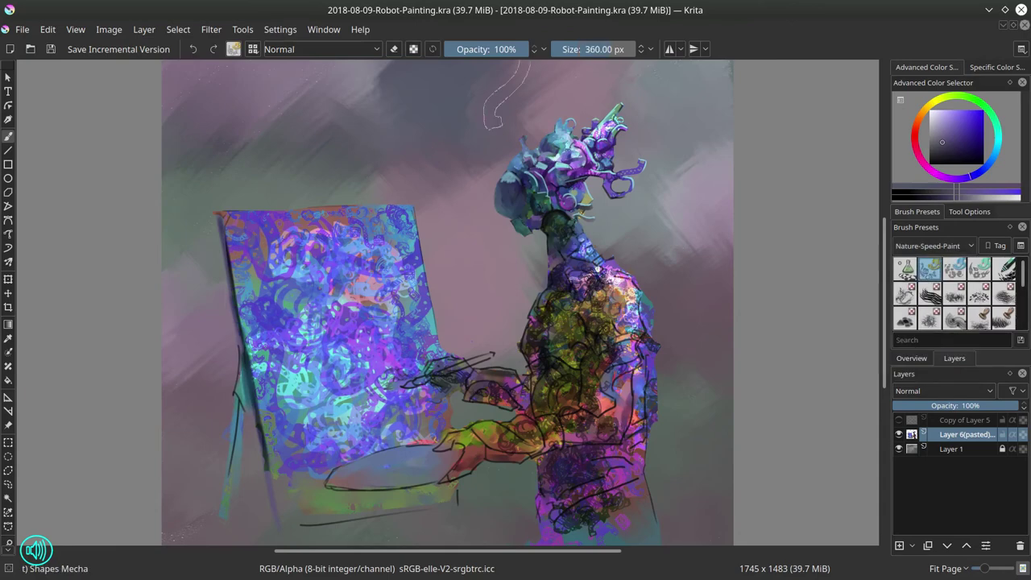
left_click(372, 55)
left_click(327, 166)
mouse_move(564, 338)
left_mouse_down()
mouse_move(600, 358)
mouse_move(535, 395)
mouse_move(596, 451)
mouse_move(563, 499)
mouse_move(611, 499)
left_mouse_up()
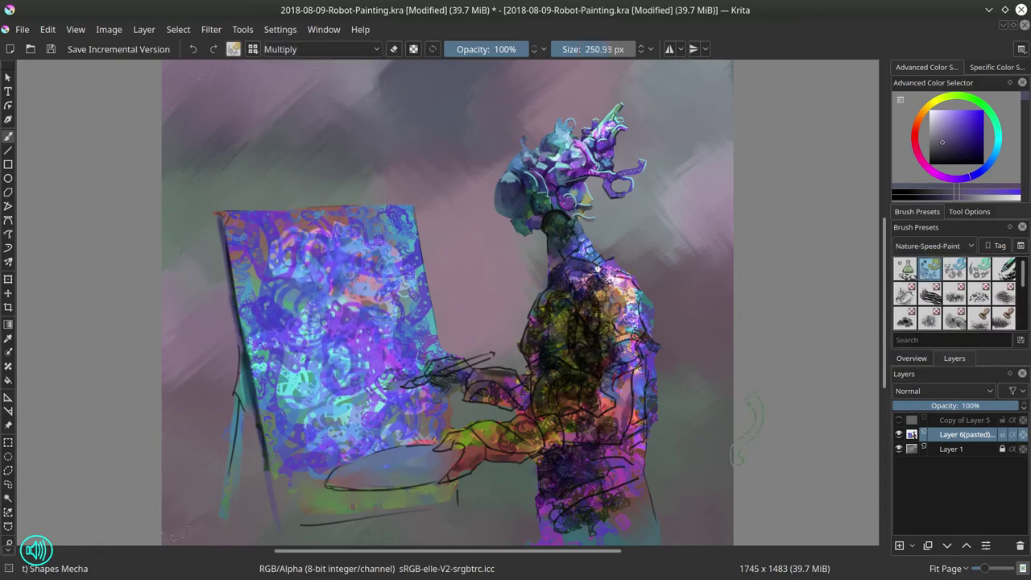
left_click_drag(544, 471, 562, 478)
left_click_drag(527, 389, 484, 395)
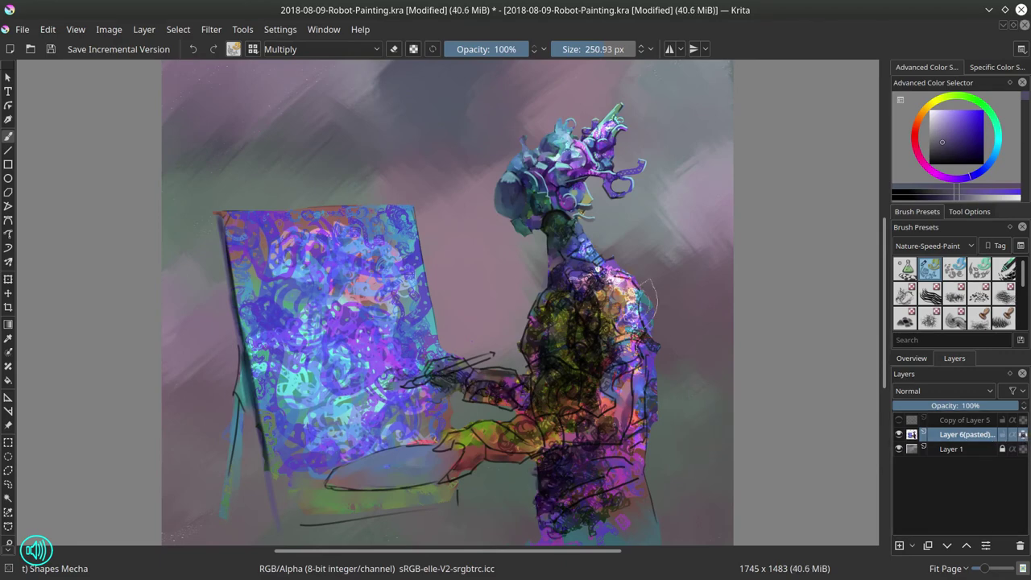
- Texture the lit shoulder and upper arm with Shapes Mecha at 285.69 px, using Multiply and a lightened purple in Normal mode
left_click_drag(707, 334, 724, 333, "shift")
left_click_drag(630, 306, 625, 457)
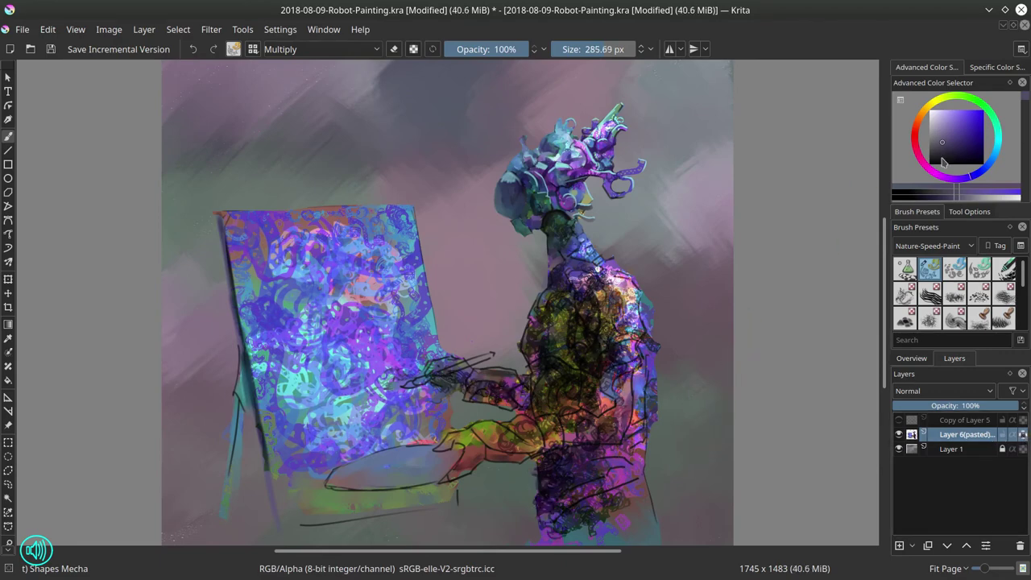
key("l")
left_click(368, 52)
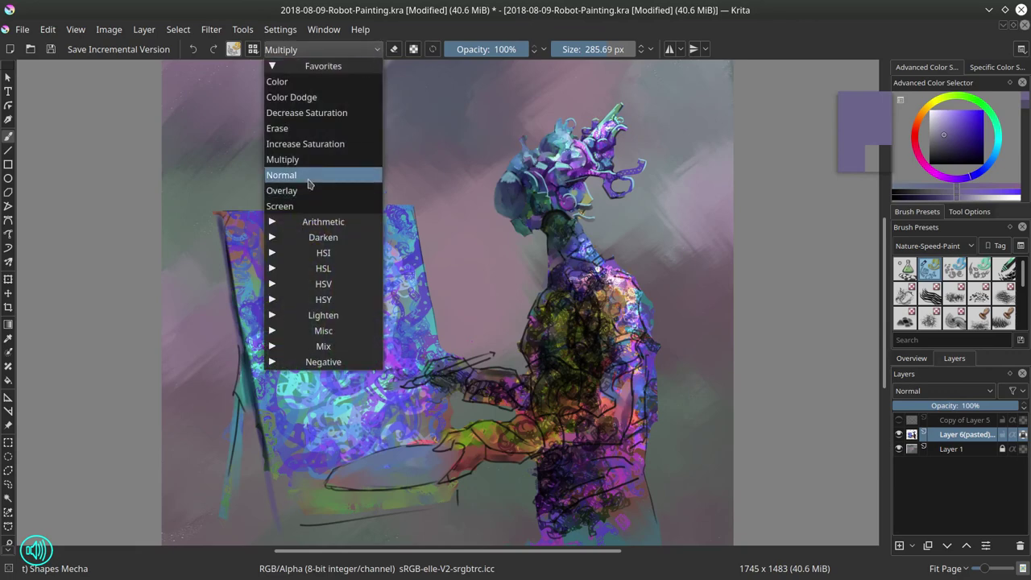
left_click(322, 173)
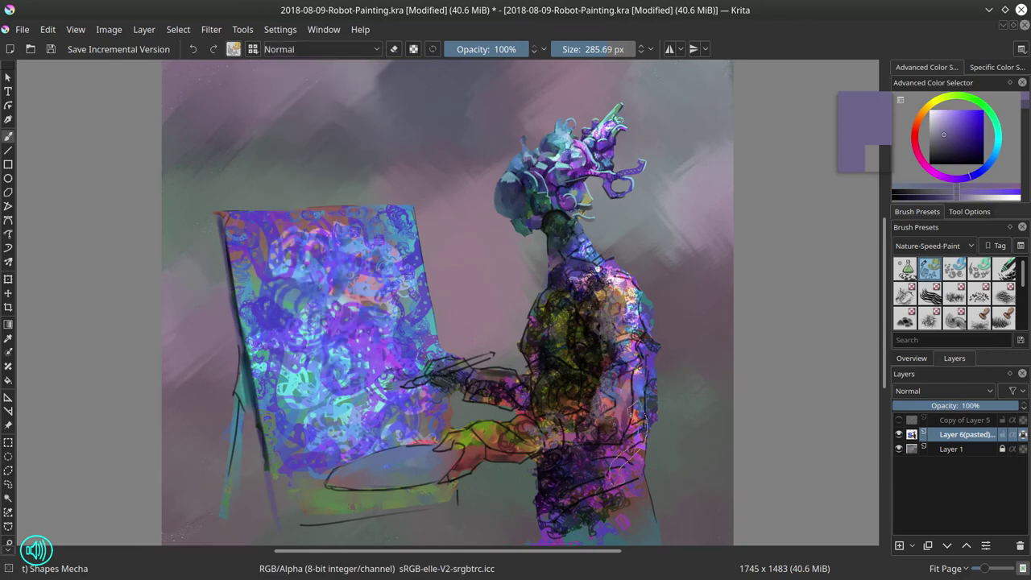
- Blend the shapes on the upper torso and lit shoulder with the Ej-Faves brush Blender Textured Soft, down to 32.15 px
left_click(954, 247)
left_click(921, 291)
left_click(973, 273)
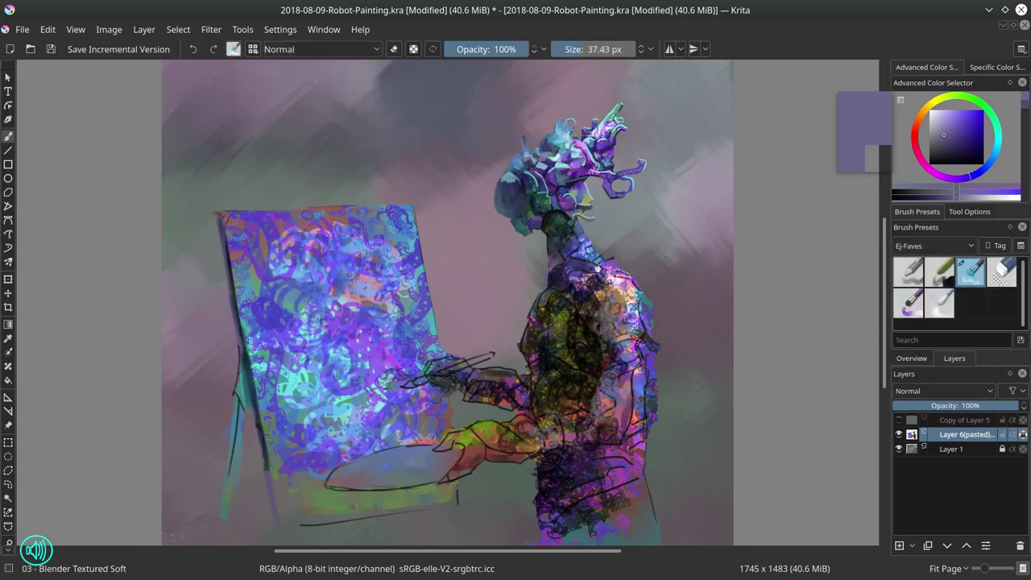
left_click_drag(572, 294, 570, 291)
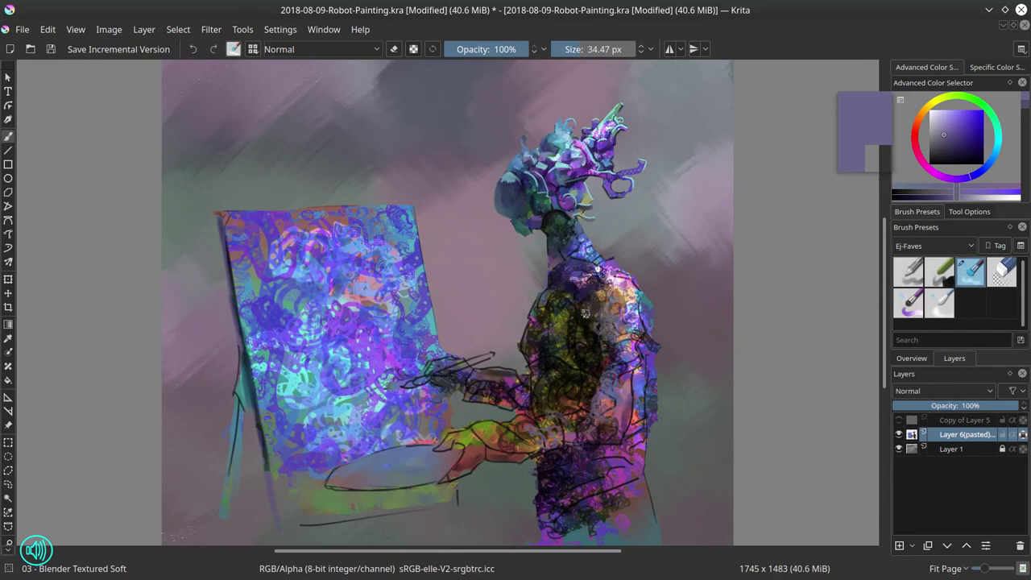
mouse_move(605, 362)
left_mouse_down()
mouse_move(580, 342)
mouse_move(571, 291)
mouse_move(602, 359)
mouse_move(597, 315)
mouse_move(603, 358)
mouse_move(597, 340)
mouse_move(643, 339)
left_mouse_up()
mouse_move(569, 282)
left_mouse_down()
mouse_move(633, 294)
mouse_move(618, 259)
mouse_move(629, 252)
left_mouse_up()
- Blend the dark green torso at 26.97 px and smear the held paintbrush into a smooth handle with Blender Textured Soft
left_click(1001, 449)
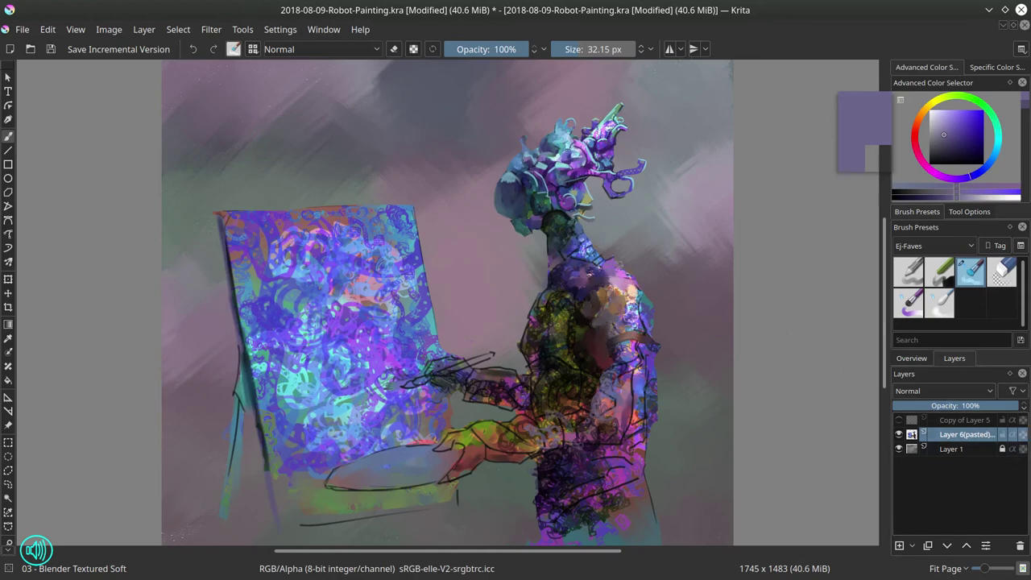
key("bracketleft")
key("bracketleft")
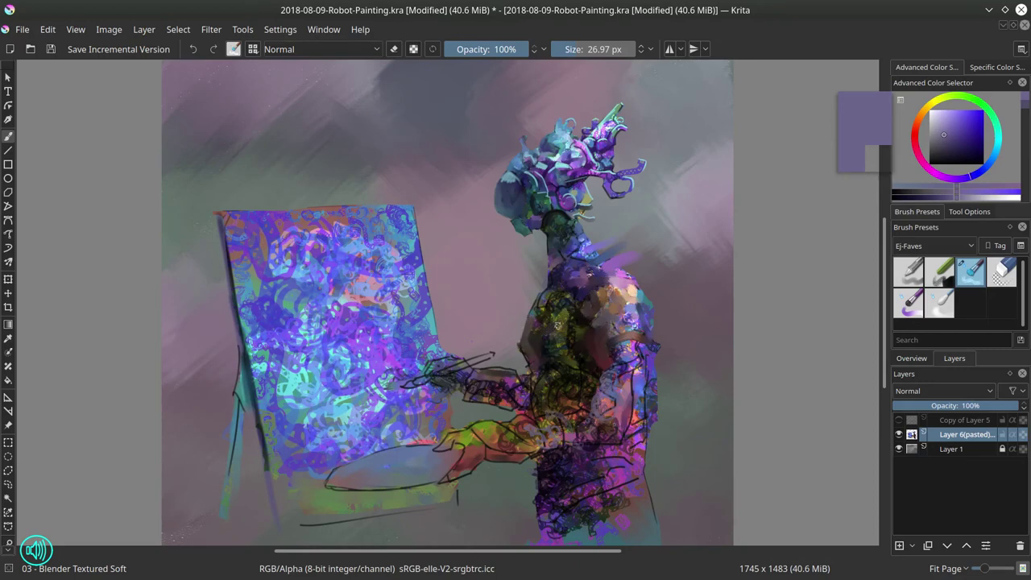
mouse_move(557, 325)
left_mouse_down()
mouse_move(551, 355)
mouse_move(559, 309)
mouse_move(540, 306)
mouse_move(542, 316)
left_mouse_up()
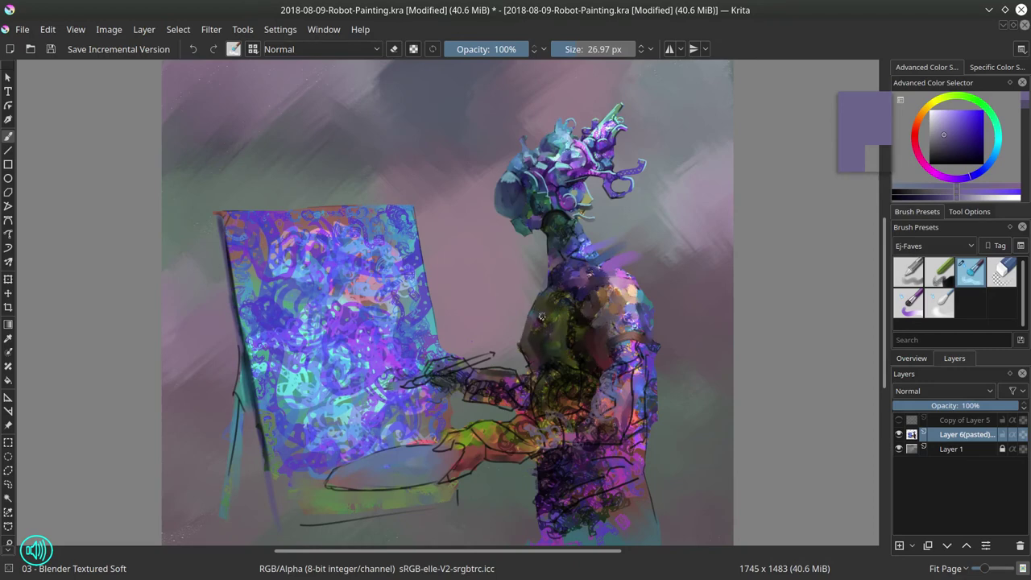
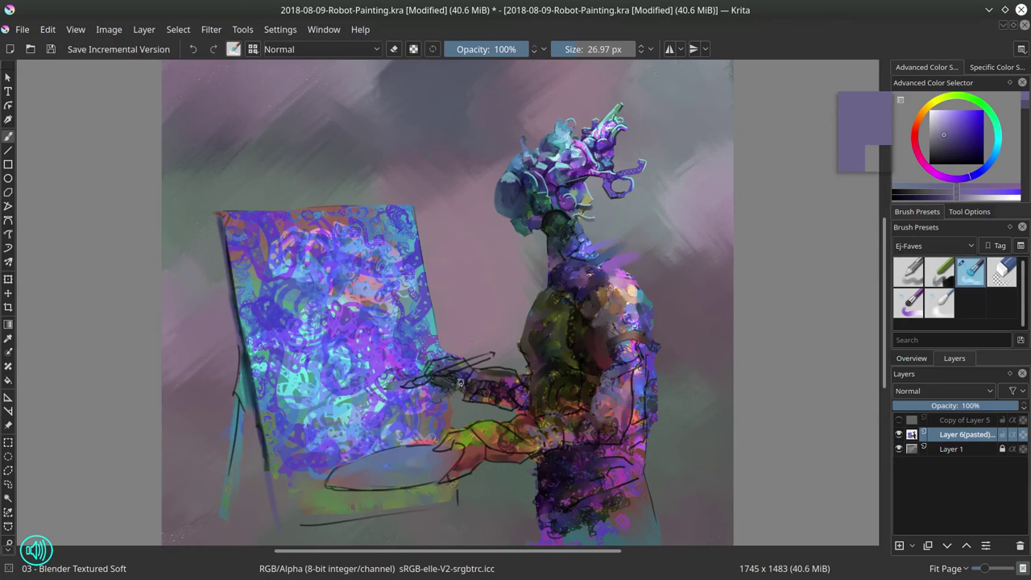
left_click_drag(439, 377, 493, 353)
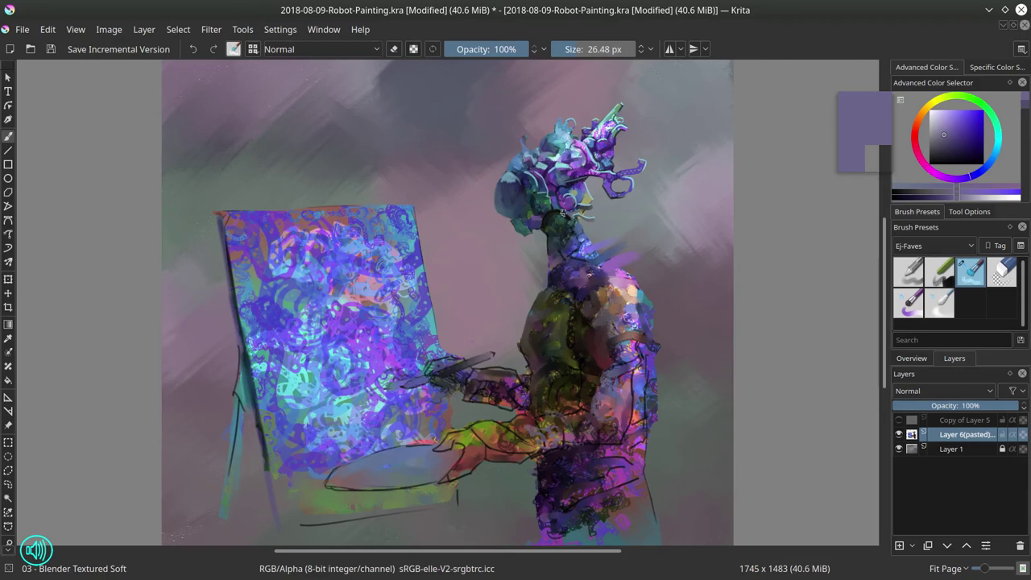
- Toggle alpha lock on Layer 6(pasted) and sharpen the streaks above the shoulder into spikes with Eraser Circle at 11.03 px
left_click(1023, 435)
left_click_drag(575, 355, 590, 300)
left_click_drag(590, 211, 550, 315)
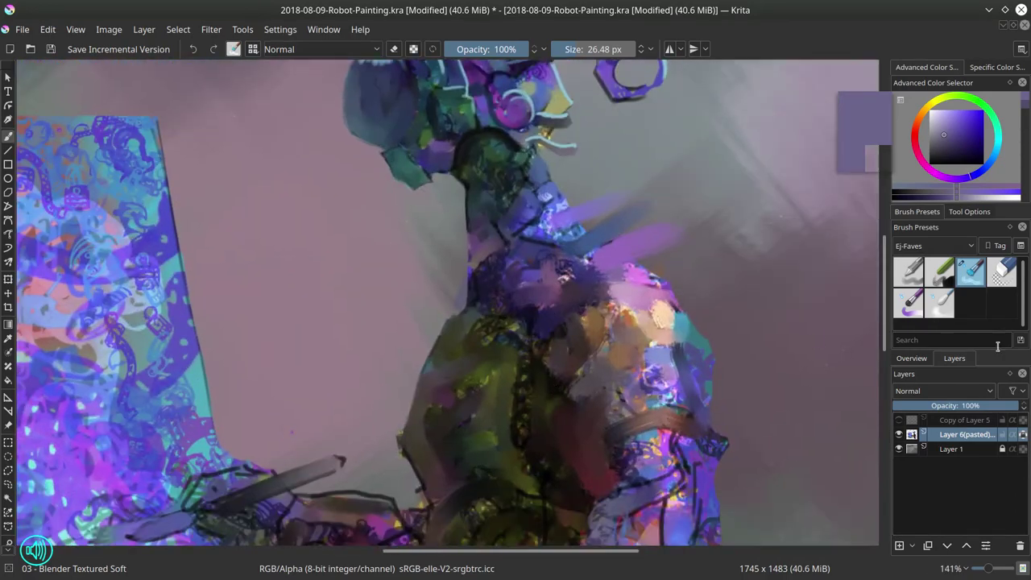
left_click(1001, 273)
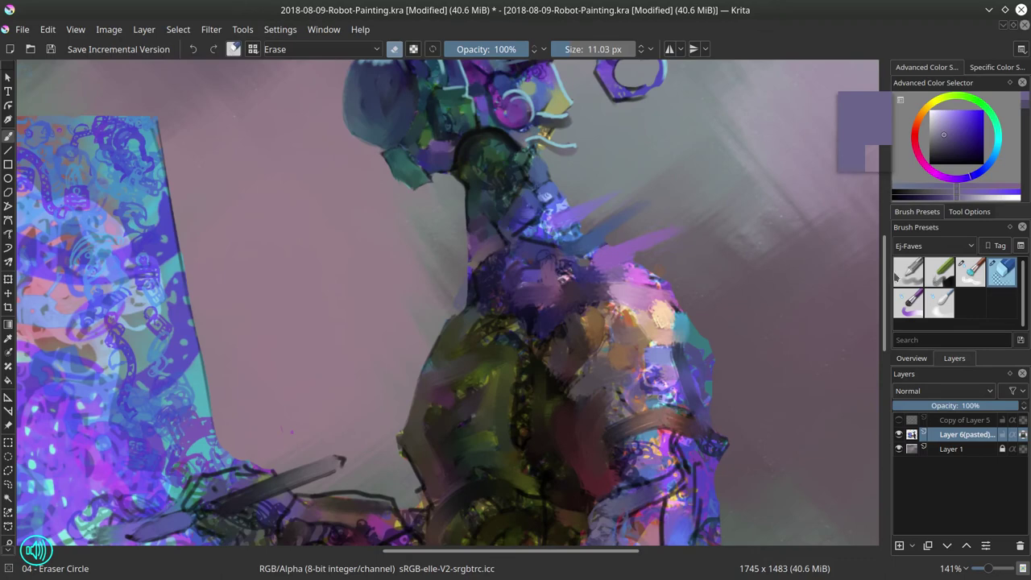
- Paint near-black contours around the neck base, spikes and collar with a sampled dark colour, from 10.46 px down to 6.59 px
left_click(908, 273)
left_click(518, 181, "ctrl")
mouse_move(529, 239)
left_mouse_down()
mouse_move(507, 228)
mouse_move(540, 222)
mouse_move(548, 182)
left_mouse_up()
left_click_drag(555, 225, 590, 214)
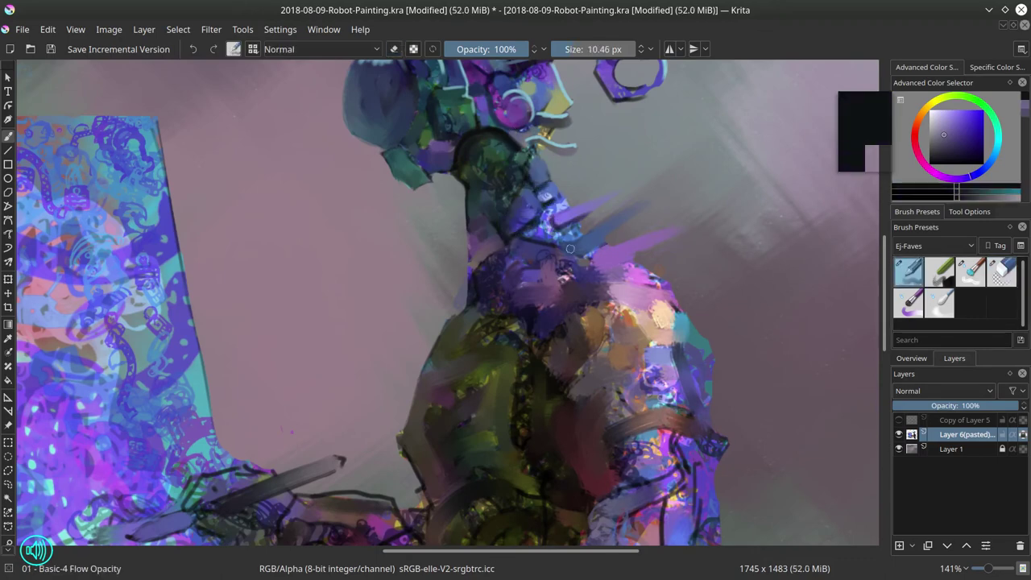
left_click_drag(567, 249, 594, 247)
left_click_drag(527, 236, 560, 245)
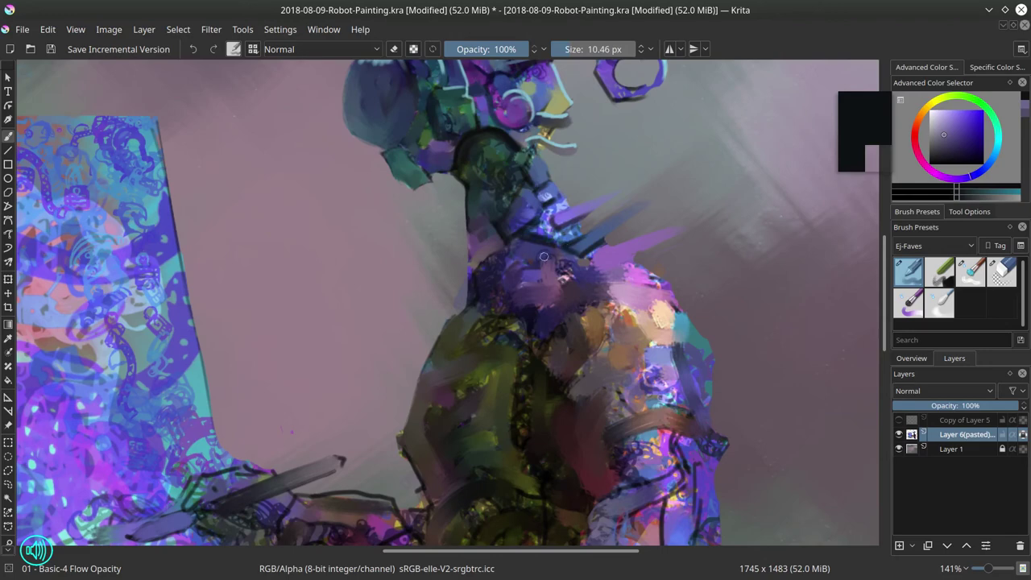
left_click_drag(492, 268, 509, 244)
left_click_drag(521, 237, 511, 237)
left_click_drag(471, 222, 492, 216)
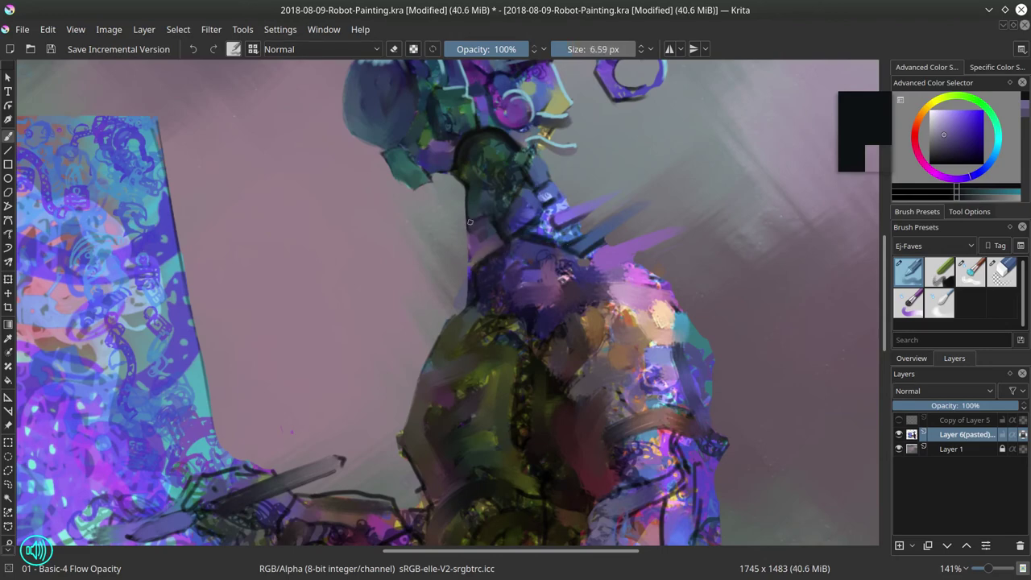
- Toggle alpha lock on Layer 6(pasted) and outline the collar and shoulder armour plates in near-black at 6.59 px
left_click(1022, 435)
mouse_move(524, 289)
left_mouse_down()
mouse_move(509, 308)
mouse_move(552, 306)
mouse_move(520, 308)
mouse_move(528, 288)
mouse_move(547, 282)
mouse_move(539, 268)
mouse_move(518, 270)
mouse_move(516, 285)
mouse_move(501, 259)
mouse_move(566, 293)
mouse_move(571, 279)
mouse_move(558, 270)
mouse_move(588, 260)
mouse_move(556, 276)
mouse_move(582, 264)
mouse_move(557, 278)
mouse_move(564, 284)
mouse_move(609, 247)
mouse_move(587, 256)
mouse_move(628, 261)
mouse_move(595, 266)
mouse_move(577, 309)
left_mouse_up()
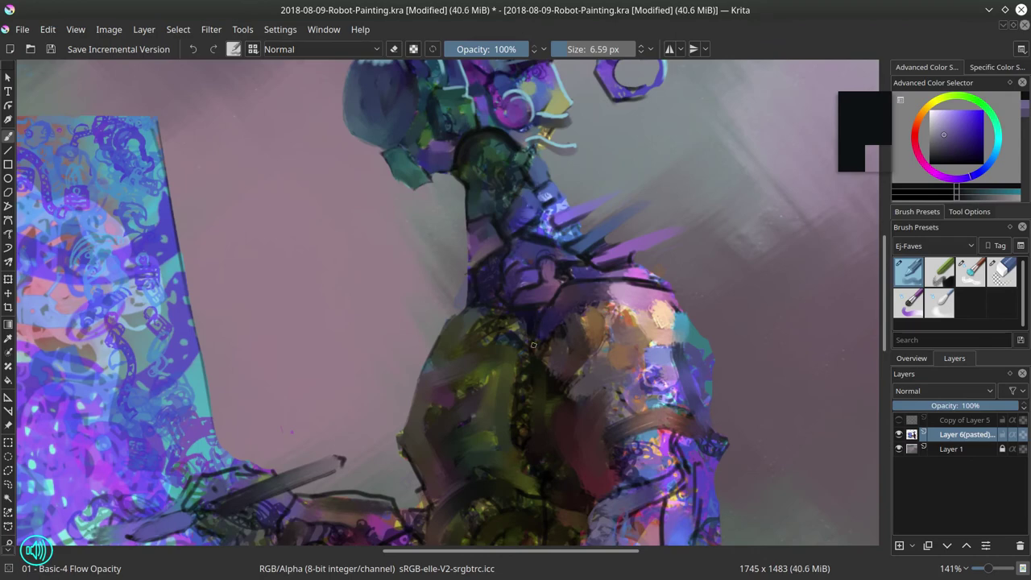
mouse_move(533, 344)
left_mouse_down()
mouse_move(547, 402)
mouse_move(588, 354)
mouse_move(565, 353)
mouse_move(572, 315)
mouse_move(553, 332)
mouse_move(580, 309)
mouse_move(535, 361)
mouse_move(598, 308)
mouse_move(694, 351)
mouse_move(677, 352)
mouse_move(686, 348)
mouse_move(689, 392)
mouse_move(696, 363)
mouse_move(682, 356)
mouse_move(700, 374)
left_mouse_up()
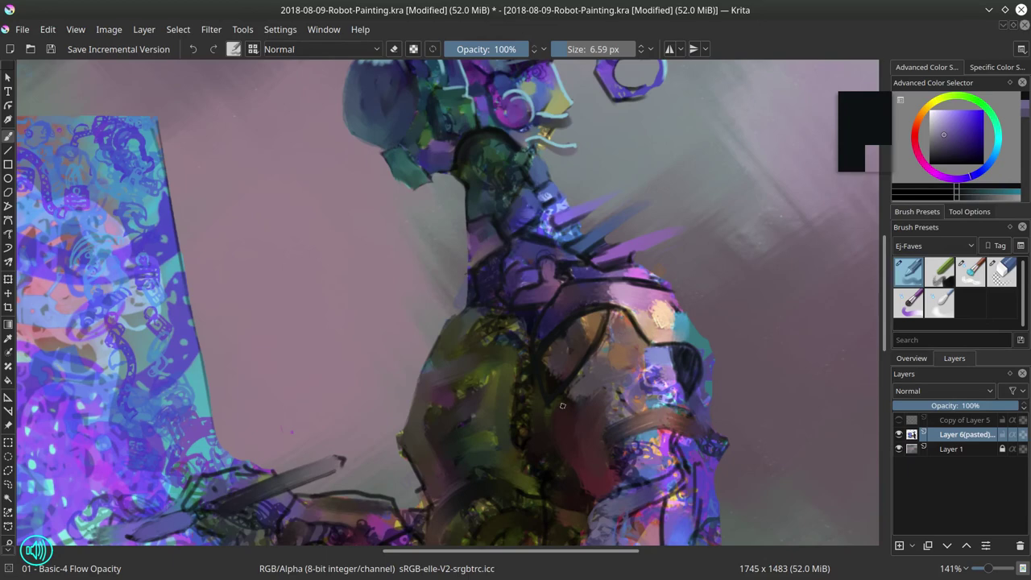
left_click_drag(572, 401, 621, 397)
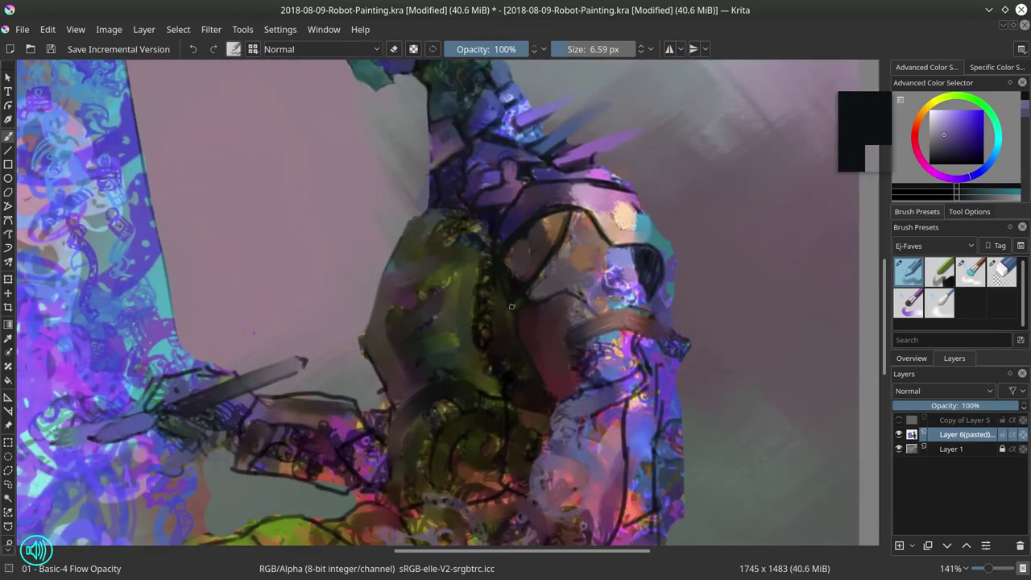
- Draw near-black contours along the chest's inner plate and around the upper arm and elbow plates at 6.59 px
left_click_drag(512, 306, 525, 301)
left_click_drag(557, 404, 580, 392)
left_click_drag(552, 436, 587, 422)
mouse_move(573, 431)
left_mouse_down()
mouse_move(550, 444)
mouse_move(592, 478)
mouse_move(589, 453)
mouse_move(611, 392)
left_mouse_up()
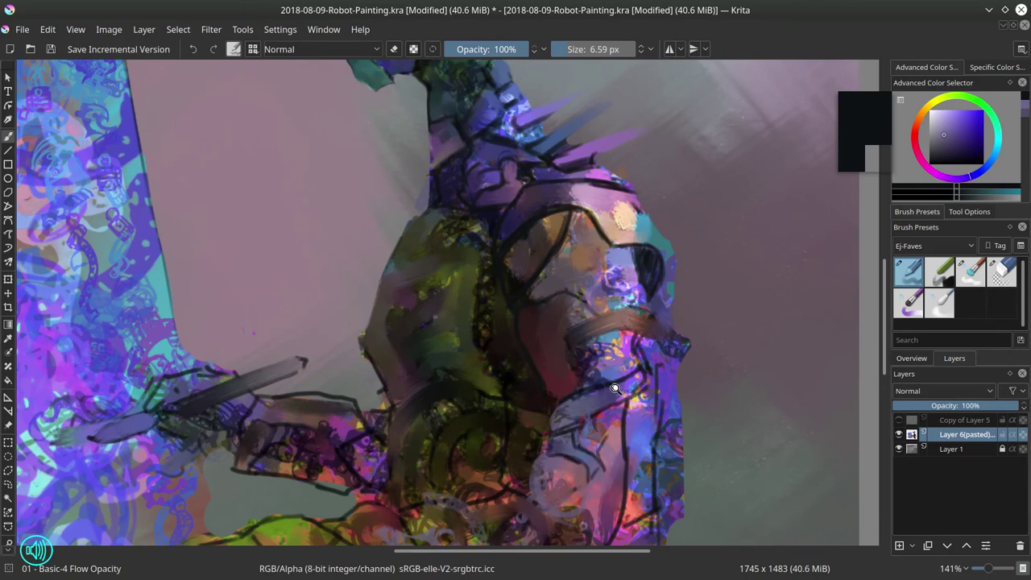
- Trim the pointed bump off the green chest plate's outer edge with Eraser Circle at 21.22 px to round its silhouette
key("ctrl+shift+0")
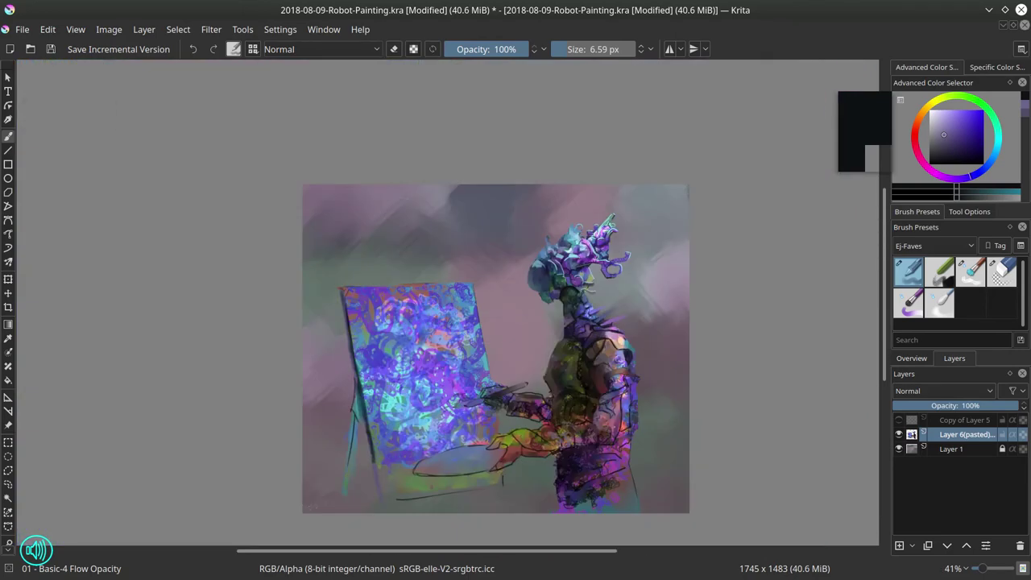
left_click_drag(585, 395, 601, 353)
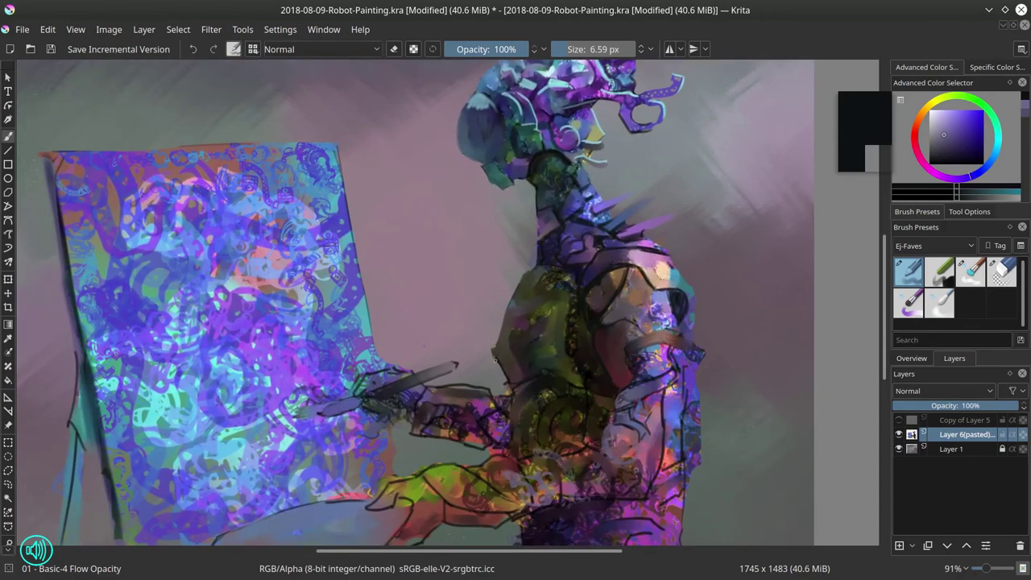
left_click_drag(496, 360, 511, 385)
left_click(1000, 273)
left_click_drag(515, 347, 493, 348)
left_click_drag(492, 347, 499, 391)
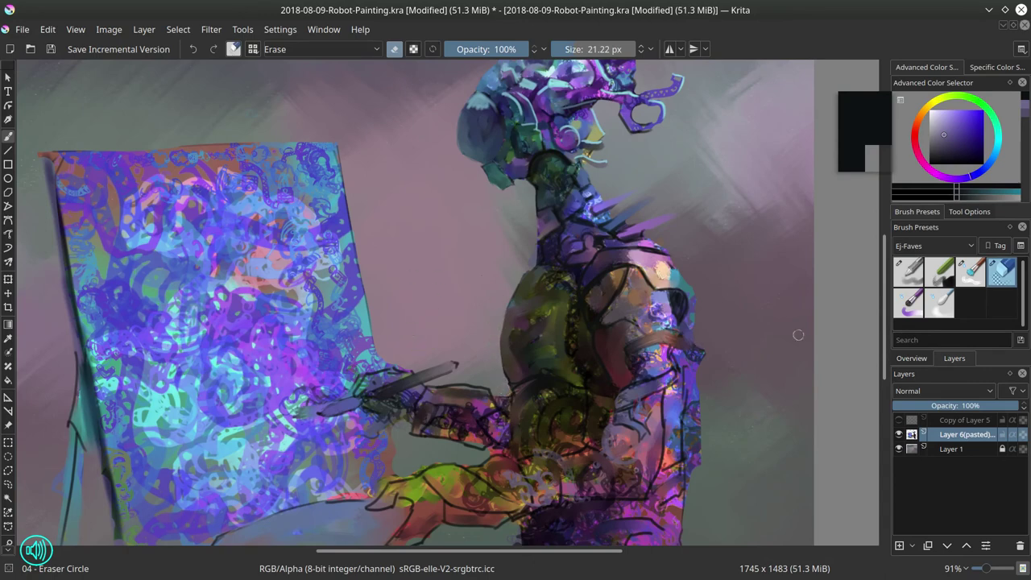
- Outline panels on the green chest plate at 6.59 px, and erase along the arm's outer edge at 32.35 px, undoing the last stroke
key("slash")
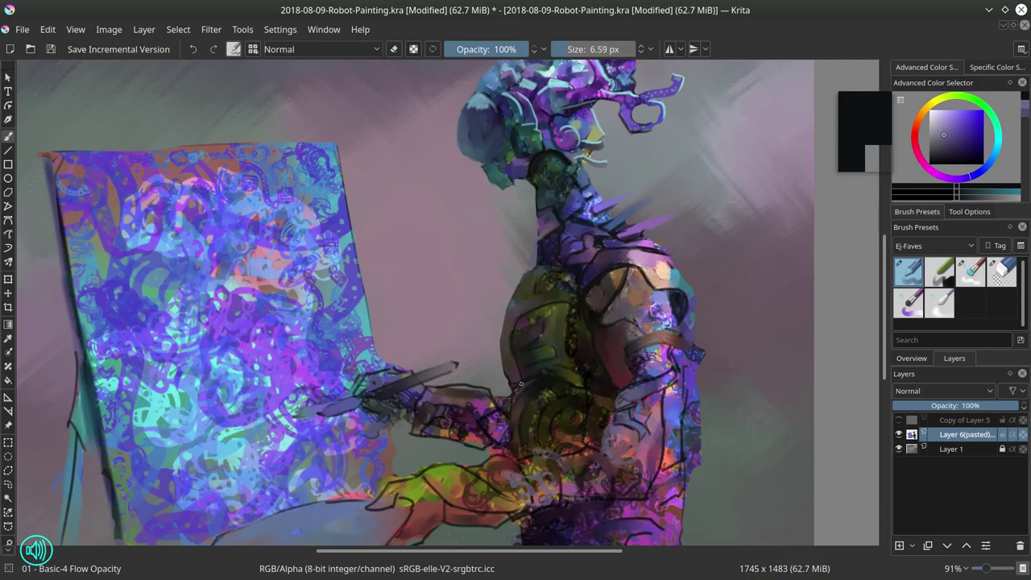
key("slash")
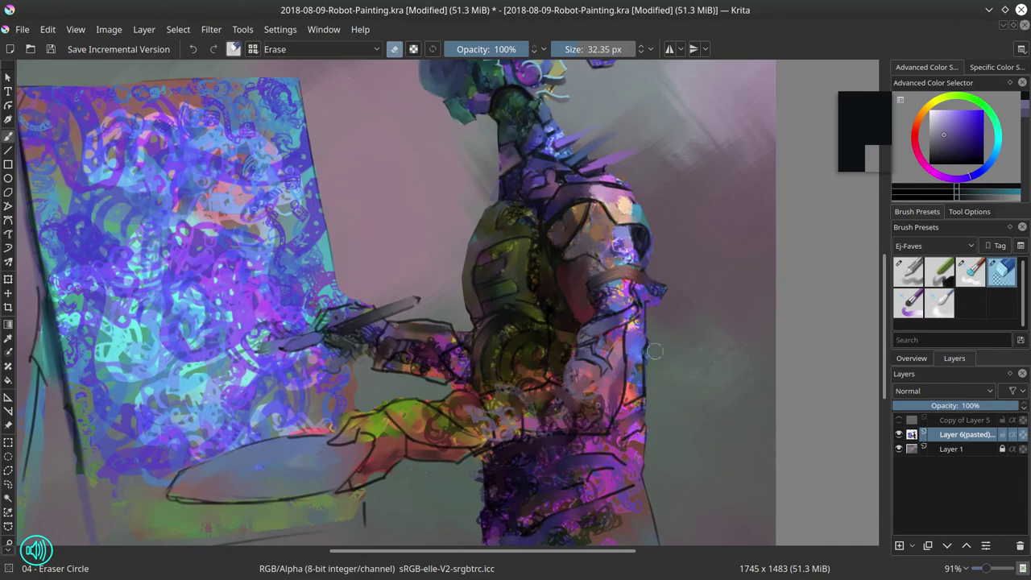
mouse_move(654, 378)
left_mouse_down()
mouse_move(647, 484)
mouse_move(655, 538)
left_mouse_up()
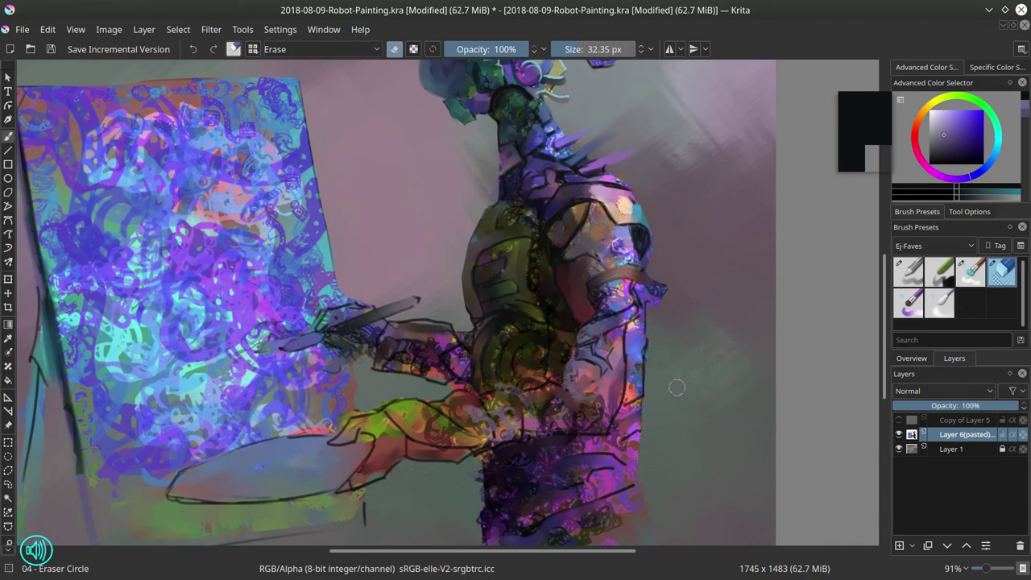
key("ctrl+z")
- Paint sampled pale cyan highlights along the collar, shoulder plates, elbow flap and palette arm with Basic-4 Flow Opacity at 8.00 px
key("slash")
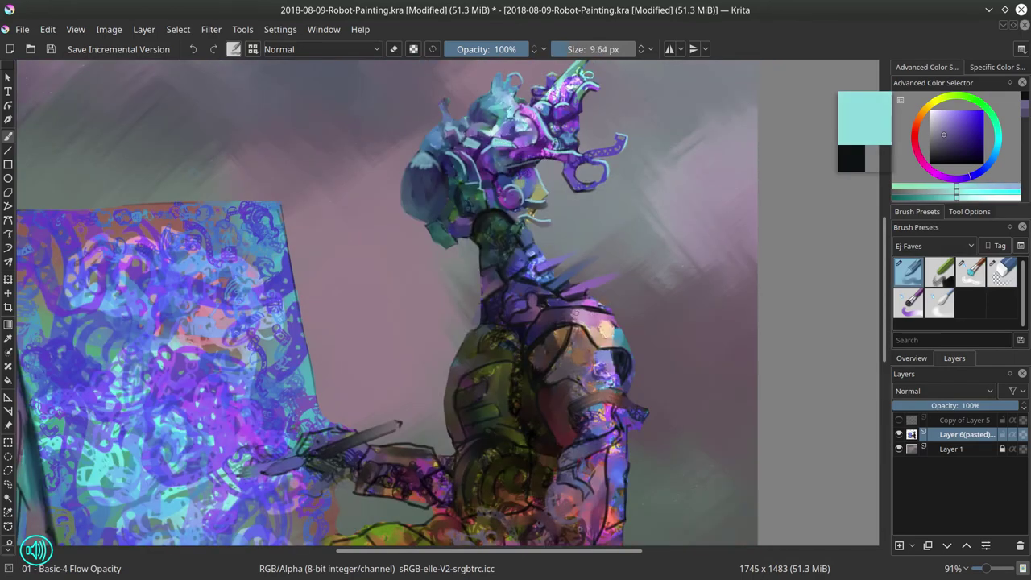
key("bracketleft")
left_click_drag(559, 310, 593, 312)
left_click_drag(539, 347, 568, 329)
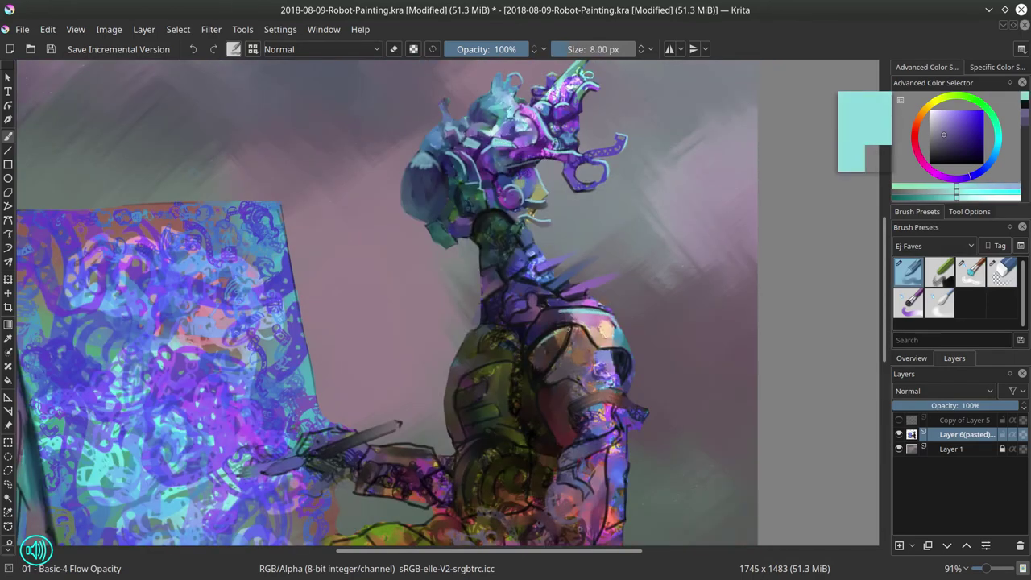
left_click_drag(596, 394, 646, 408)
mouse_move(575, 448)
left_mouse_down()
mouse_move(618, 429)
mouse_move(639, 346)
mouse_move(601, 392)
mouse_move(588, 462)
mouse_move(487, 444)
left_mouse_up()
left_click_drag(390, 439, 436, 462)
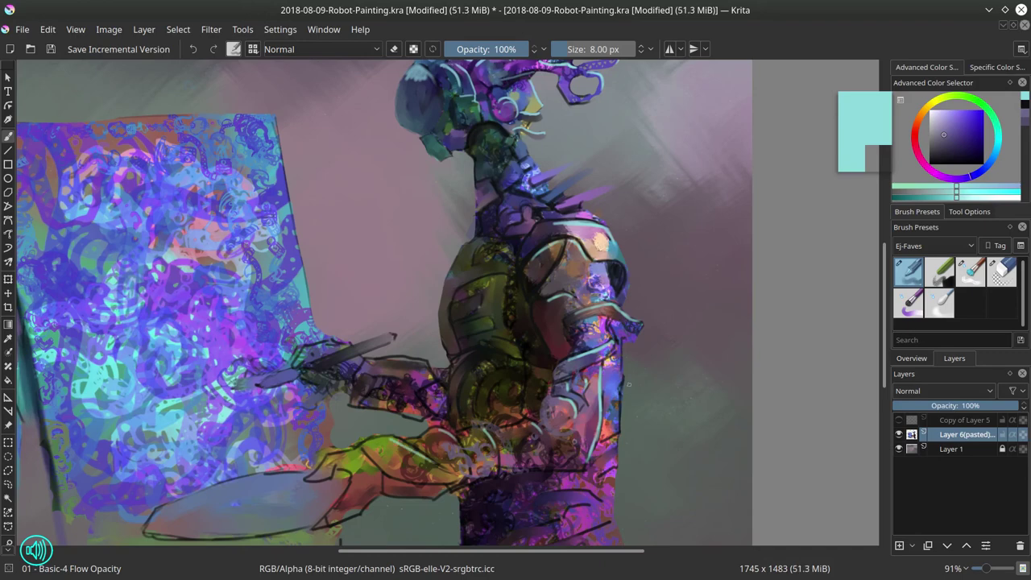
- Paint pale cyan rim highlights down the outer edge of the arm and waist at 8.00 px, and save the painting
left_click_drag(623, 346, 608, 440)
left_click(911, 357)
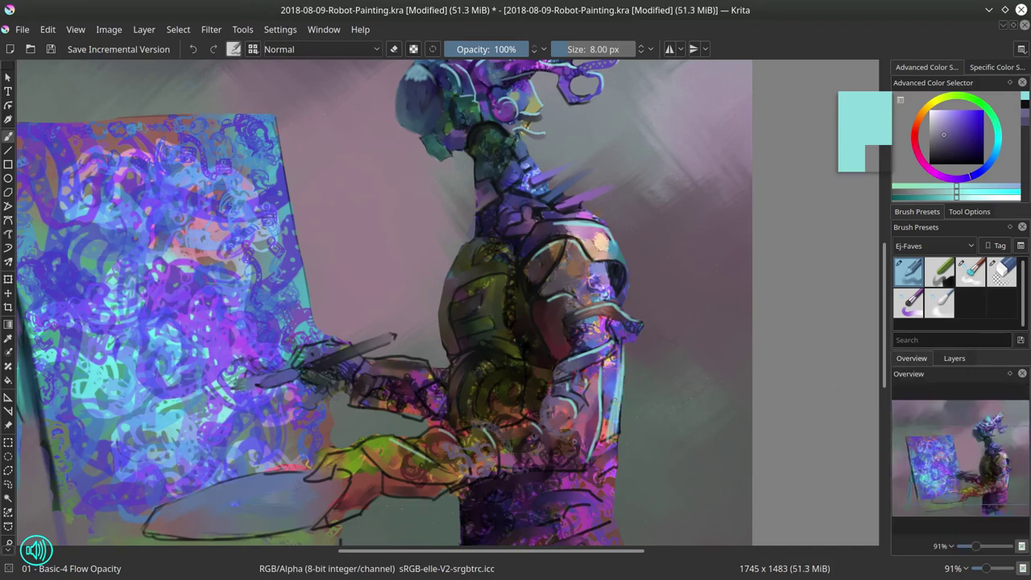
left_click_drag(615, 439, 607, 516)
left_click_drag(614, 470, 608, 517)
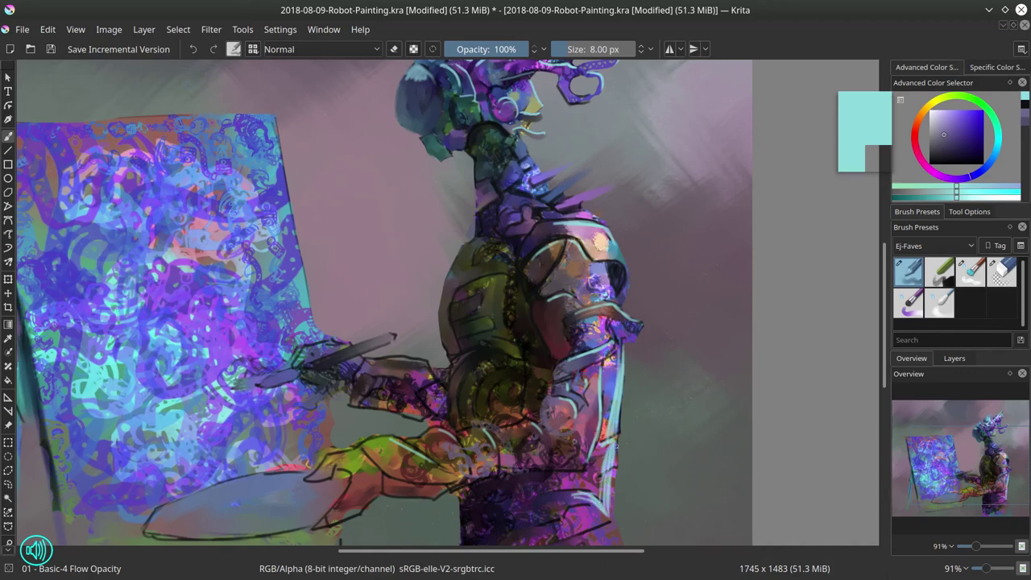
mouse_move(617, 439)
left_mouse_down()
mouse_move(610, 537)
mouse_move(609, 447)
left_mouse_up()
left_click_drag(608, 429, 613, 477)
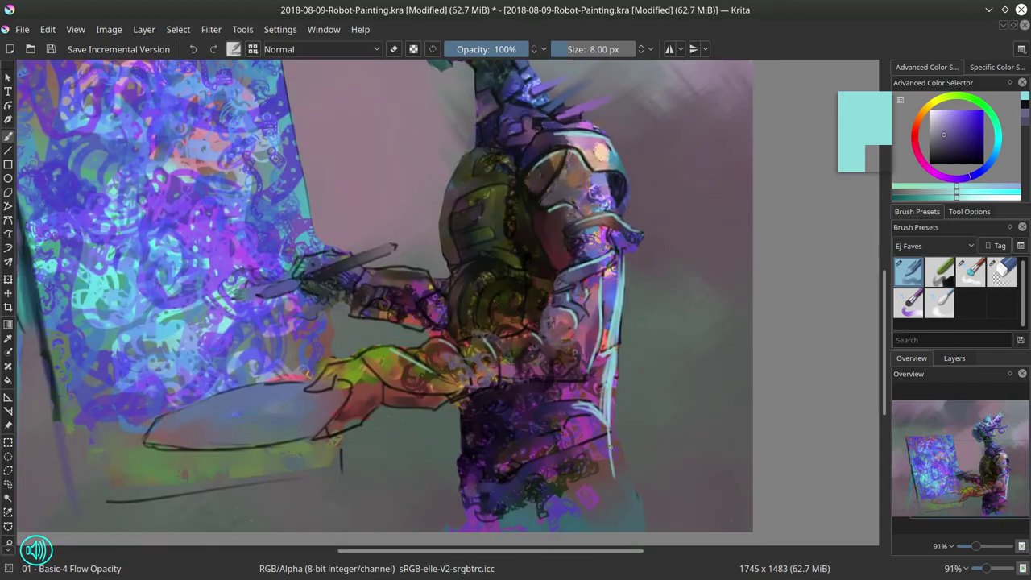
left_click_drag(611, 426, 622, 489)
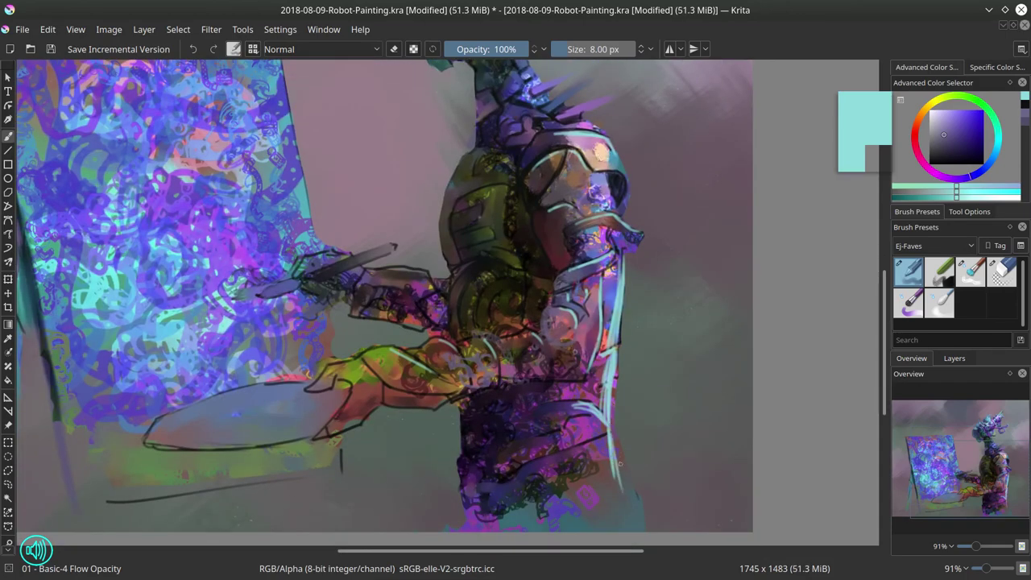
left_click(989, 275)
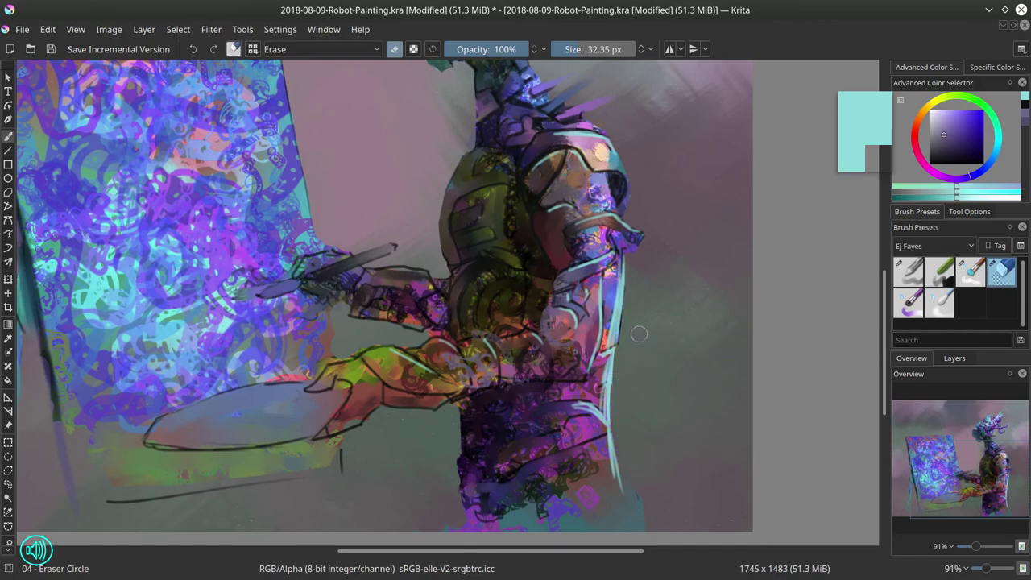
left_click(908, 272)
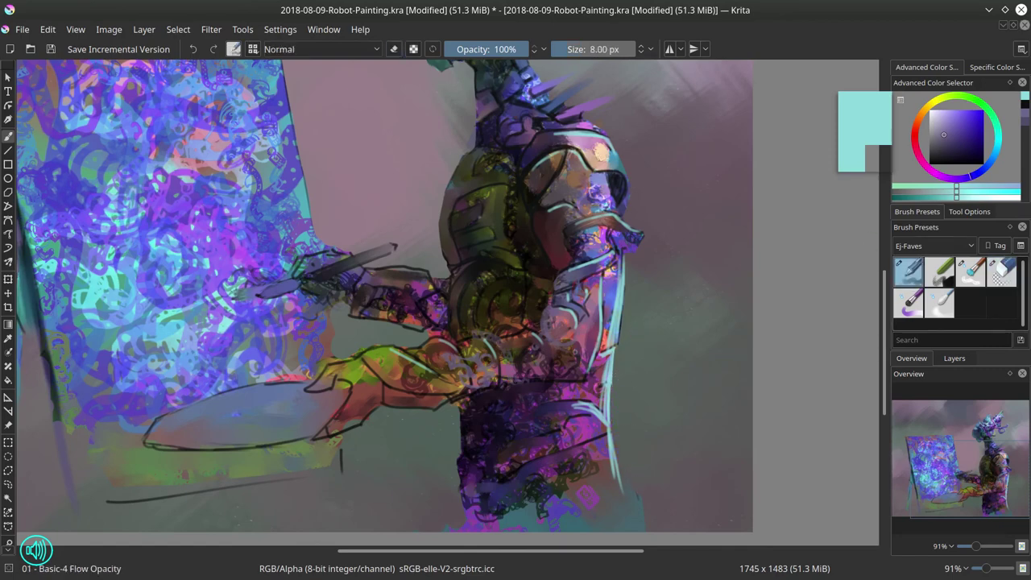
left_click(51, 49)
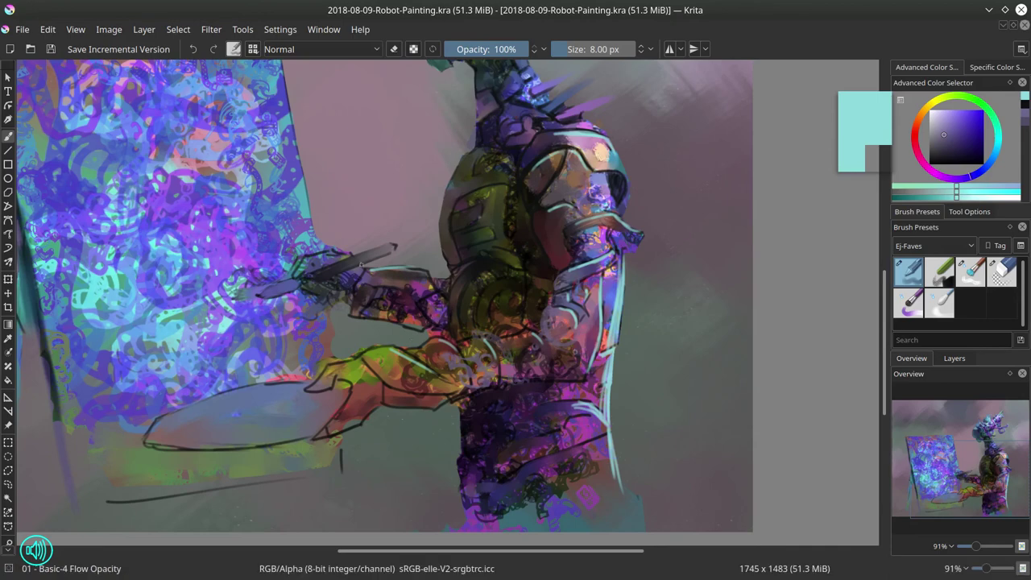
- Highlight the held paintbrush and the forearm's upper edge in pale cyan at 8.00 px, and sample a reddish brown near the palette hand
left_click_drag(351, 256, 389, 245)
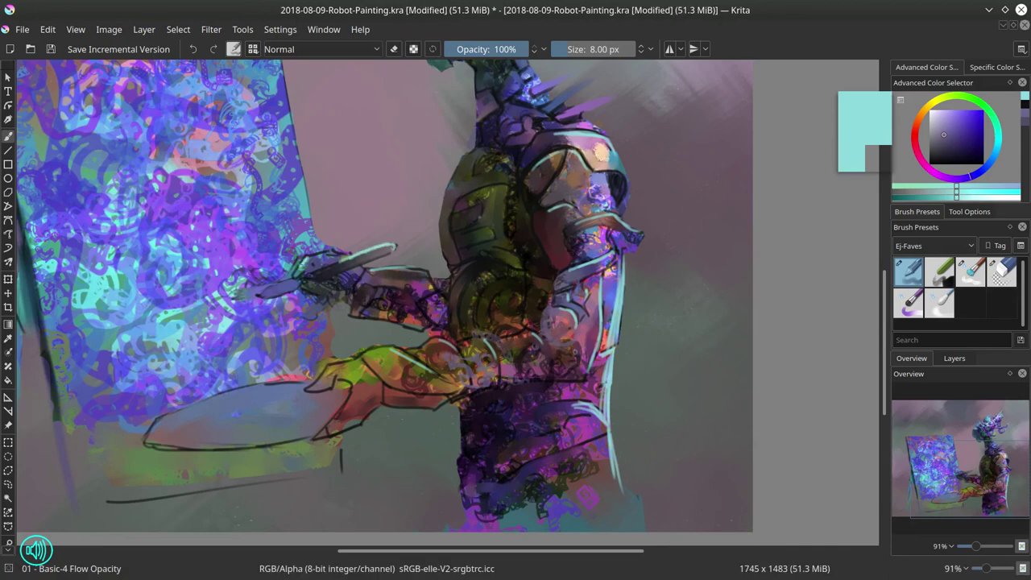
mouse_move(302, 265)
left_mouse_down()
mouse_move(343, 252)
mouse_move(428, 274)
left_mouse_up()
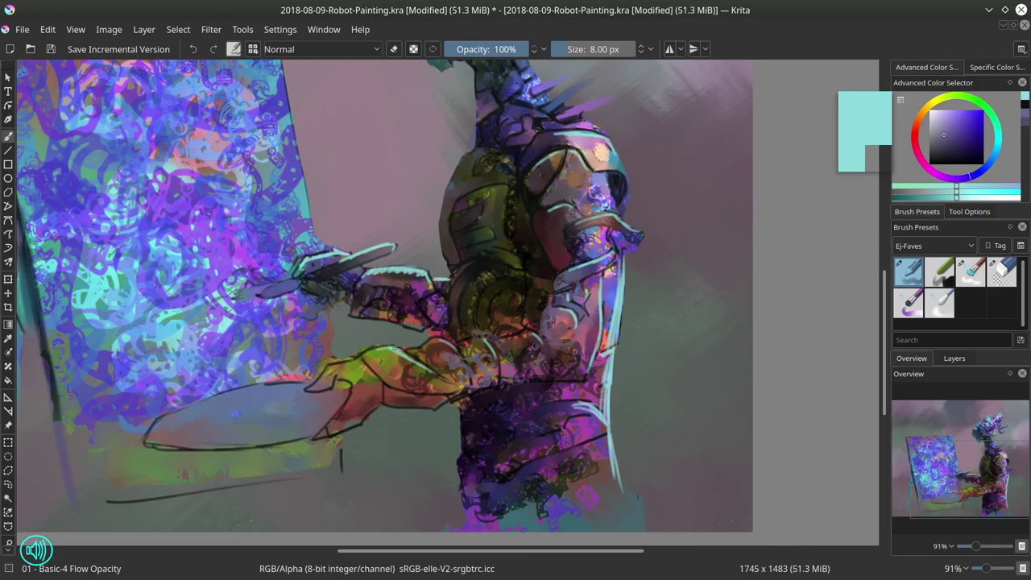
key("slash")
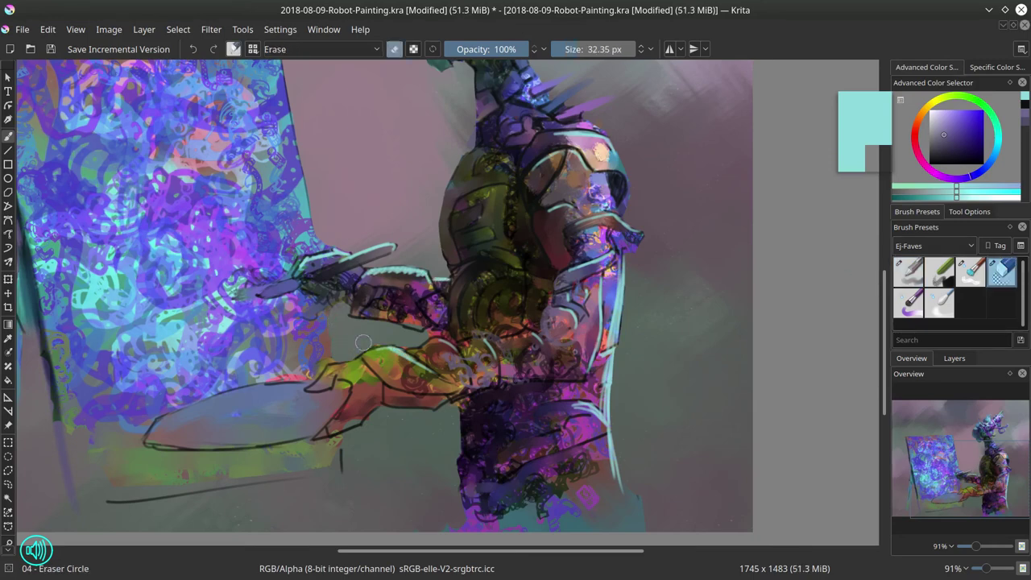
key("bracketleft")
key("slash")
left_click(334, 354, "ctrl")
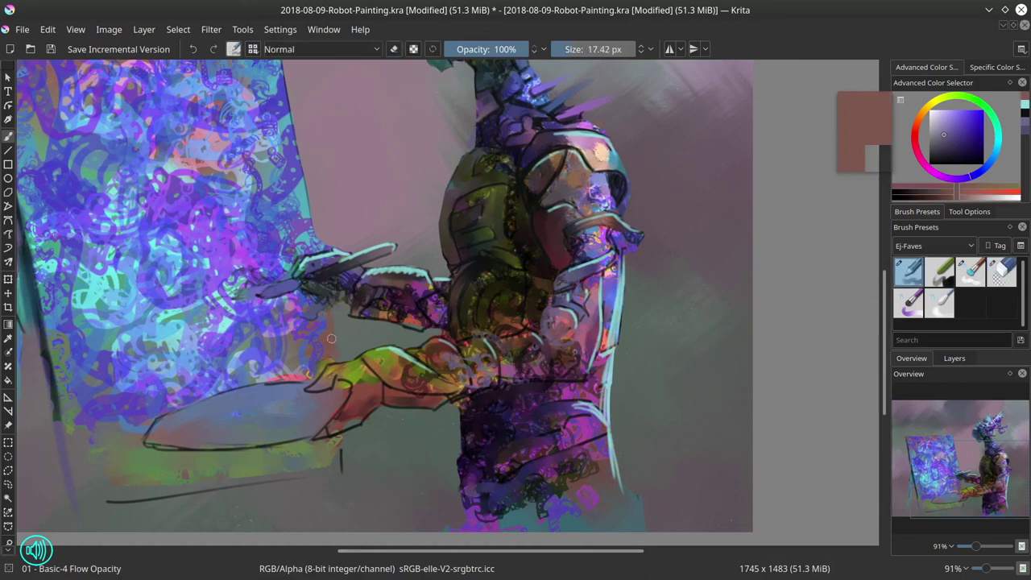
- Crop the image to about 1481 x 1406 px around the easel and robot, and save the painting
scroll(432, 322, "down", 3)
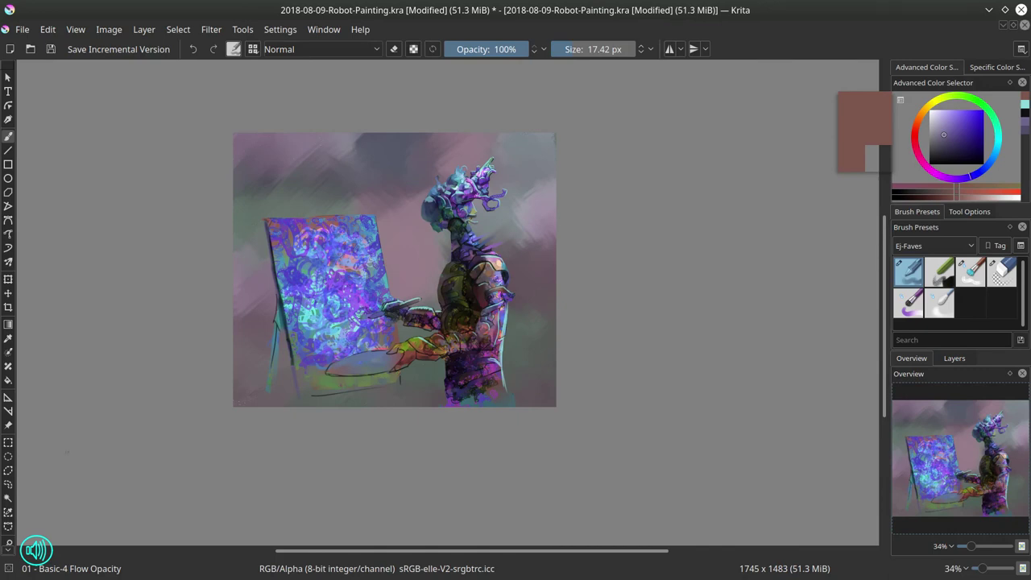
left_click(8, 307)
left_click_drag(253, 141, 529, 409)
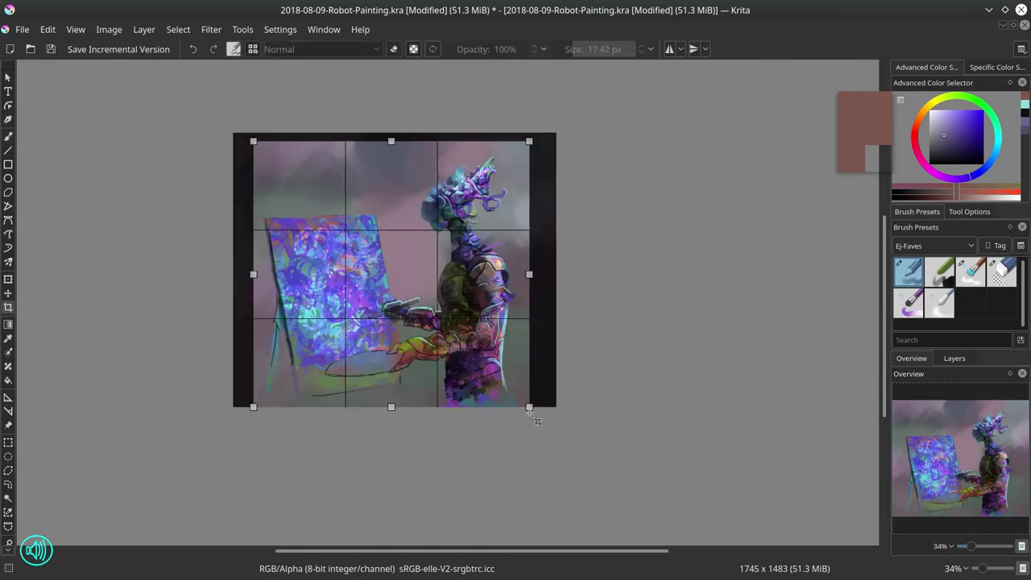
left_click_drag(391, 142, 392, 148)
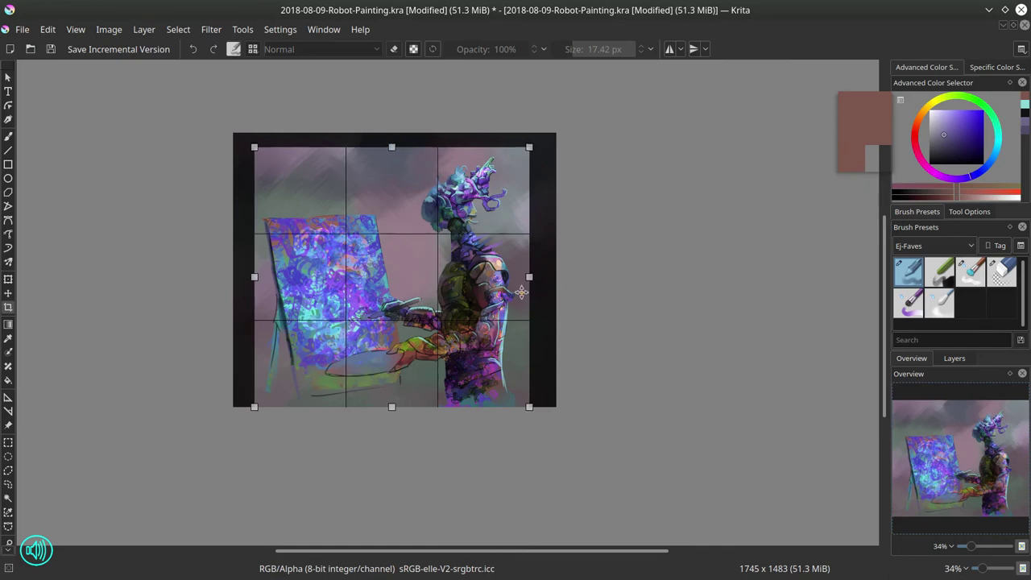
key("Return")
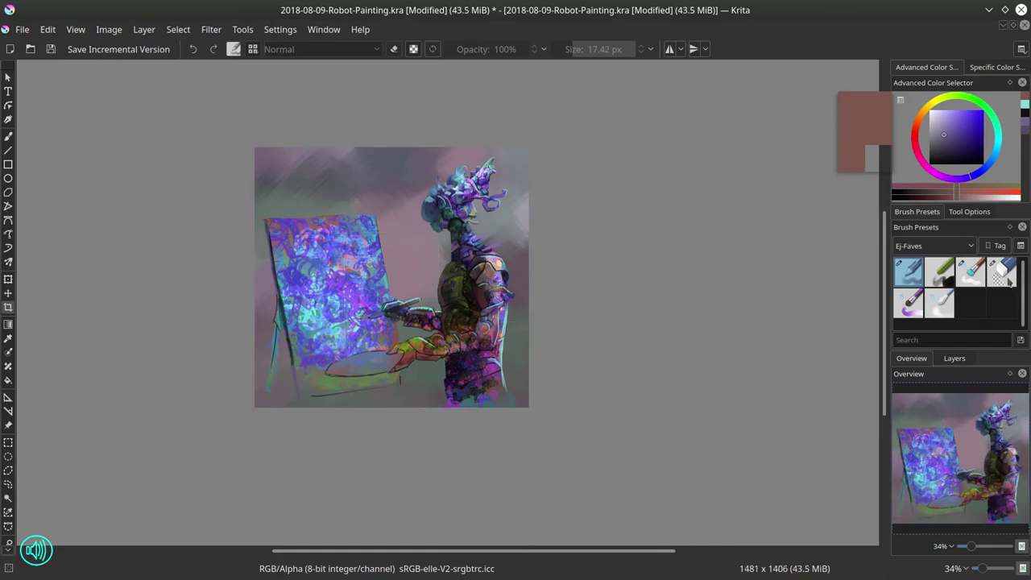
left_click(1003, 274)
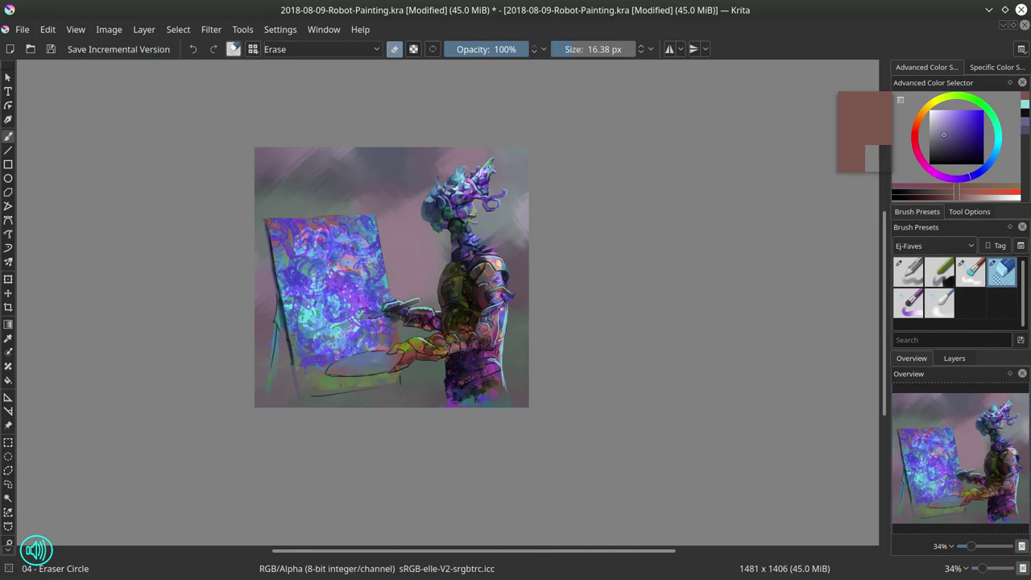
left_click(51, 49)
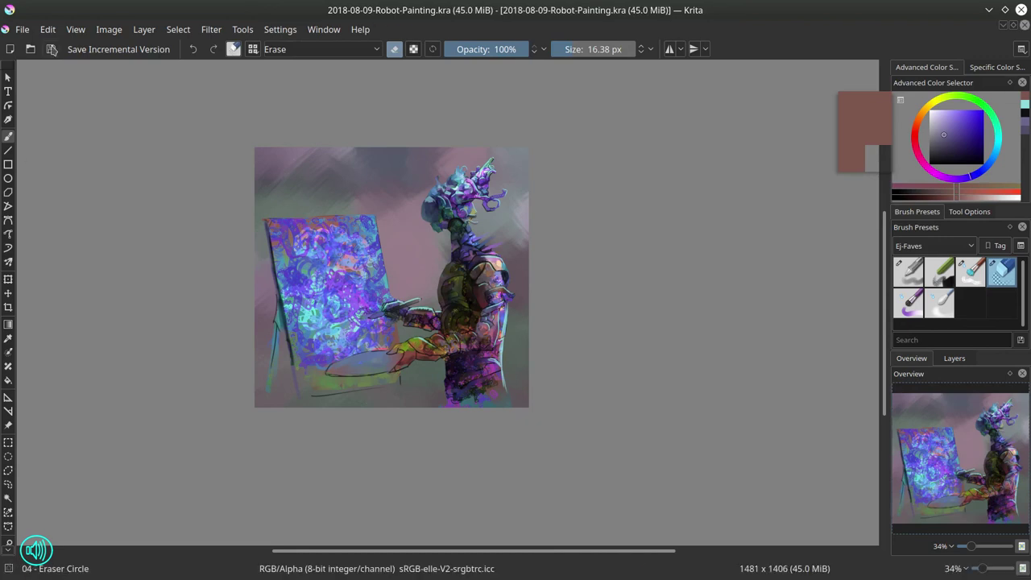
- Paint sampled pale cyan highlights along the shoulder spikes with Basic-4 Flow Opacity at 6.23 px
key("slash")
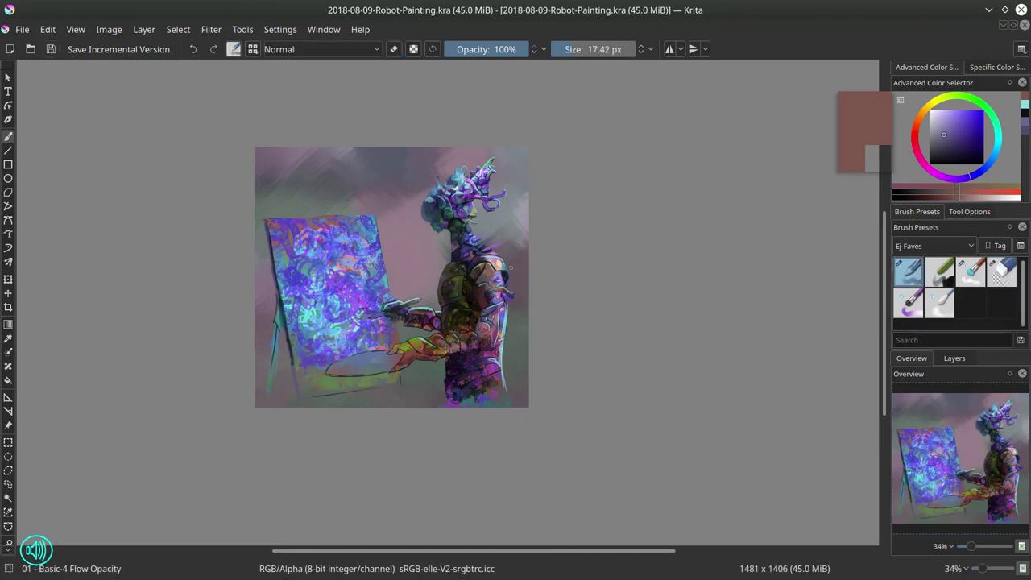
left_click_drag(475, 221, 475, 151)
mouse_move(470, 250)
left_mouse_down()
mouse_move(453, 280)
mouse_move(529, 262)
left_mouse_up()
left_click(463, 250)
left_click(480, 180, "ctrl")
key("[")
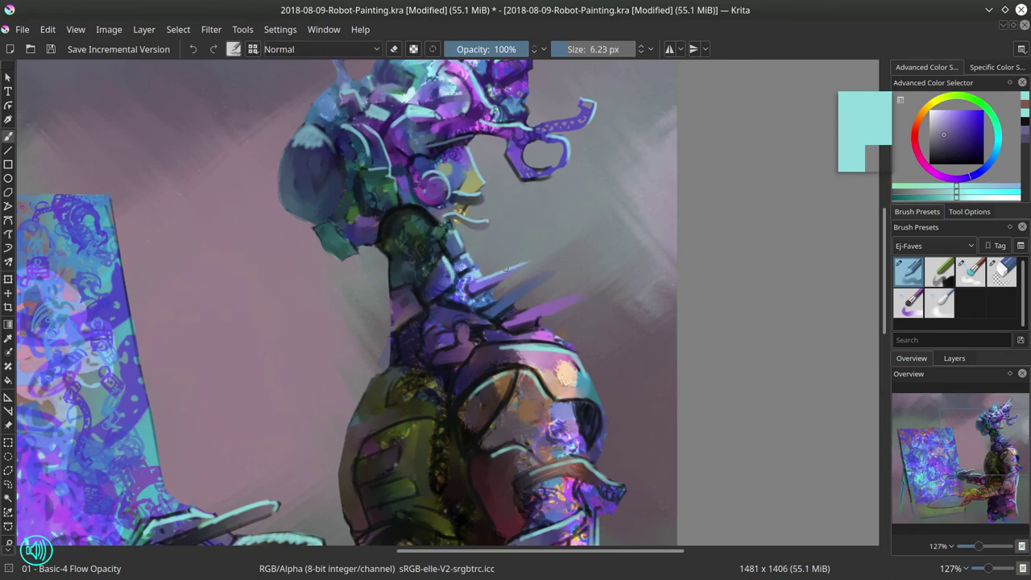
mouse_move(490, 308)
left_mouse_down()
mouse_move(547, 274)
mouse_move(579, 298)
mouse_move(589, 293)
left_mouse_up()
left_click_drag(533, 331, 569, 344)
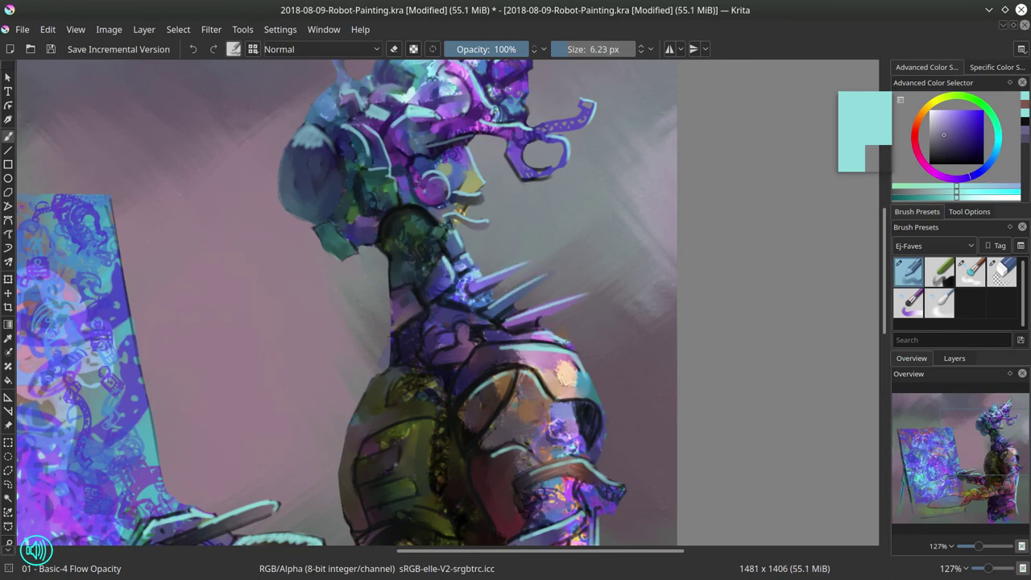
- Trim the neck's rear edge with Eraser Circle at 16.38 px, and repaint the plate there in sampled purples at 6.23 px
left_click(1000, 271)
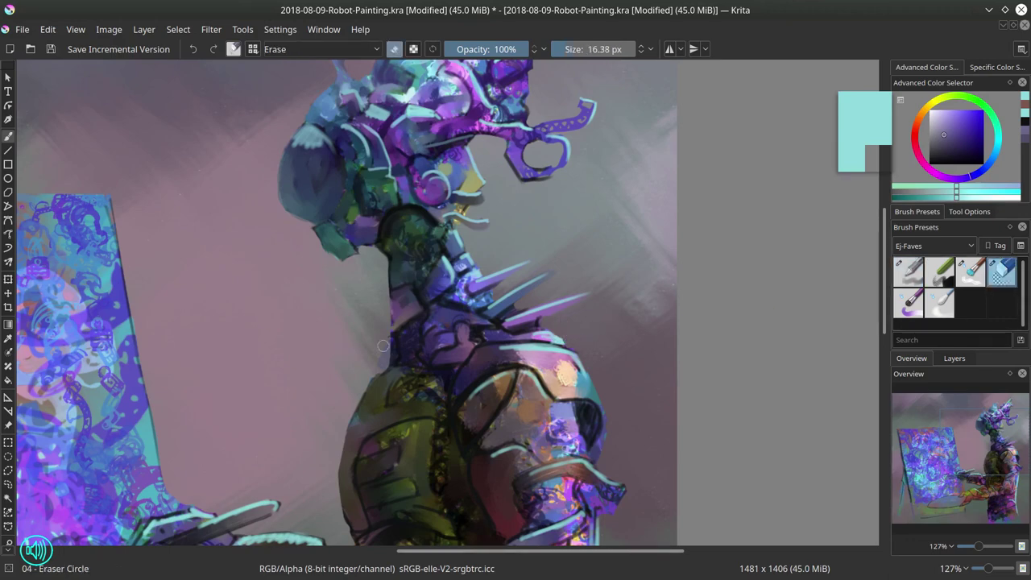
left_click_drag(383, 343, 379, 251)
key("slash")
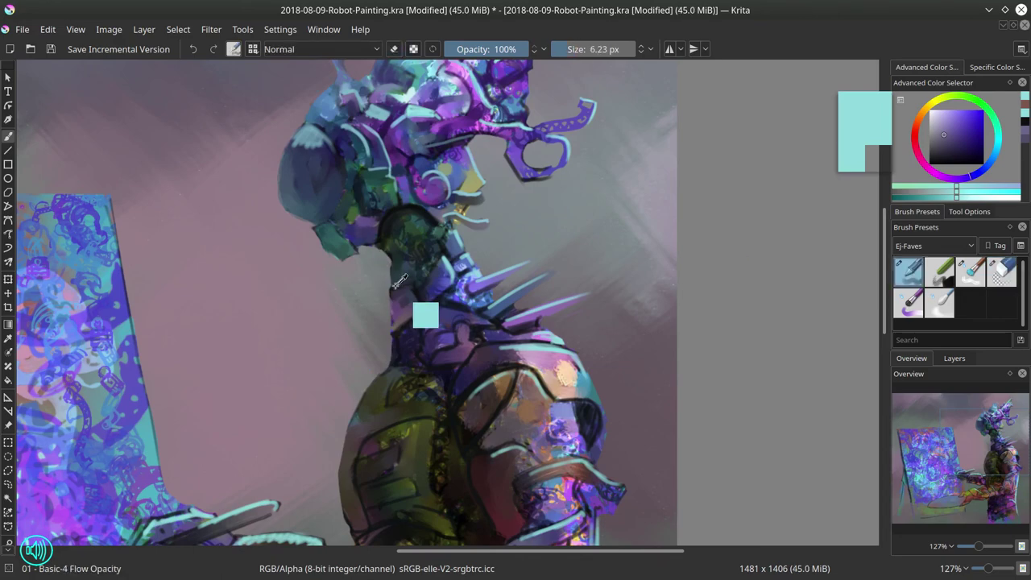
left_click(390, 314, "ctrl")
left_click(390, 331, "ctrl")
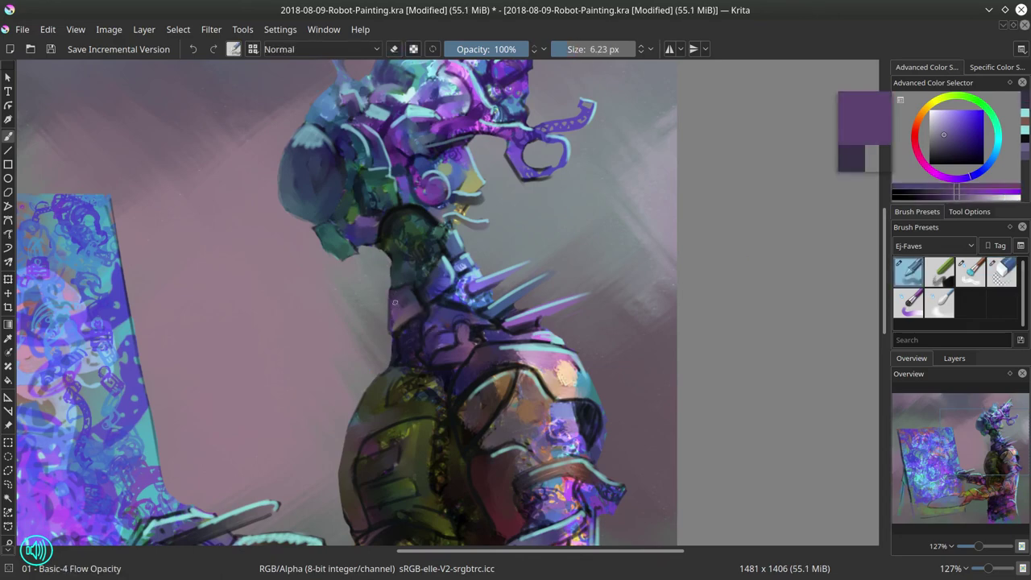
mouse_move(392, 290)
left_mouse_down()
mouse_move(407, 284)
mouse_move(425, 308)
left_mouse_up()
- Save the painting and mirror the whole image horizontally
scroll(699, 321, "down", 5)
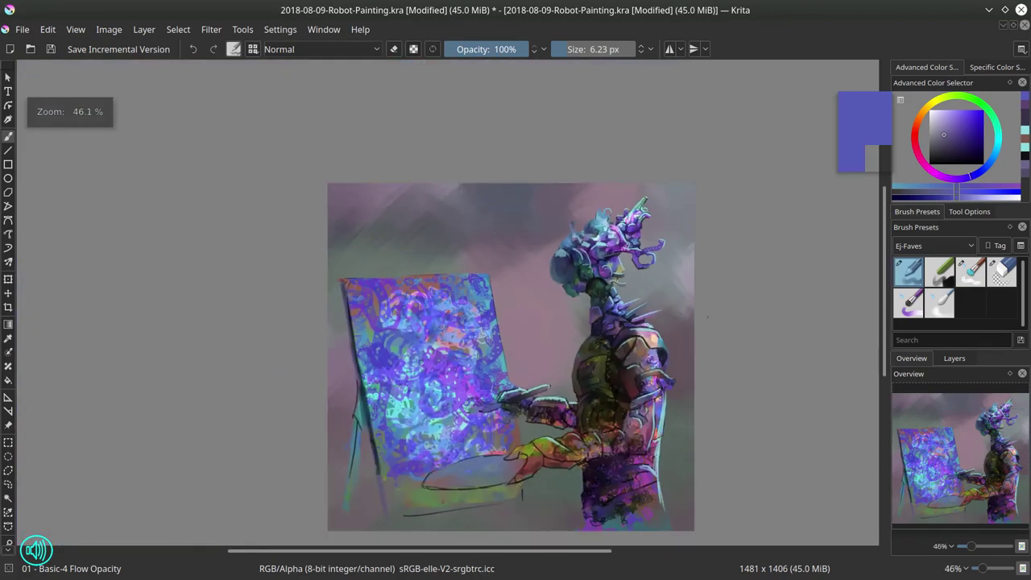
left_click(53, 50)
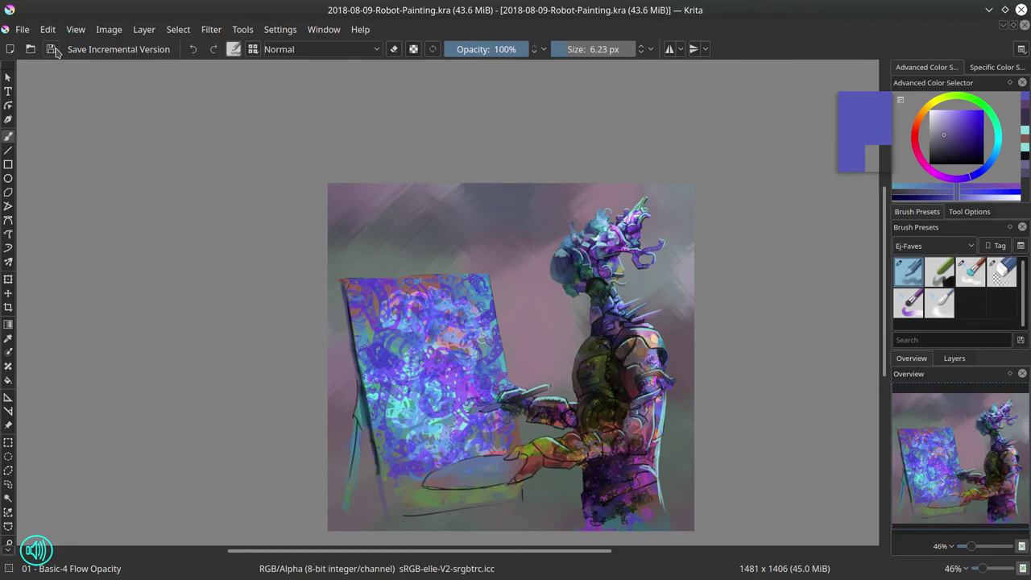
scroll(612, 338, "up", 6)
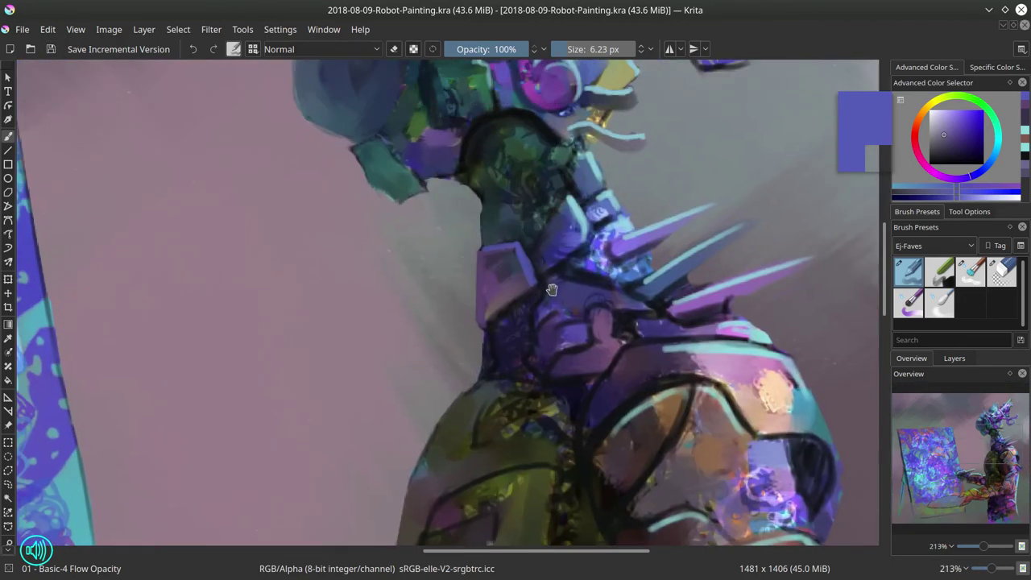
left_click_drag(552, 289, 592, 373)
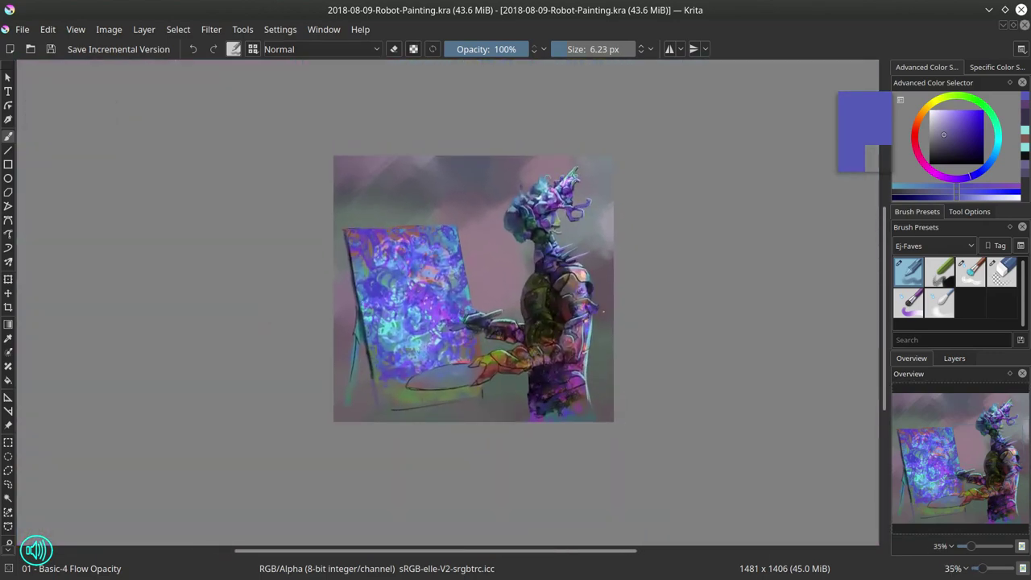
left_click(109, 29)
left_click(136, 181)
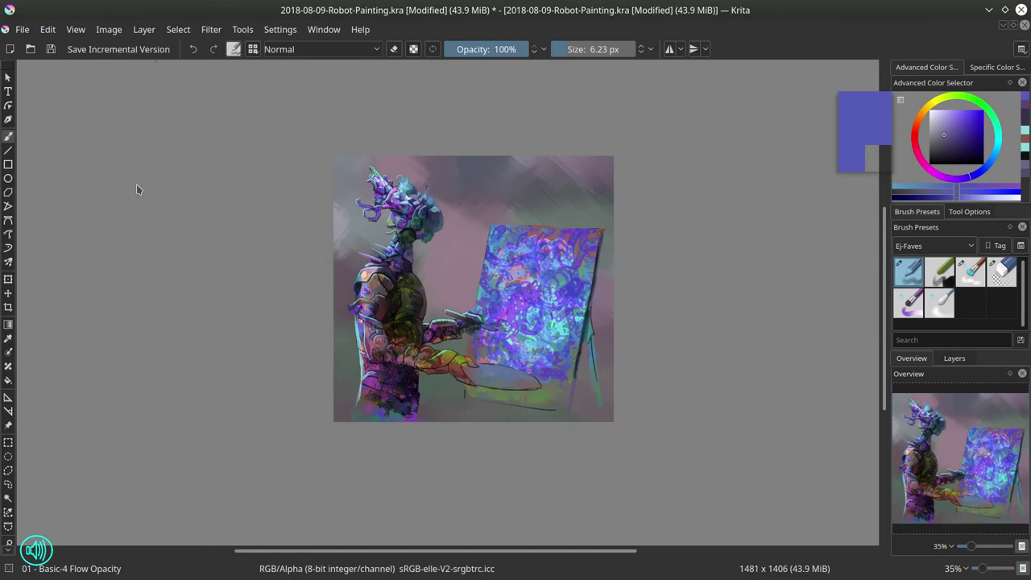